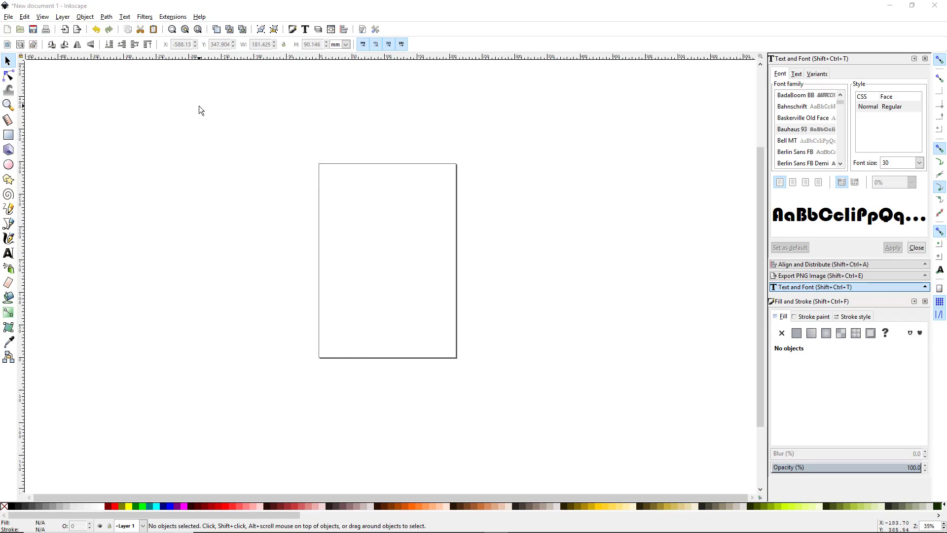
- Switch the page border off and back on in the document properties
left_click(9, 17)
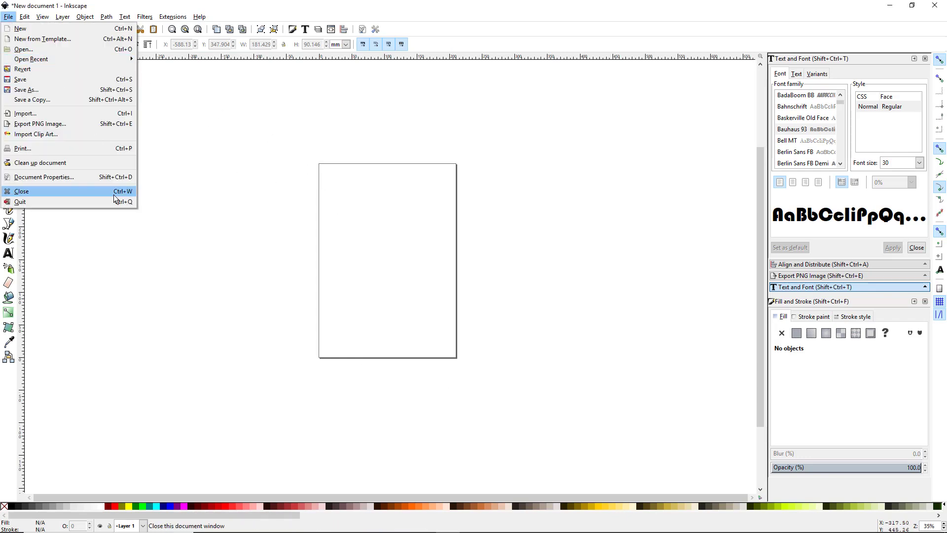
left_click(79, 177)
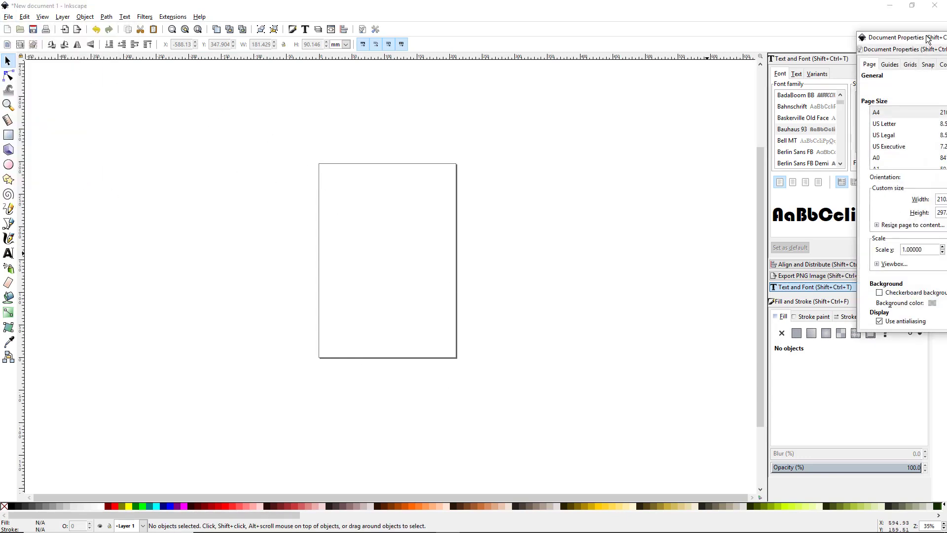
left_click_drag(927, 38, 635, 47)
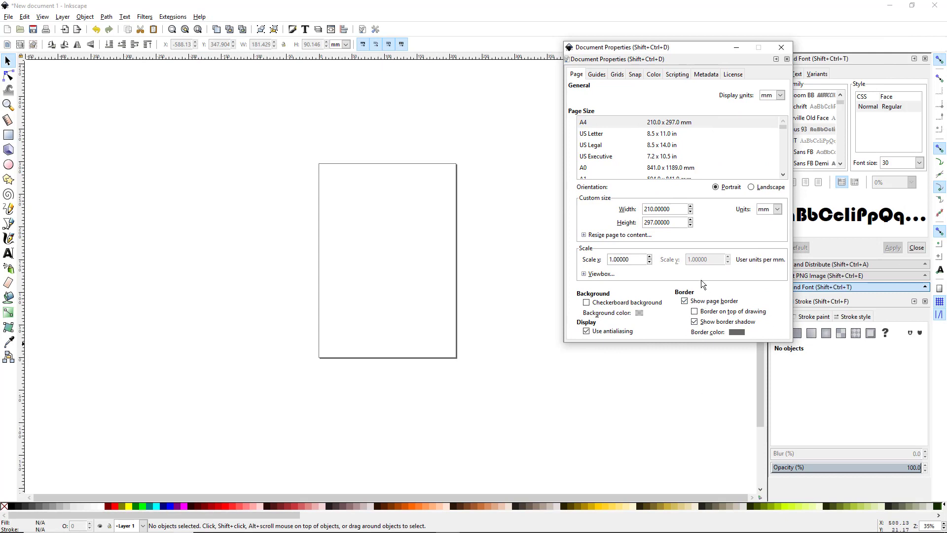
left_click(684, 301)
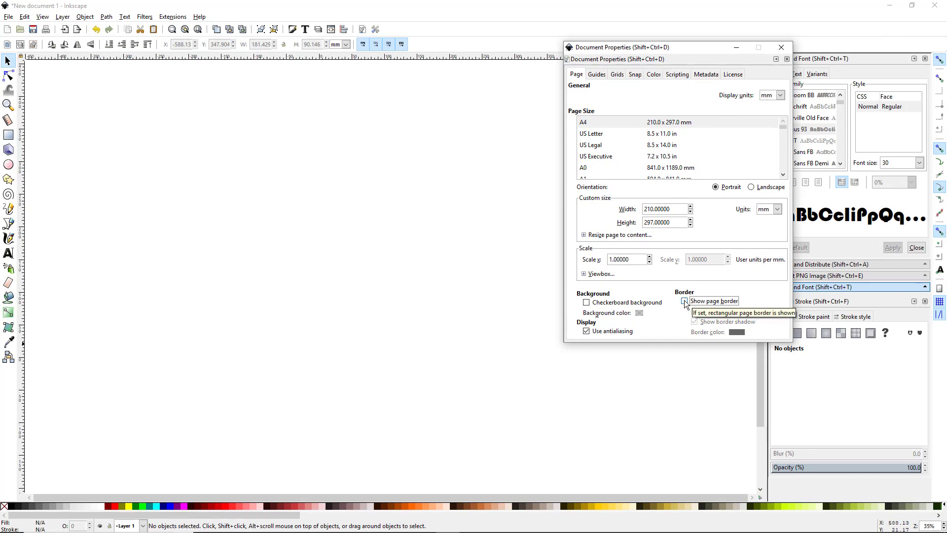
left_click(684, 301)
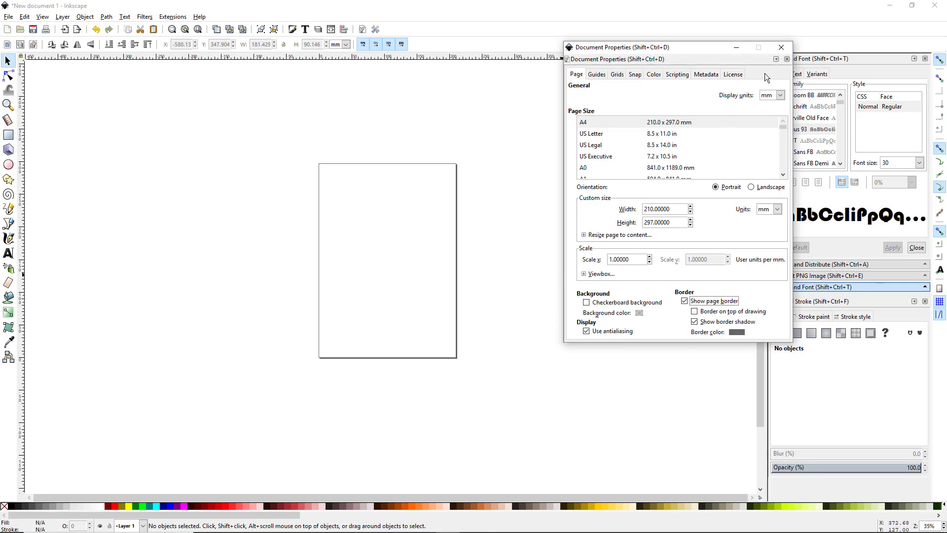
left_click(783, 49)
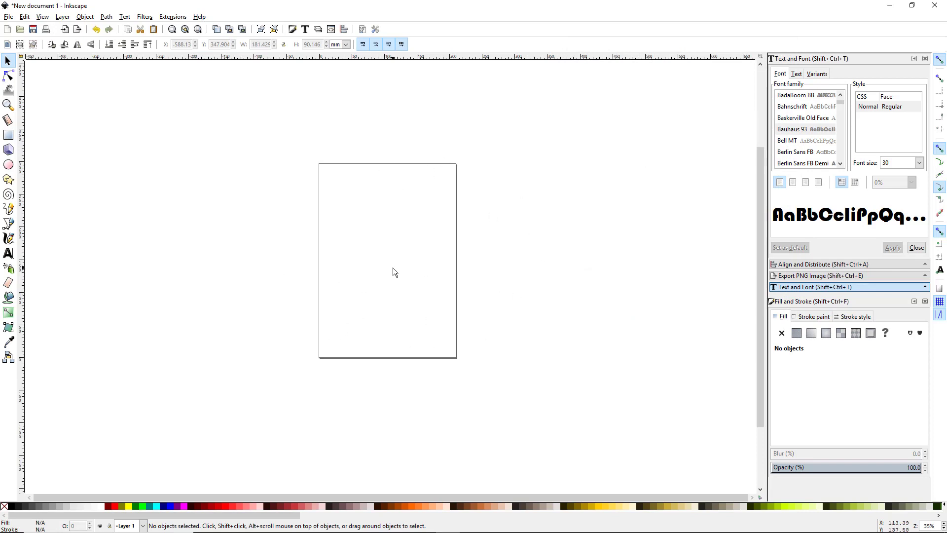
- Import the Olympic rings PNG from the desktop as an embedded image and shrink it to about 138 mm wide near the canvas top
left_click_drag(393, 267, 762, 283)
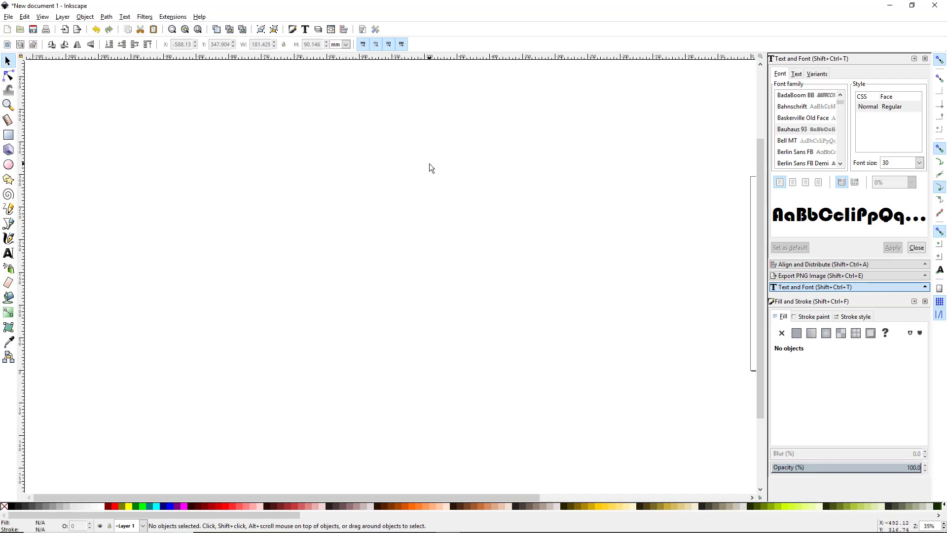
double_click(561, 8)
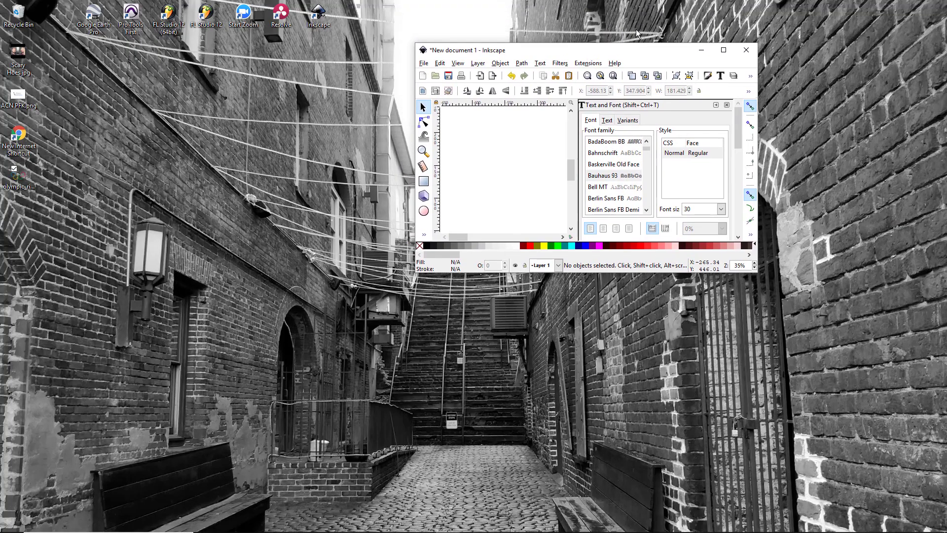
left_click(19, 182)
left_click_drag(20, 182, 503, 172)
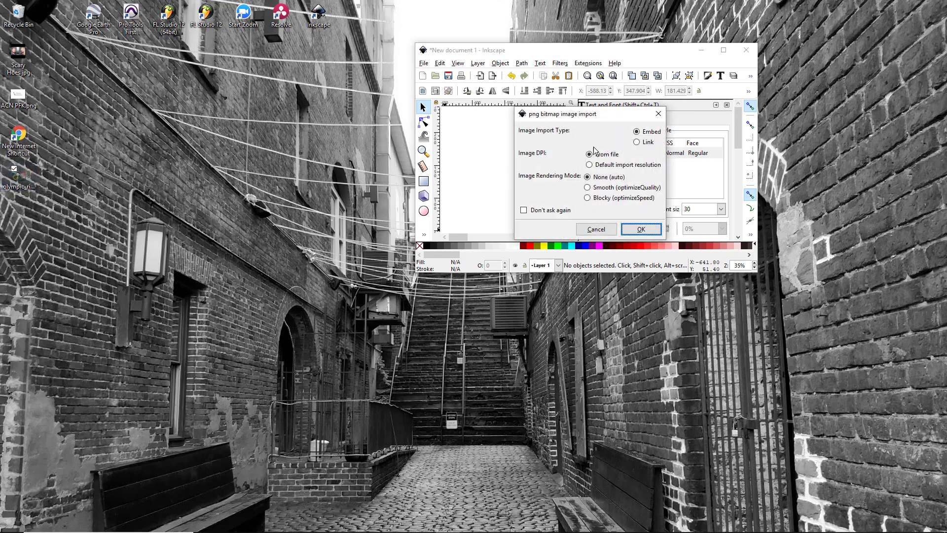
left_click(644, 229)
left_click(724, 50)
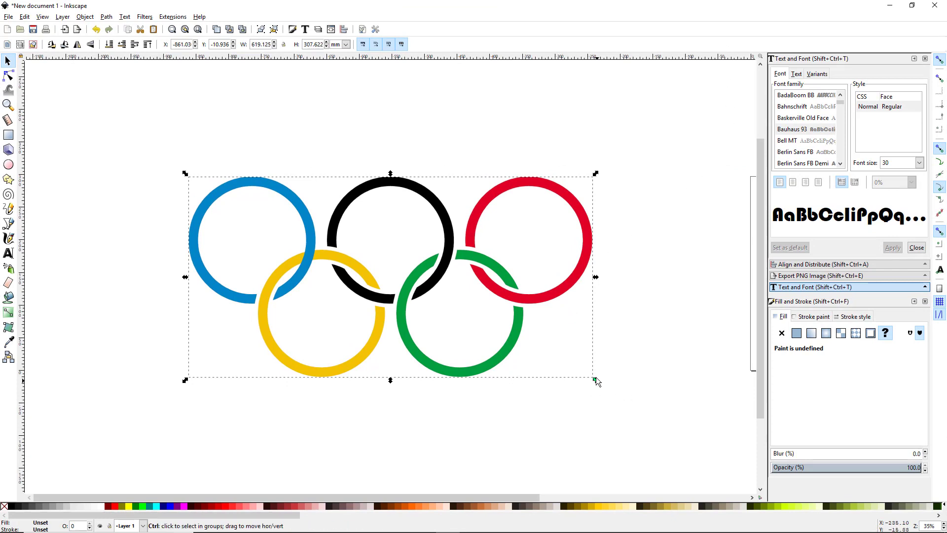
left_click_drag(596, 377, 407, 104)
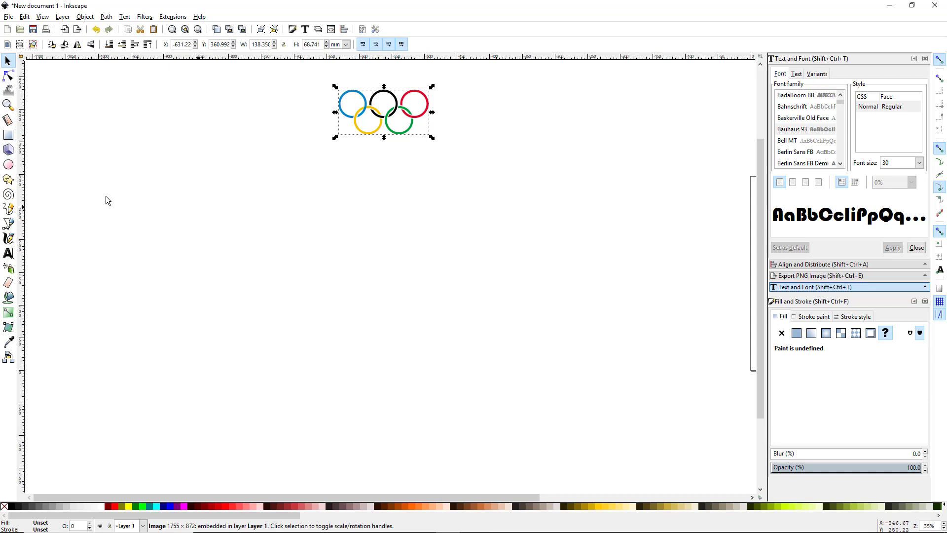
- Draw a perfect circle with a radius of about 68 mm below the reference rings
left_click(9, 169)
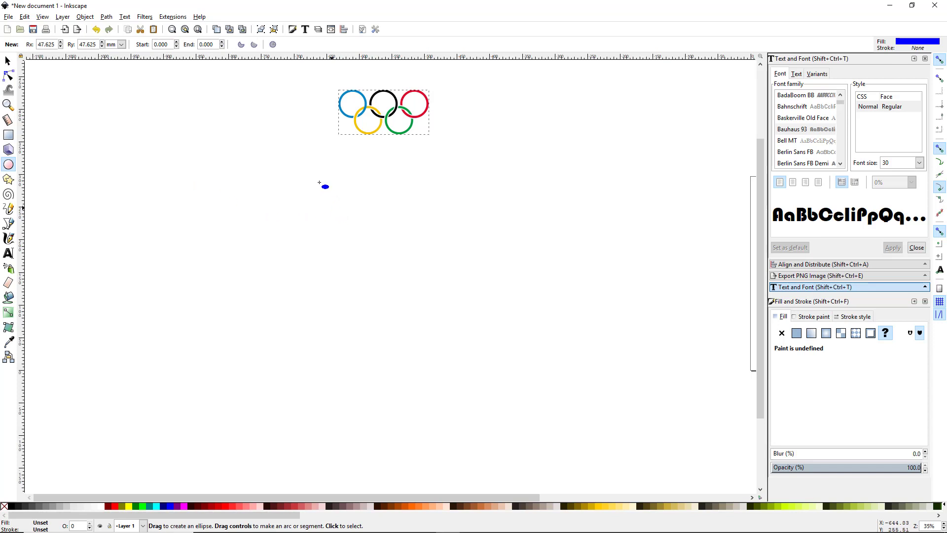
key("ctrl")
left_click_drag(325, 198, 430, 290)
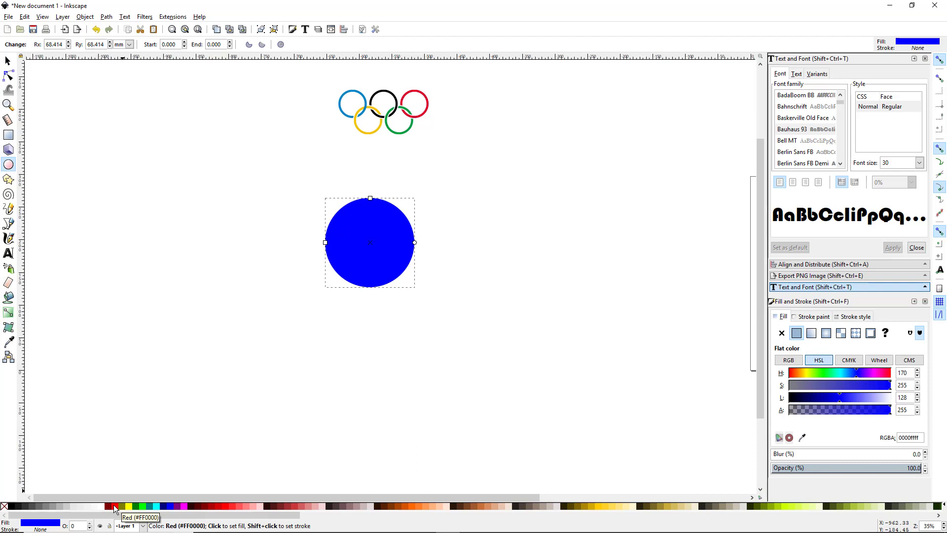
- Give the circle a red (FF0000) stroke and remove its fill
key("shift")
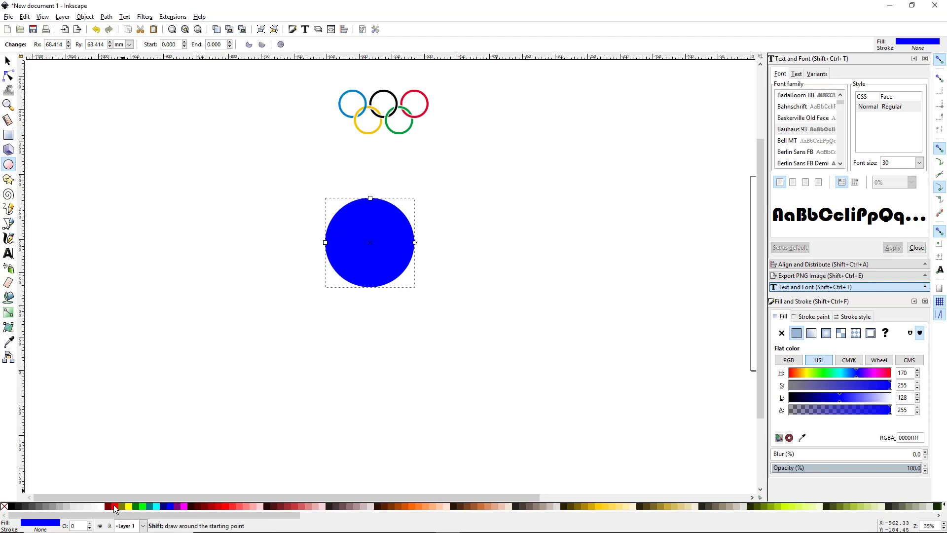
left_click(115, 508, "shift")
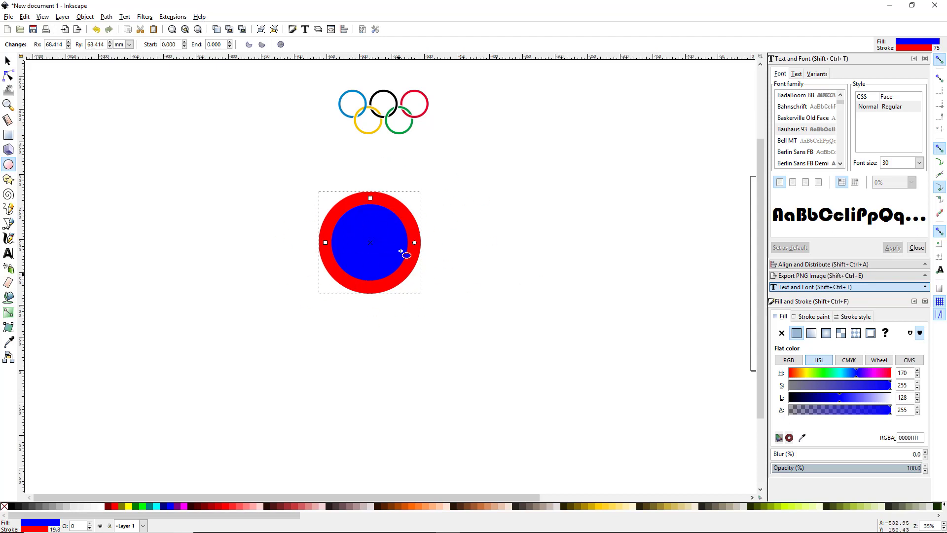
left_click(4, 506)
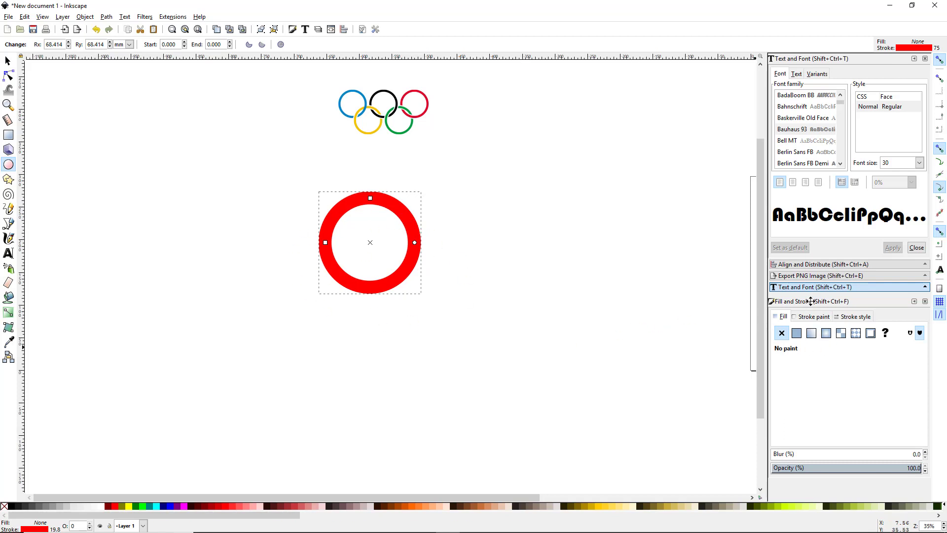
- Change the circle's stroke width unit to px, try a width of 30, and settle on 40
left_click(859, 316)
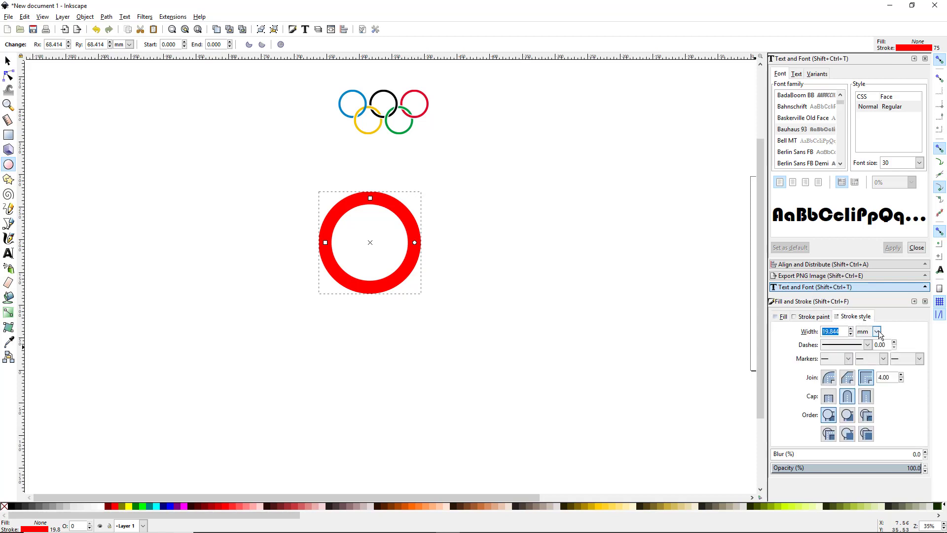
left_click(877, 331)
left_click(863, 400)
double_click(845, 332)
type("30")
key("Return")
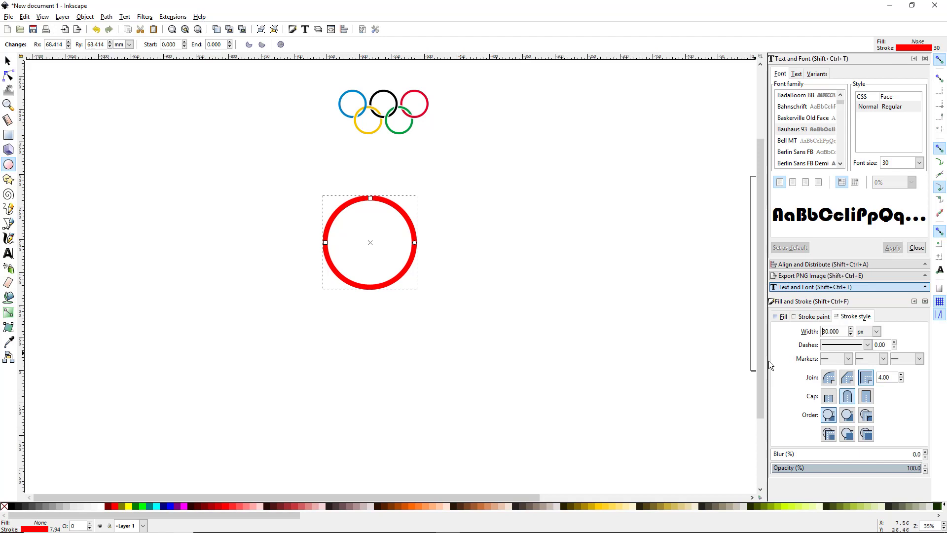
left_click_drag(845, 332, 802, 329)
type("40")
key("Return")
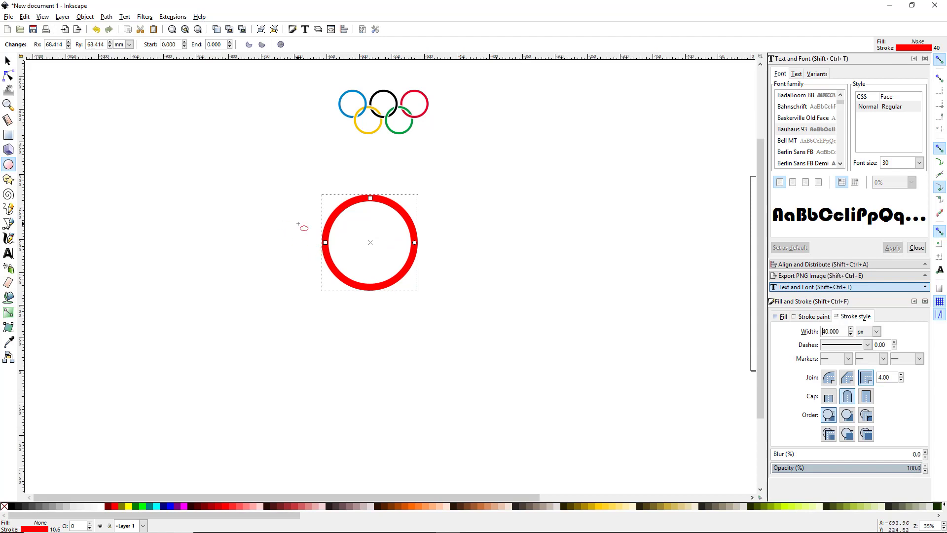
- Duplicate the red ring four times and spread the copies out to one side of and below the original
left_click(7, 62)
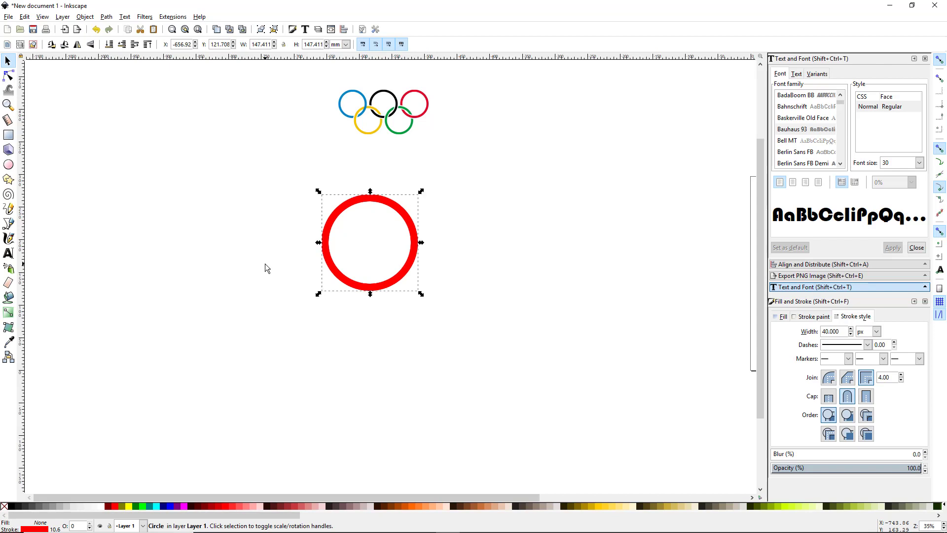
key("ctrl+d")
left_click_drag(420, 266, 633, 255)
left_click_drag(405, 271, 631, 395)
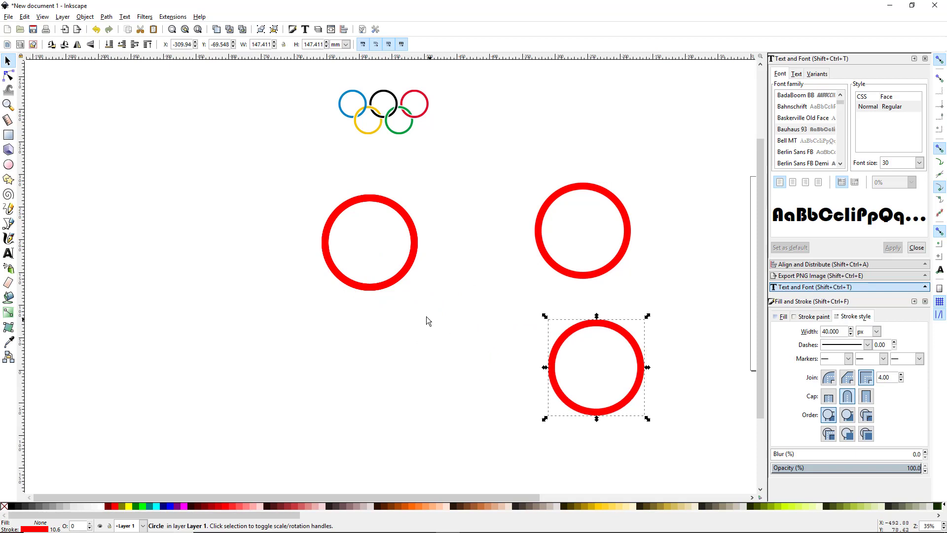
left_click_drag(392, 284, 466, 434)
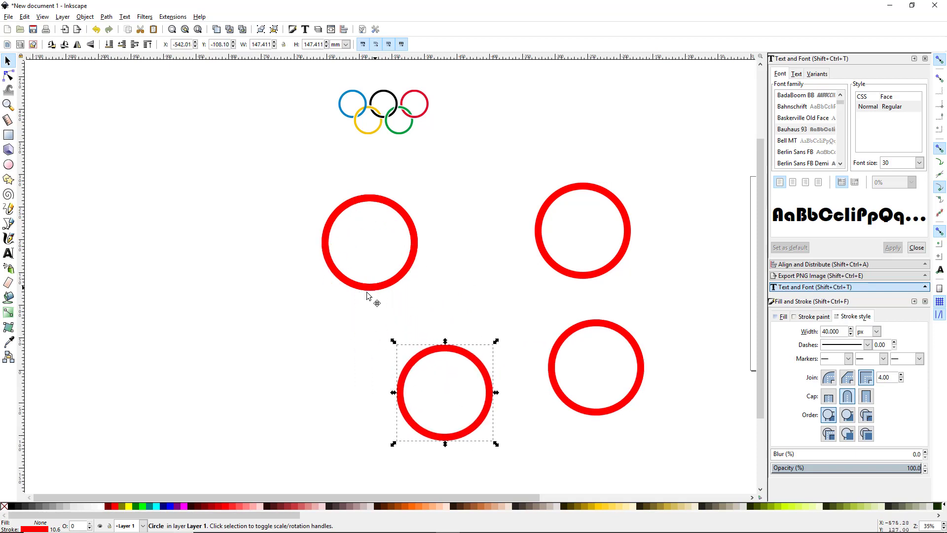
left_click_drag(370, 296, 280, 427)
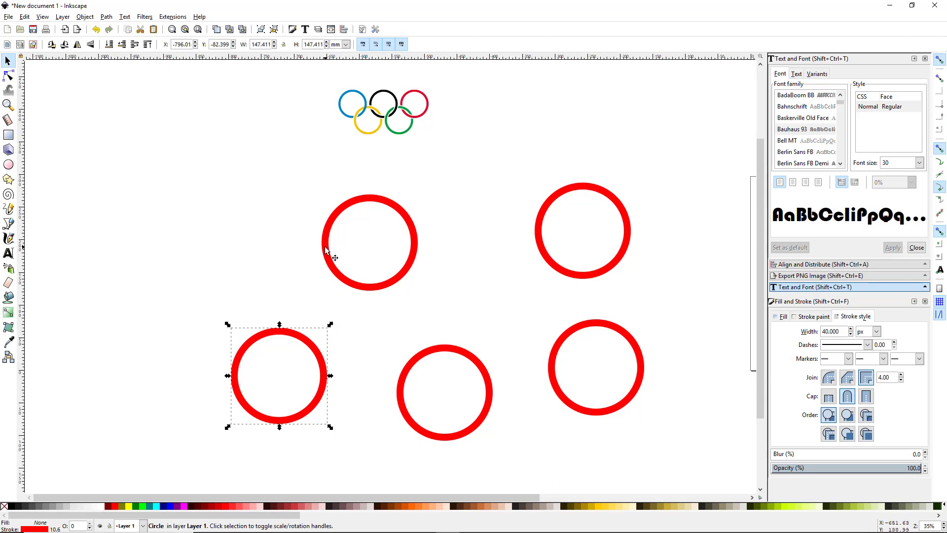
- Arrange three of the red rings in an upper row with small gaps between them
left_click_drag(325, 250, 276, 230)
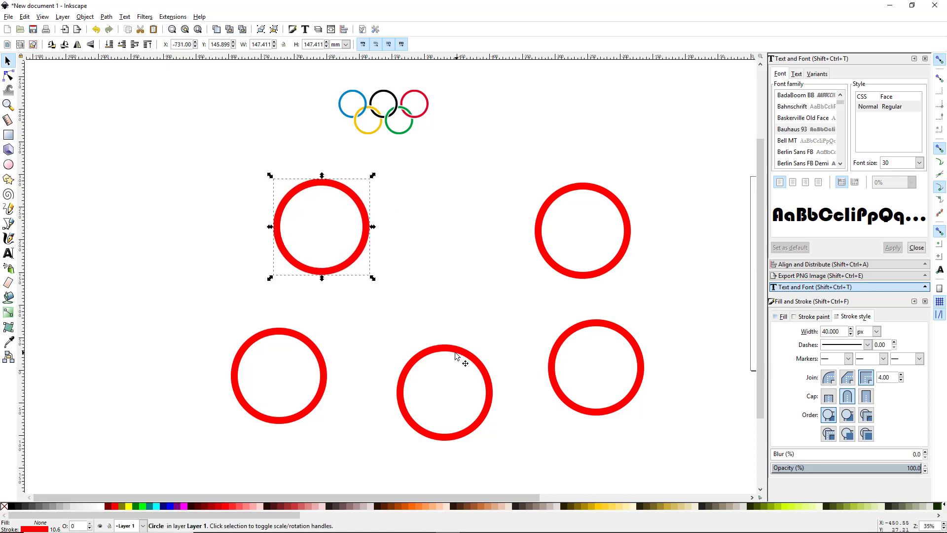
left_click_drag(446, 344, 445, 176)
left_click_drag(587, 184, 580, 181)
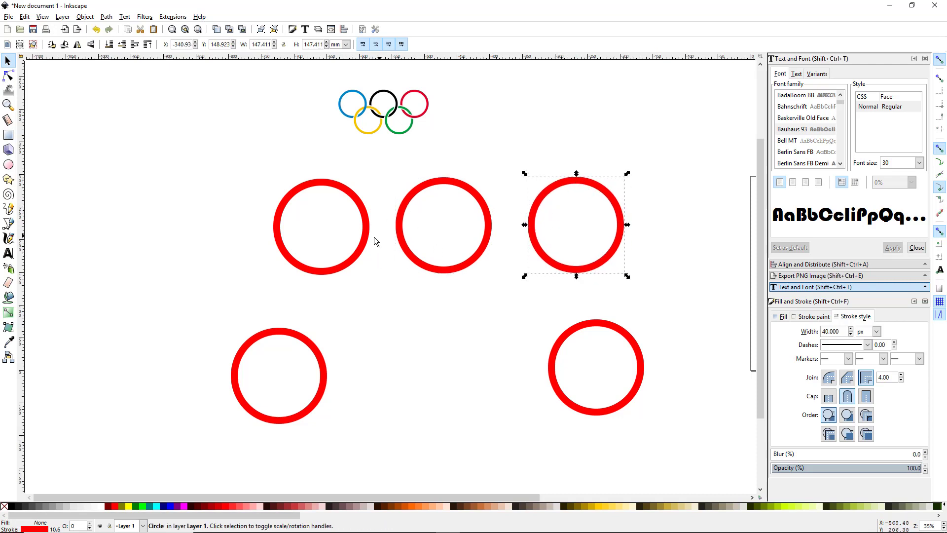
left_click_drag(364, 238, 379, 235)
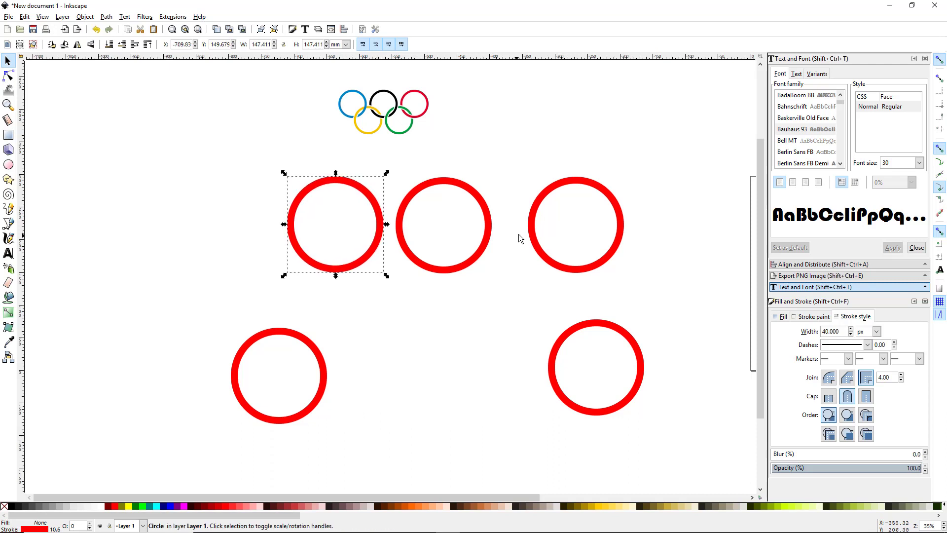
left_click_drag(530, 237, 503, 235)
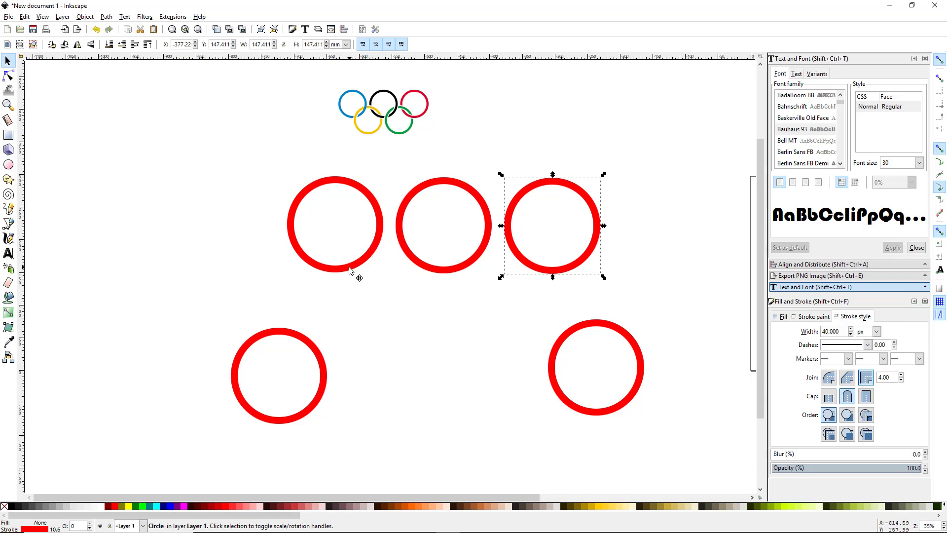
left_click_drag(348, 266, 356, 269)
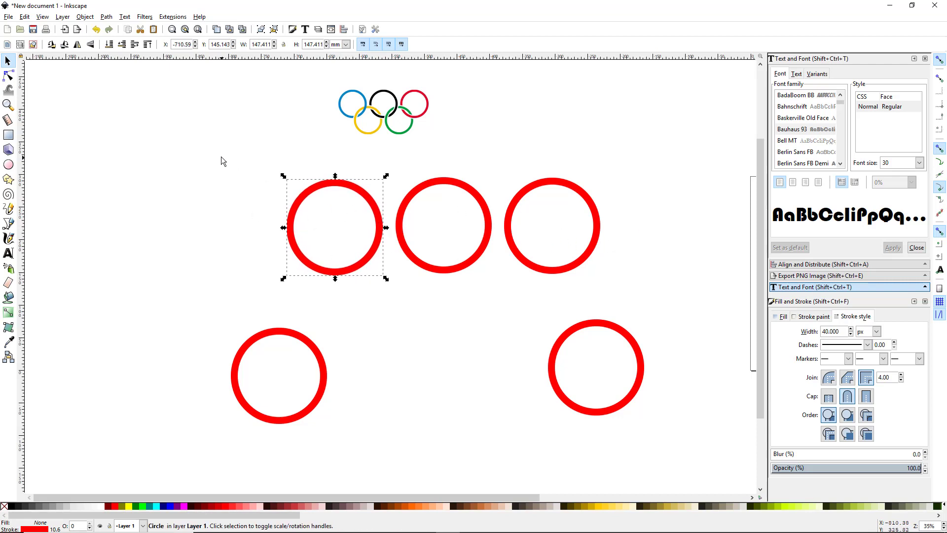
- Center the three upper rings on a shared horizontal axis and make the horizontal gaps between them equal
left_click_drag(222, 157, 676, 306)
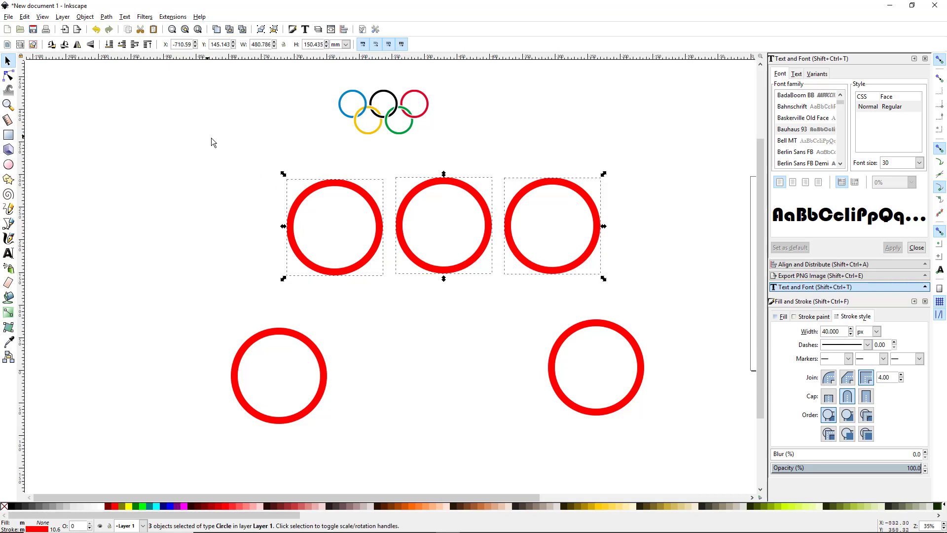
left_click_drag(211, 139, 710, 309)
left_click(821, 266)
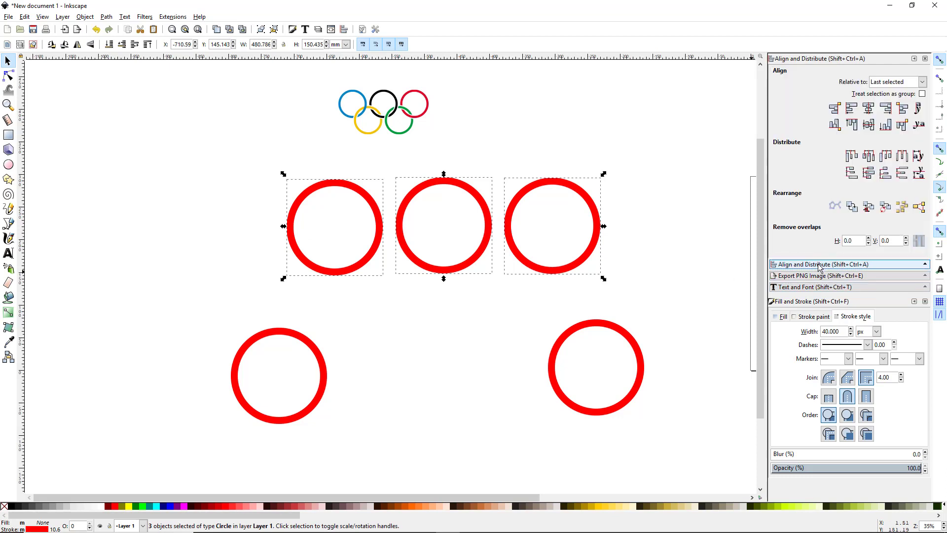
left_click(869, 126)
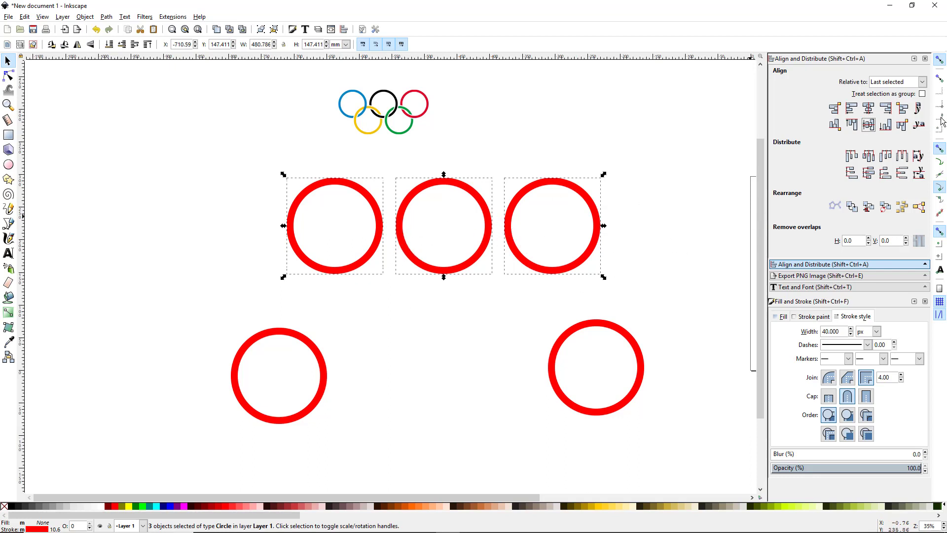
left_click(902, 155)
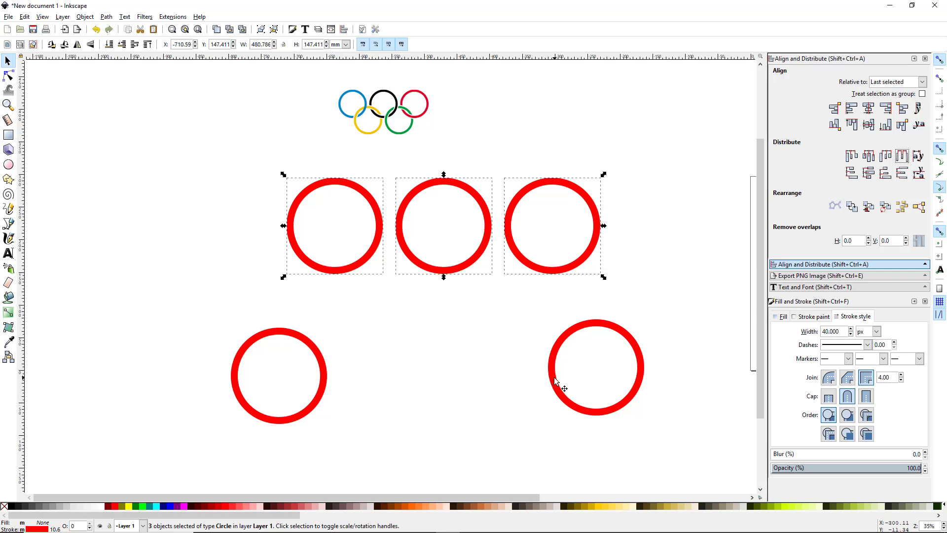
- Move one spare ring below the upper row closer to the other, and delete both spare rings
left_click_drag(554, 380, 445, 339)
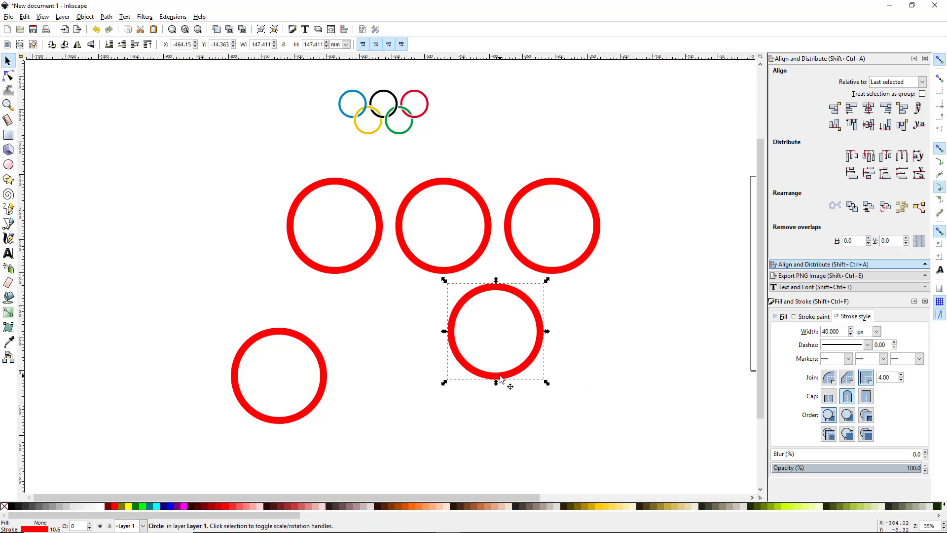
left_click_drag(510, 379, 435, 432)
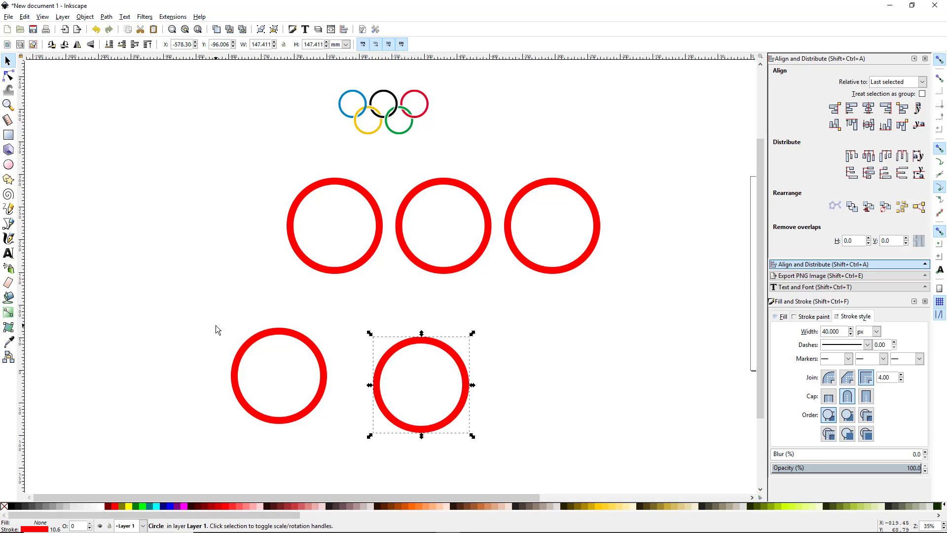
left_click_drag(180, 308, 594, 479)
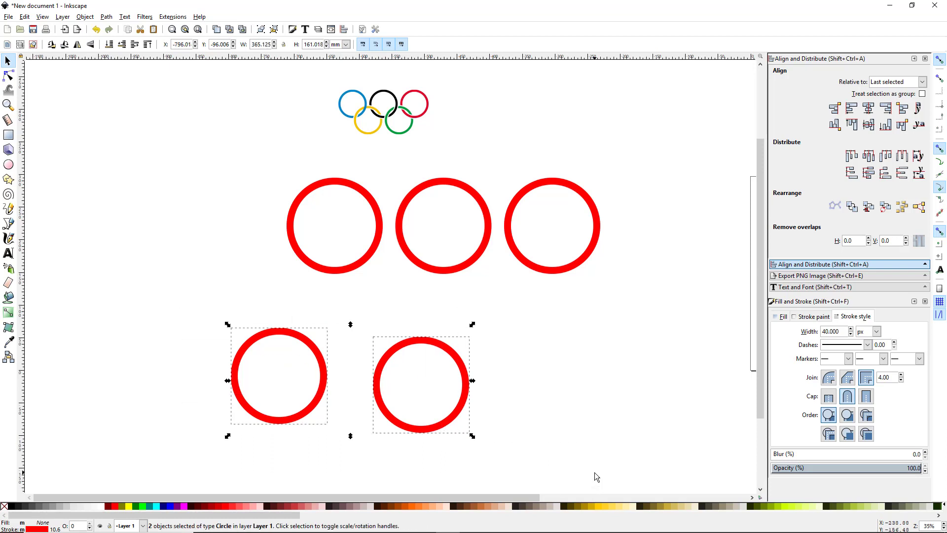
key("Delete")
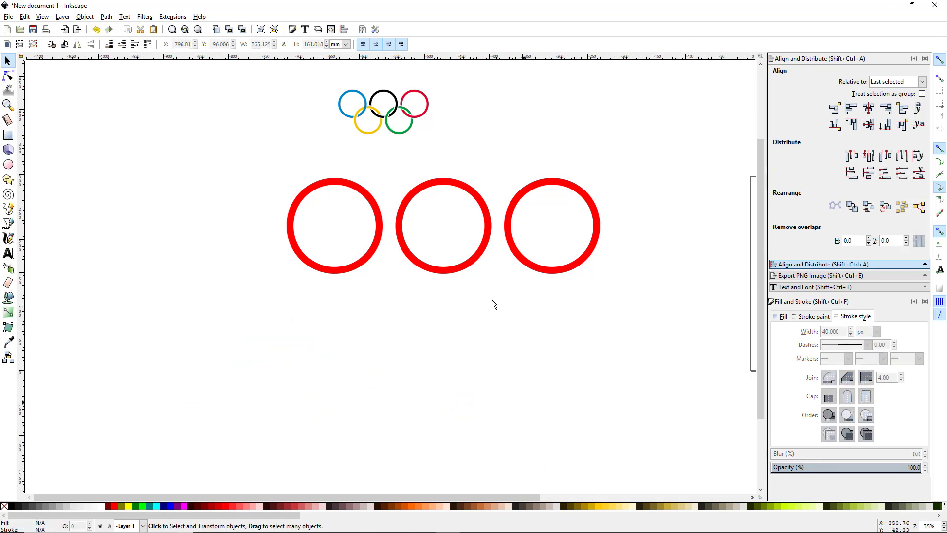
- Duplicate the middle and last upper rings, place the copies below the row's two gaps at Y about -27.2 mm, and group them
left_click_drag(394, 152, 629, 306)
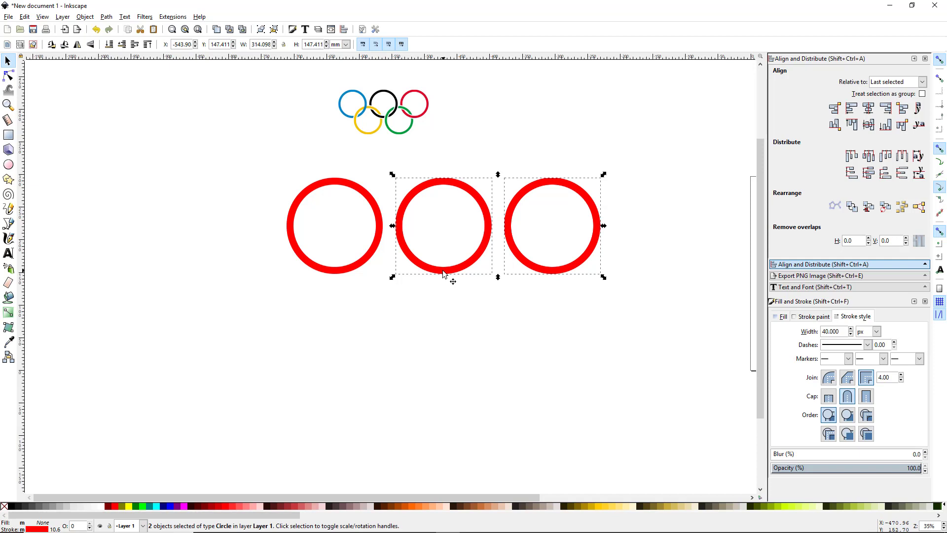
left_click_drag(443, 271, 387, 389)
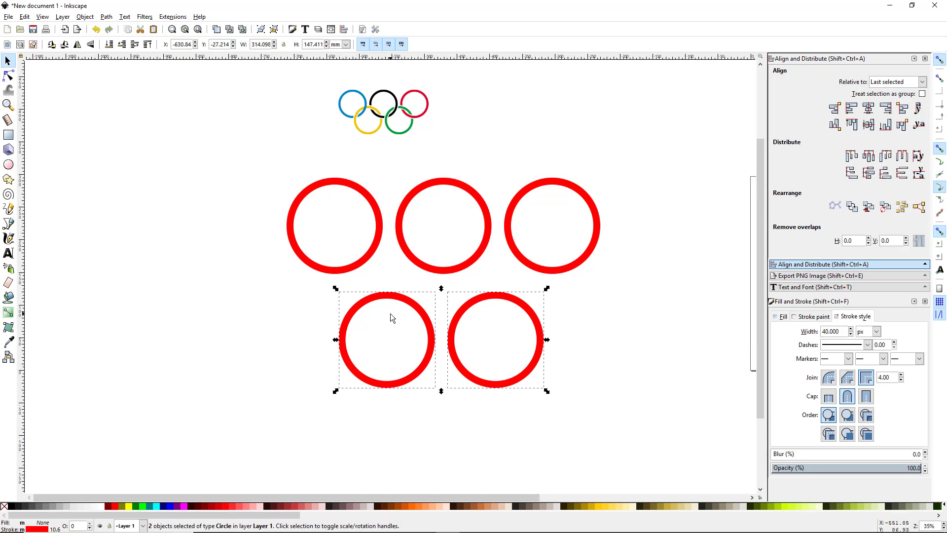
key("ctrl")
key("ctrl+g")
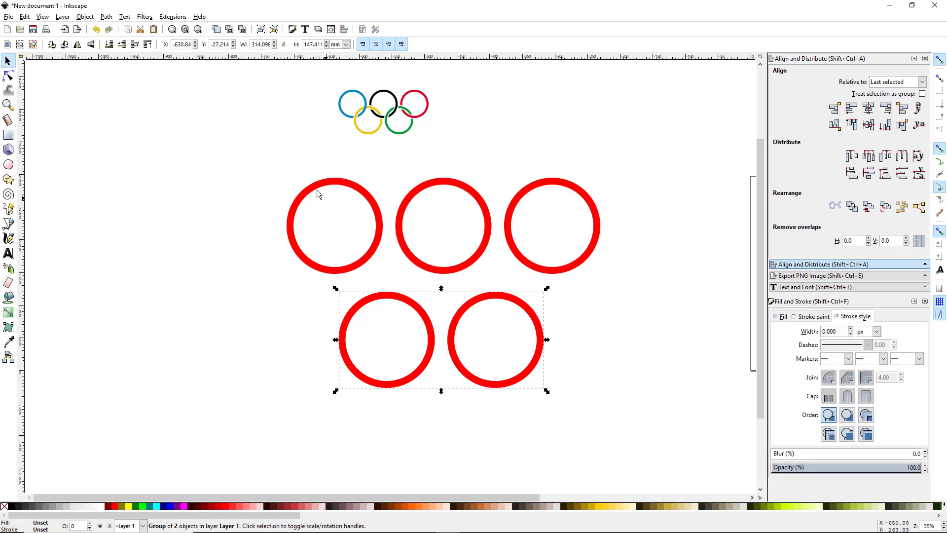
- Group the three upper rings and center the upper and lower groups on a shared vertical axis
left_click_drag(254, 167, 628, 280)
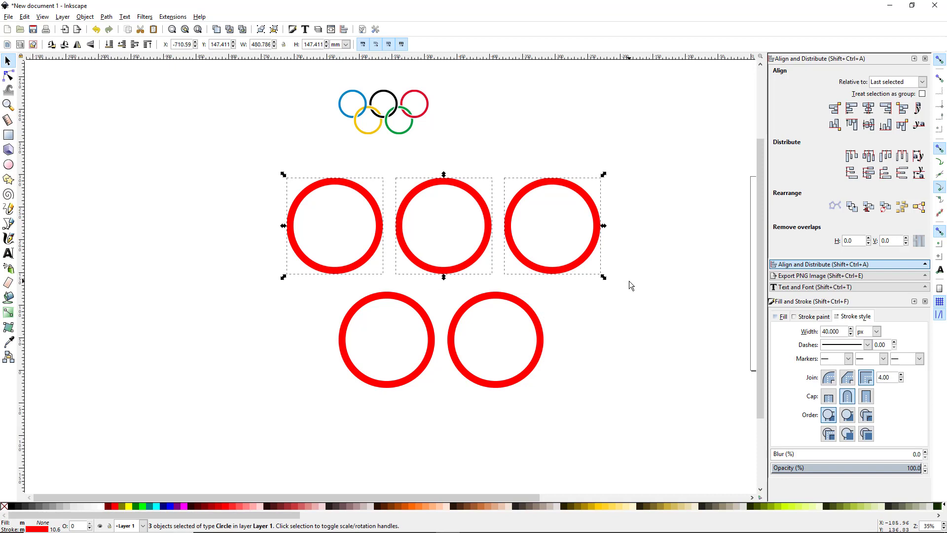
key("ctrl+g")
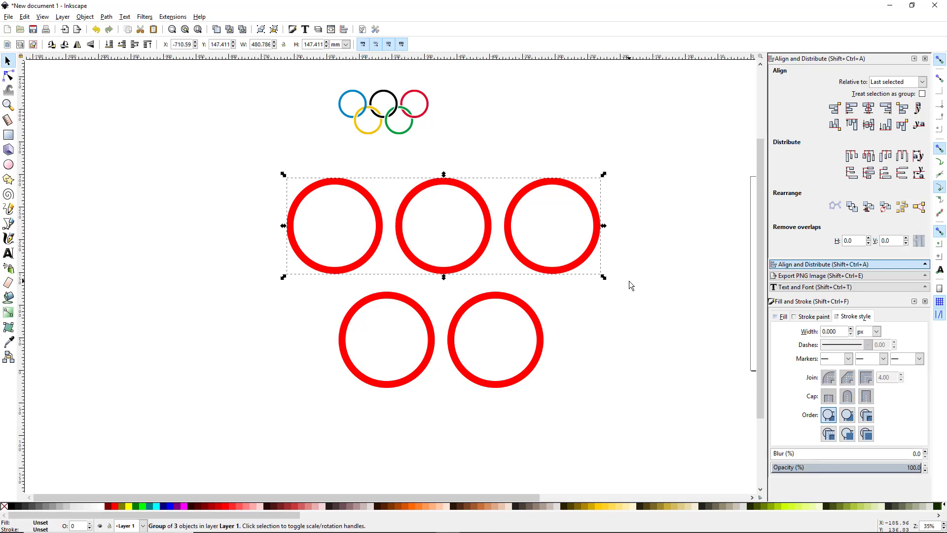
left_click_drag(236, 154, 670, 421)
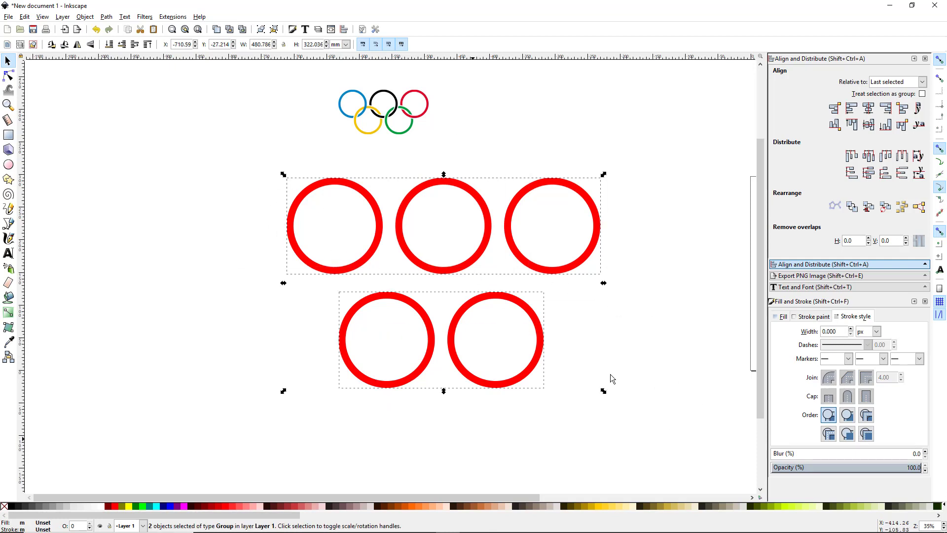
left_click(869, 109)
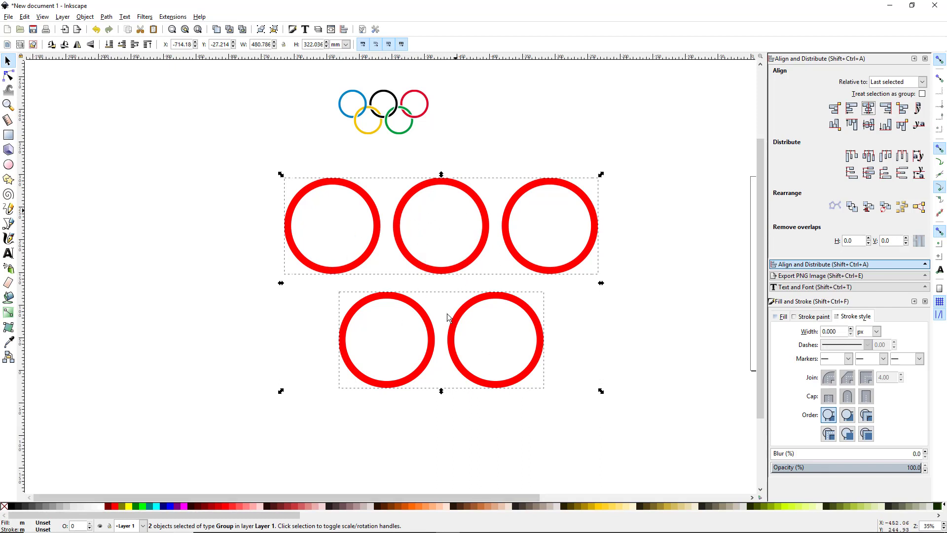
left_click(445, 440)
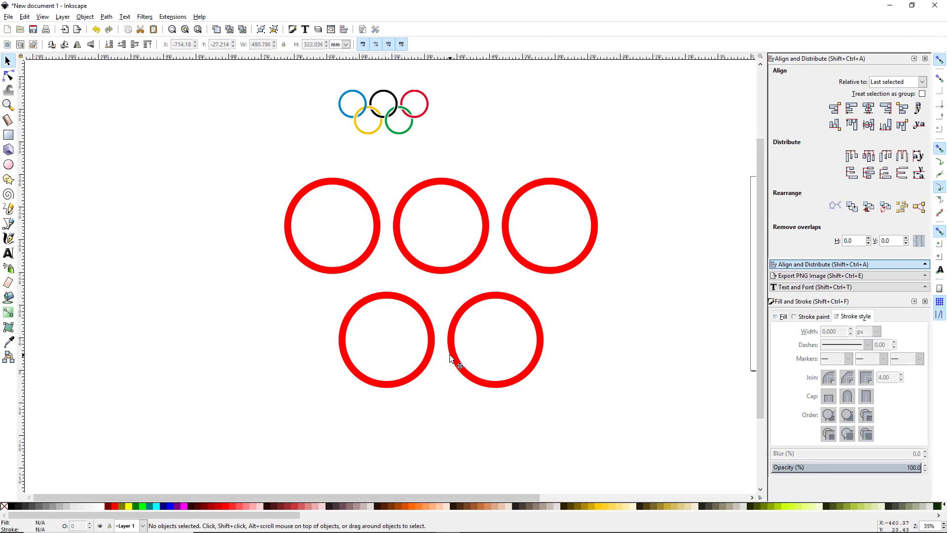
- Move the lower pair of rings straight up to Y about 64.3 mm, overlapping the upper rings as in the reference
left_click(455, 360)
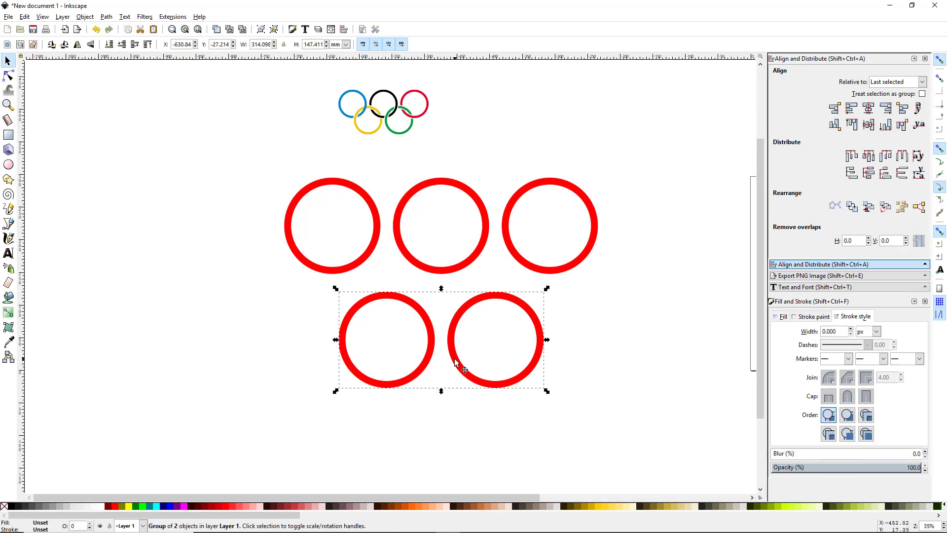
key("ctrl")
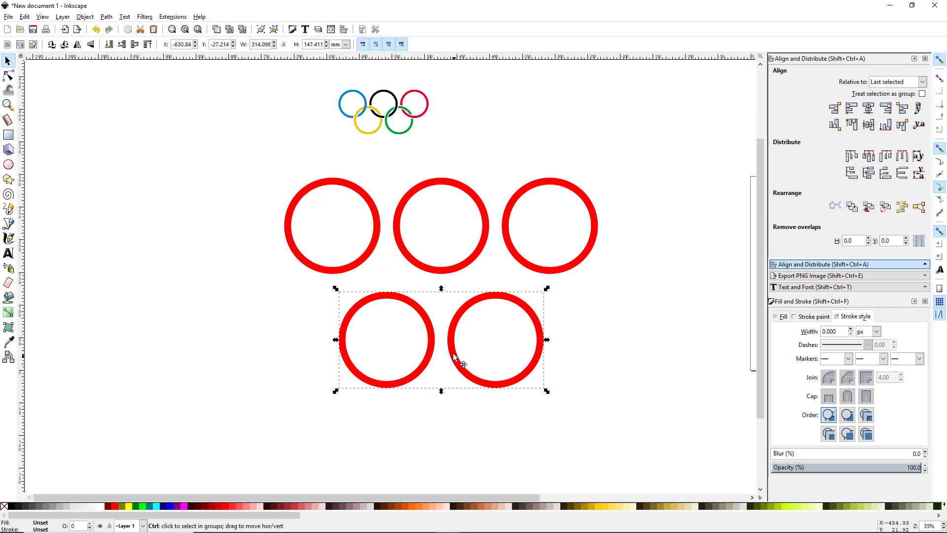
left_click_drag(457, 360, 456, 294)
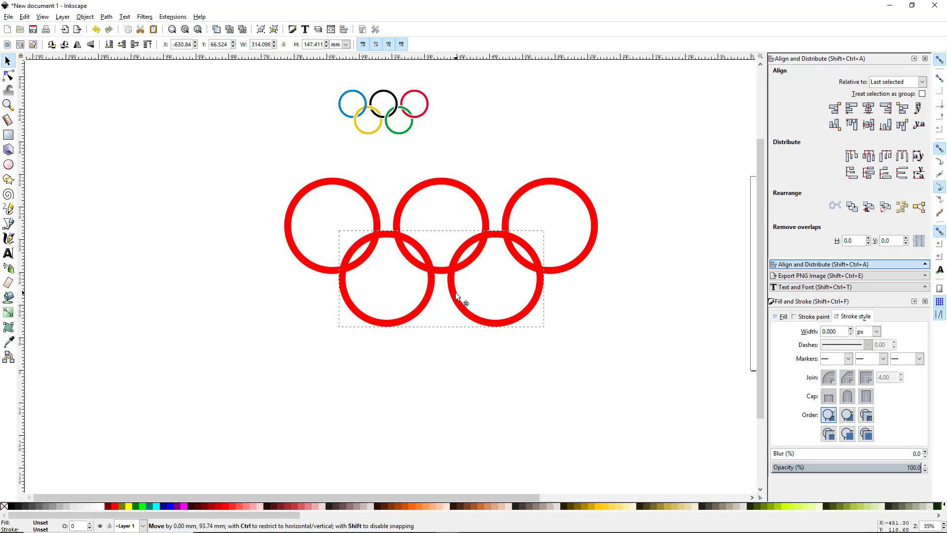
left_click_drag(456, 294, 455, 295)
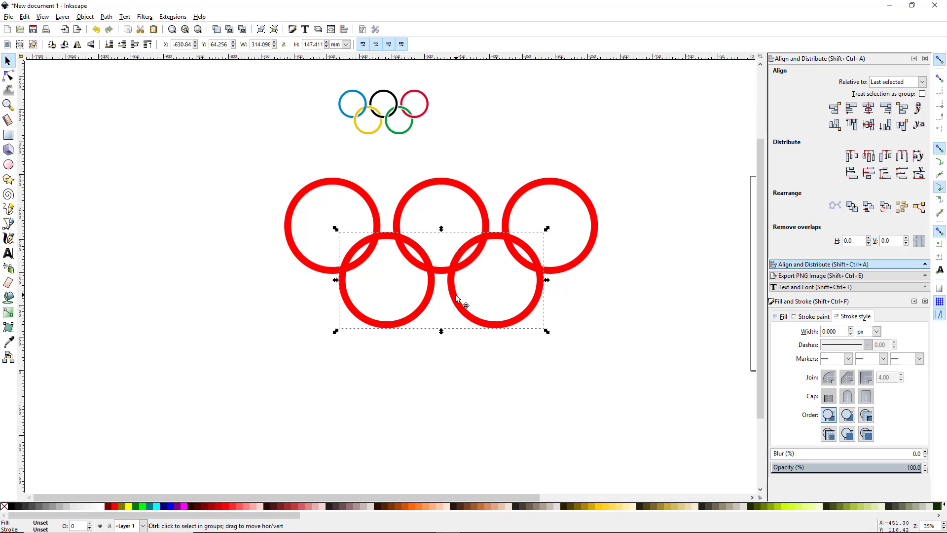
left_click(482, 389)
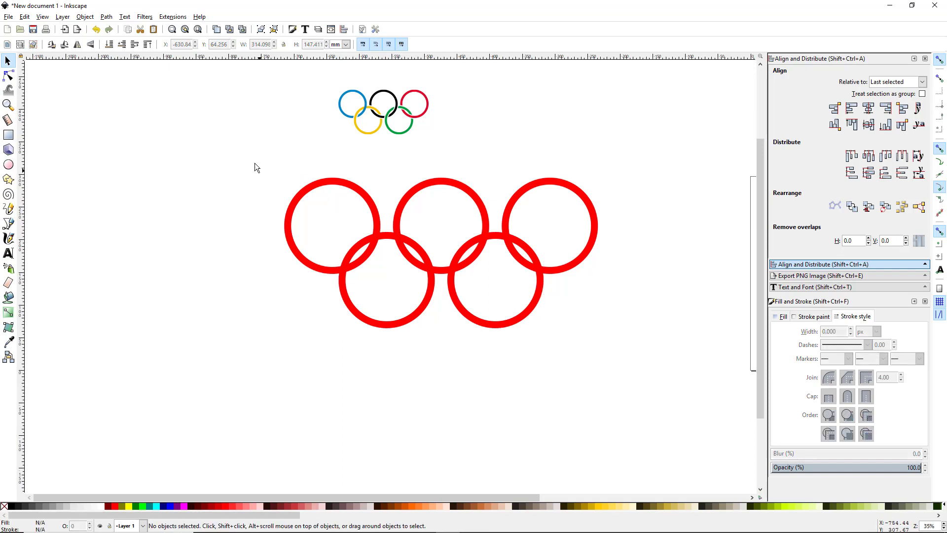
- Ungroup both ring groups into five separate circles and clear the selection
left_click_drag(248, 153, 674, 377)
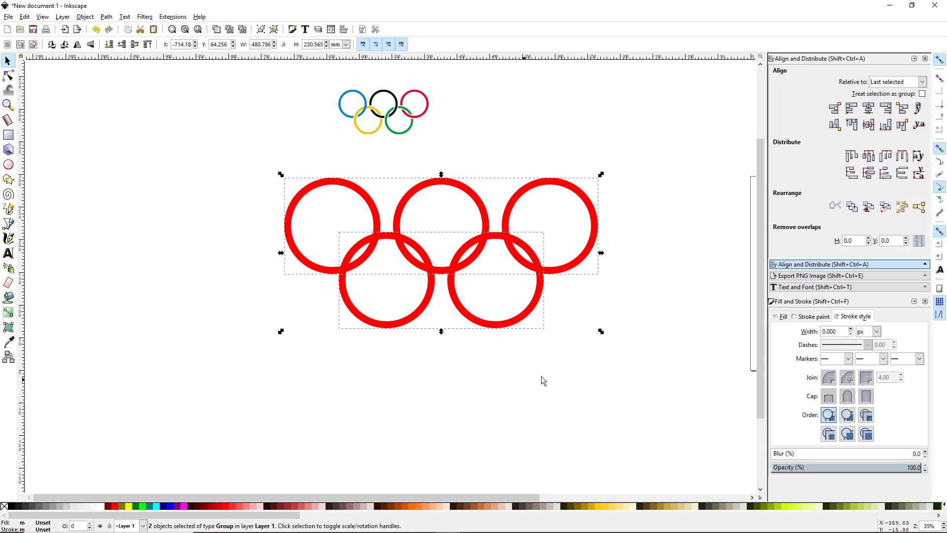
left_click(108, 18)
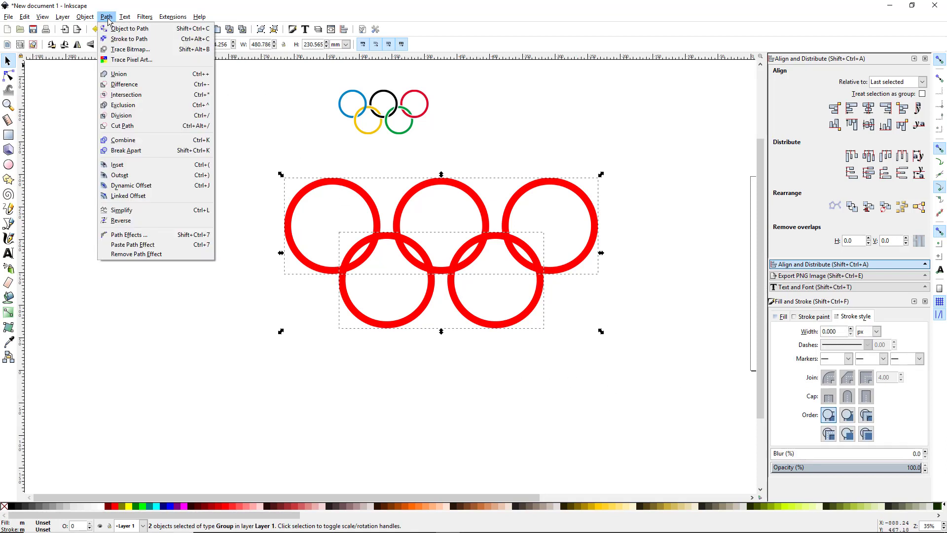
mouse_move(89, 19)
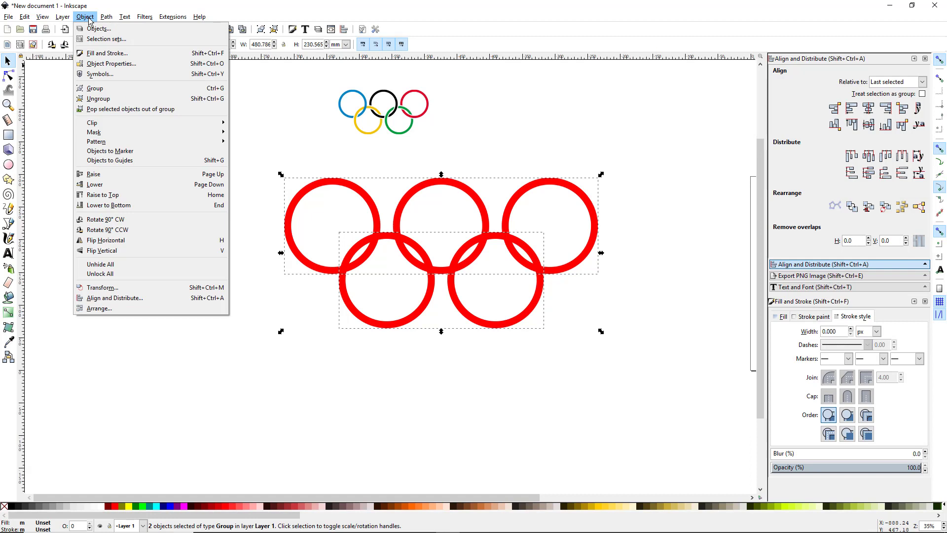
left_click(123, 99)
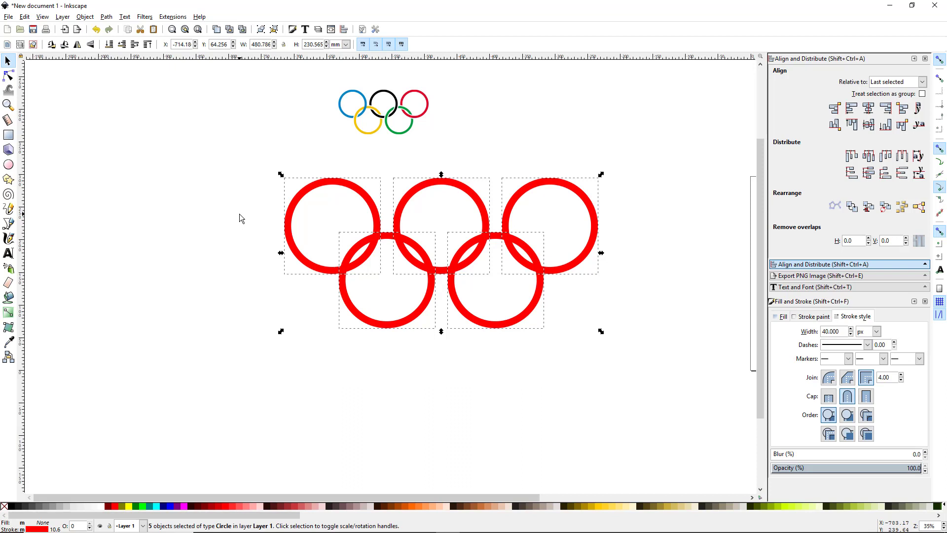
left_click(238, 193)
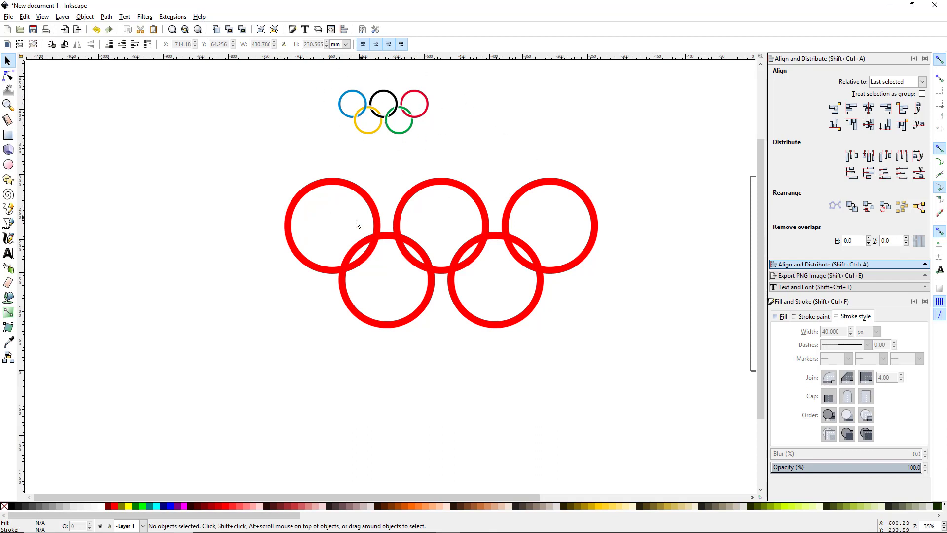
- Apply the reference logo's blue (#0185c8) to the first upper ring's stroke, undoing a mistaken fill with that color
left_click(289, 219)
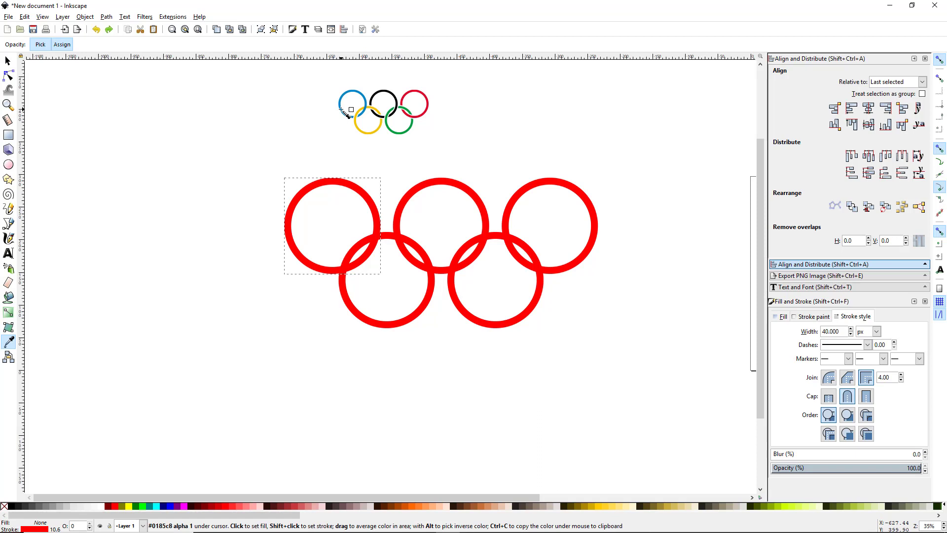
left_click(341, 110)
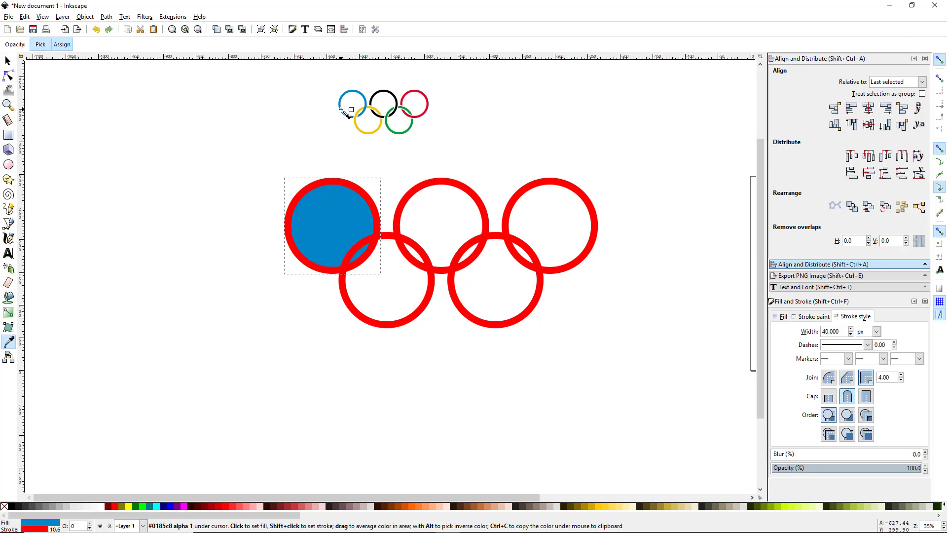
key("ctrl+z")
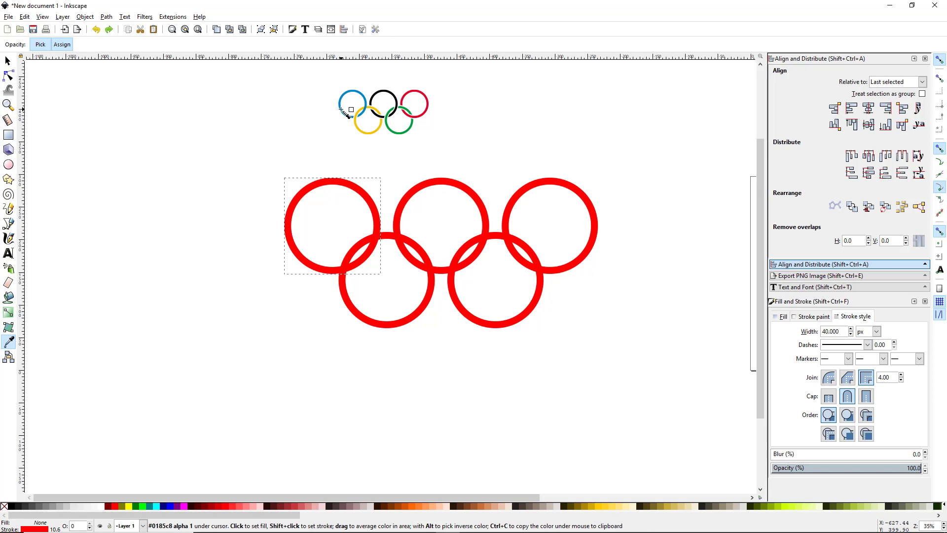
left_click(342, 109, "shift")
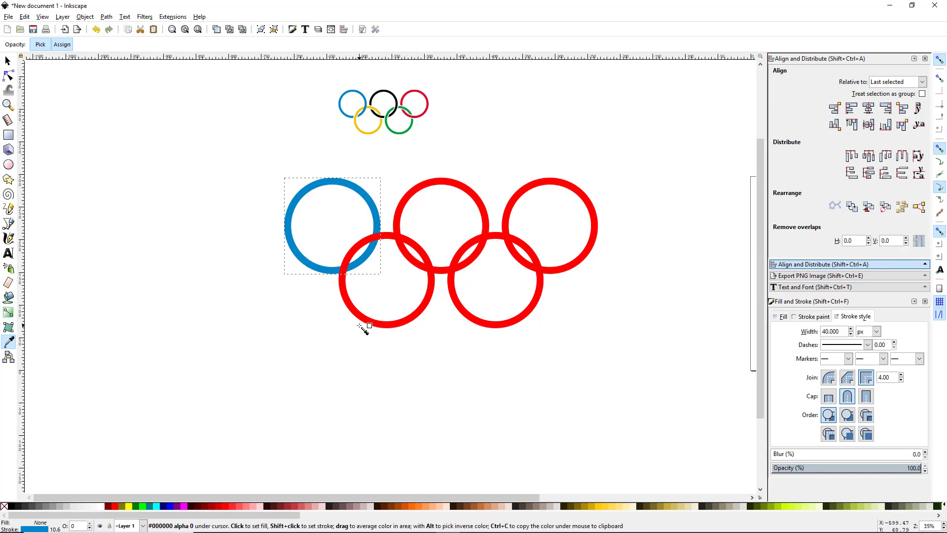
key("s")
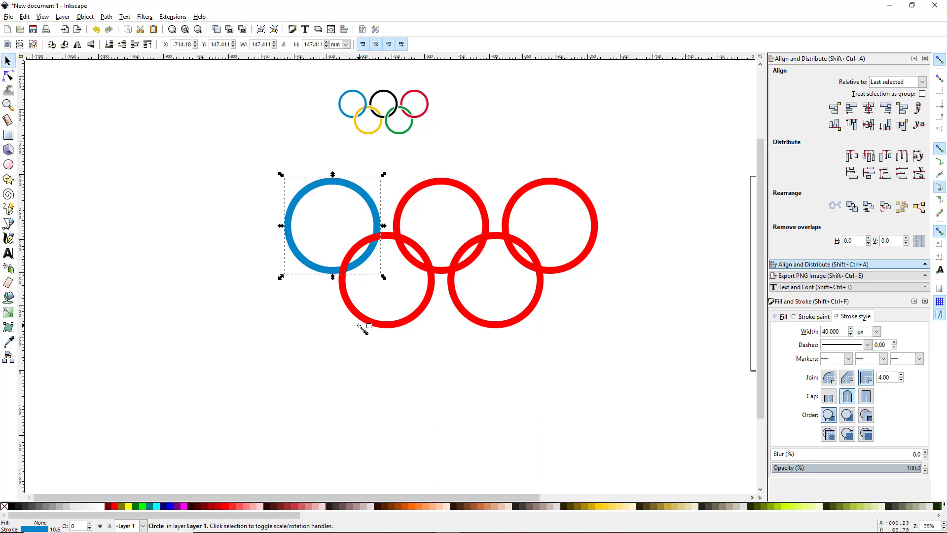
- Apply the black sampled from the reference logo to the middle upper ring's stroke
left_click(400, 214)
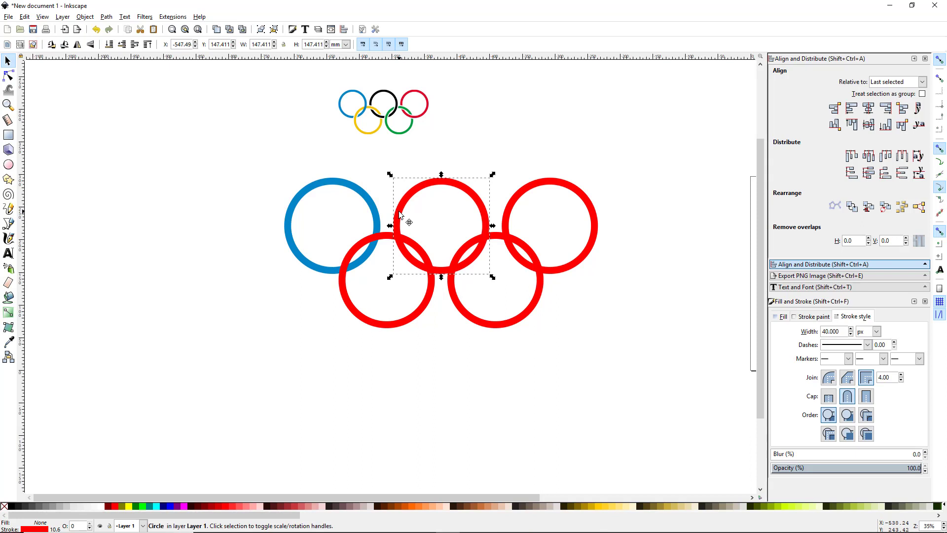
key("d")
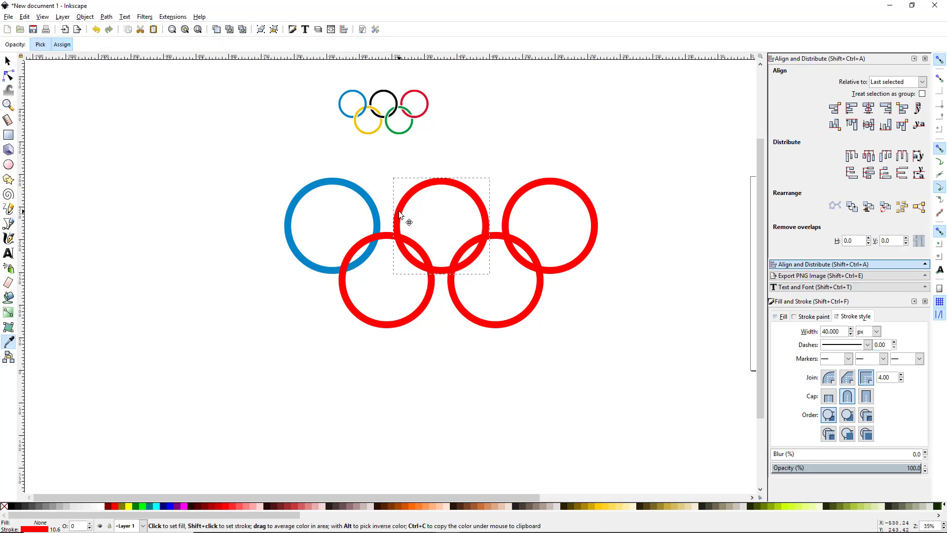
left_click(373, 98, "shift")
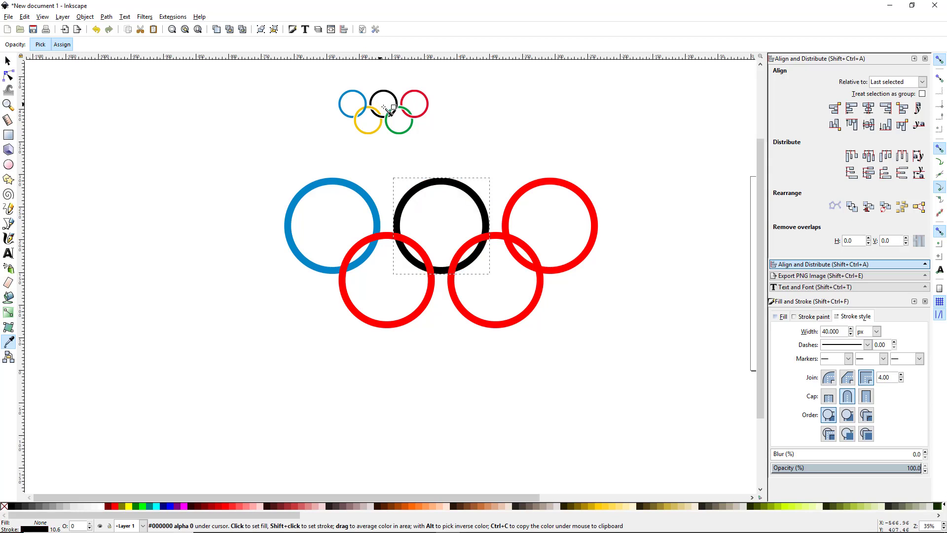
key("s")
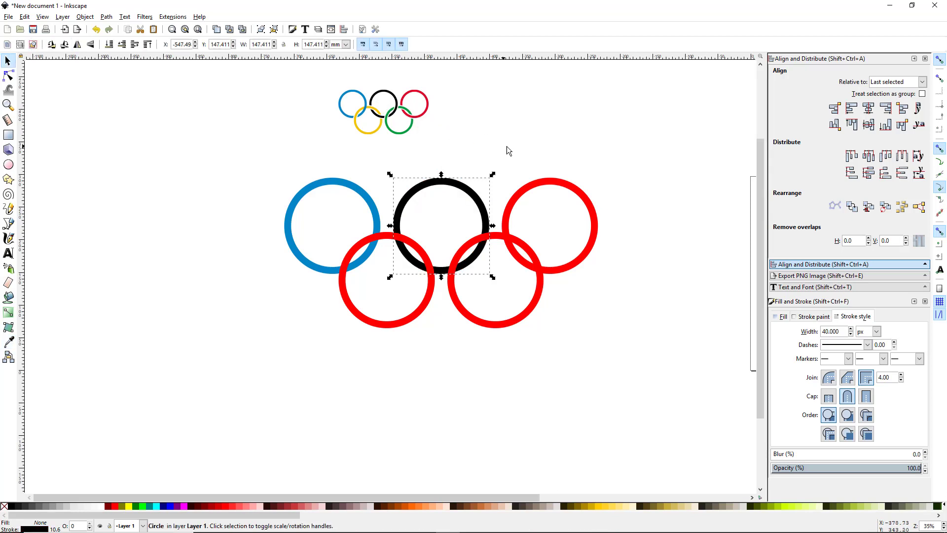
- Apply the darker red sampled from the reference logo to the last upper ring's stroke
left_click(540, 183)
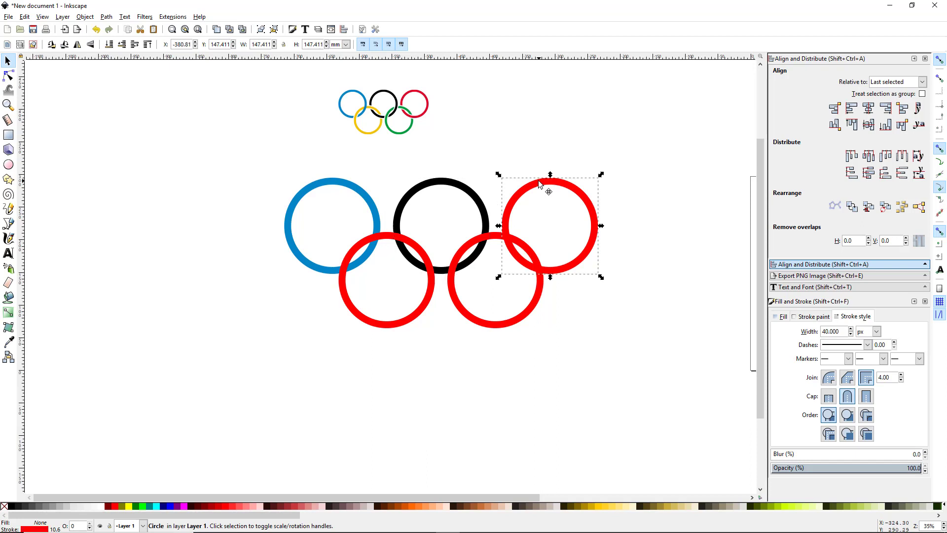
key("d")
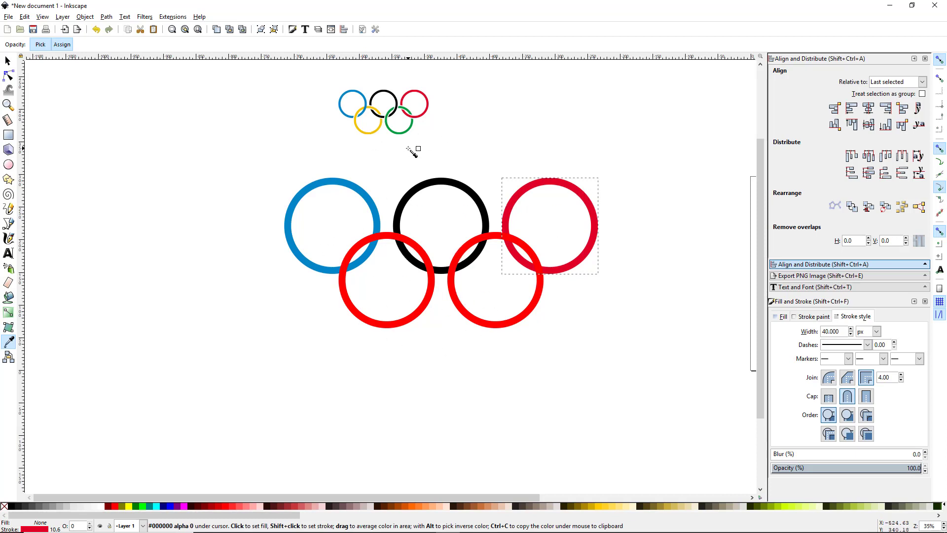
key("s")
- Apply the yellow sampled from the reference logo to the first lower ring's stroke
left_click(388, 236)
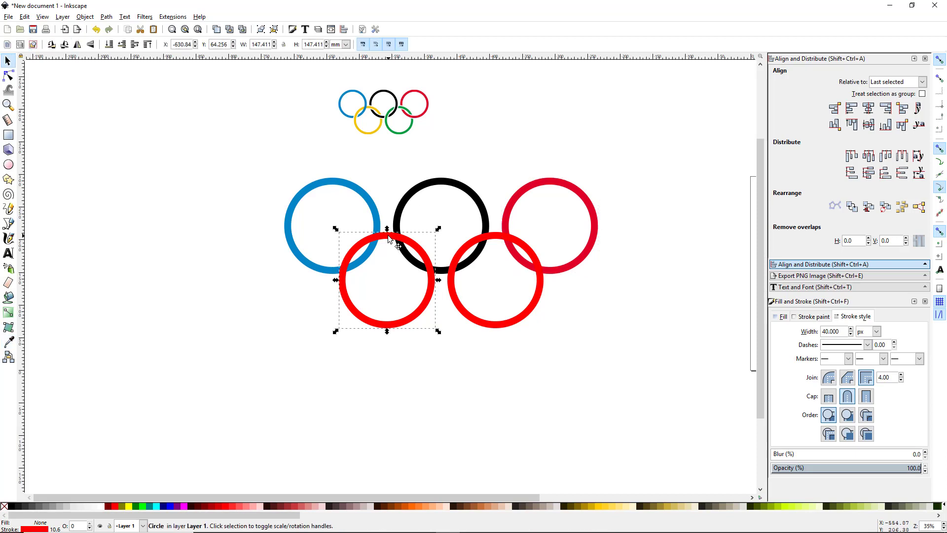
key("d")
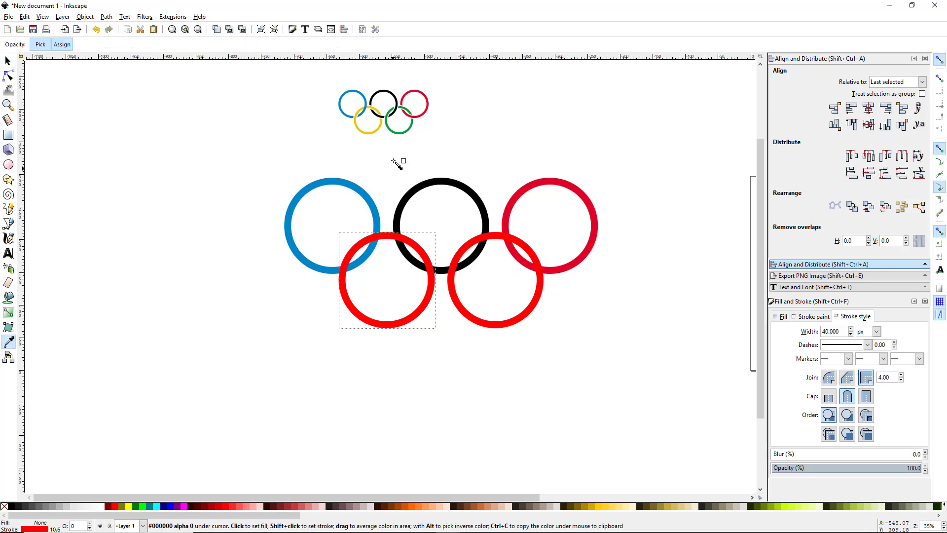
left_click(366, 133, "shift")
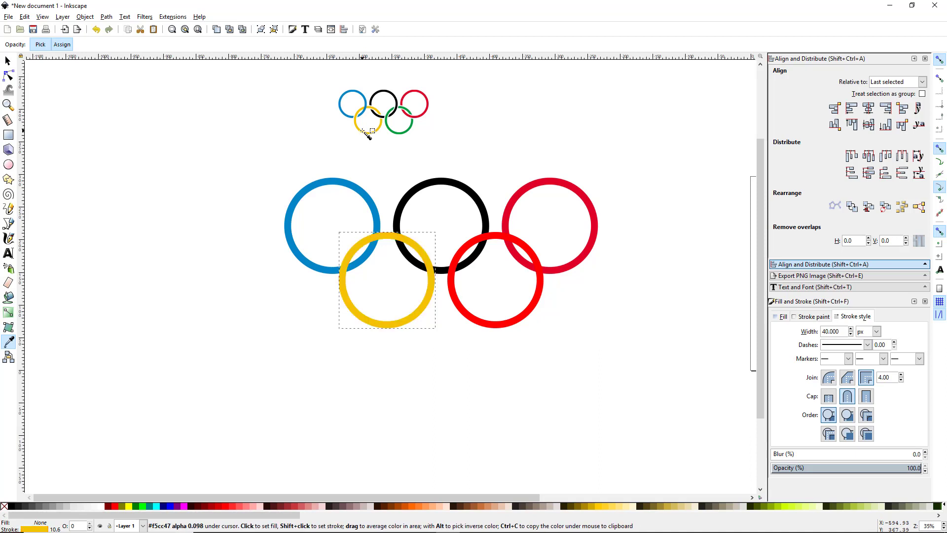
key("s")
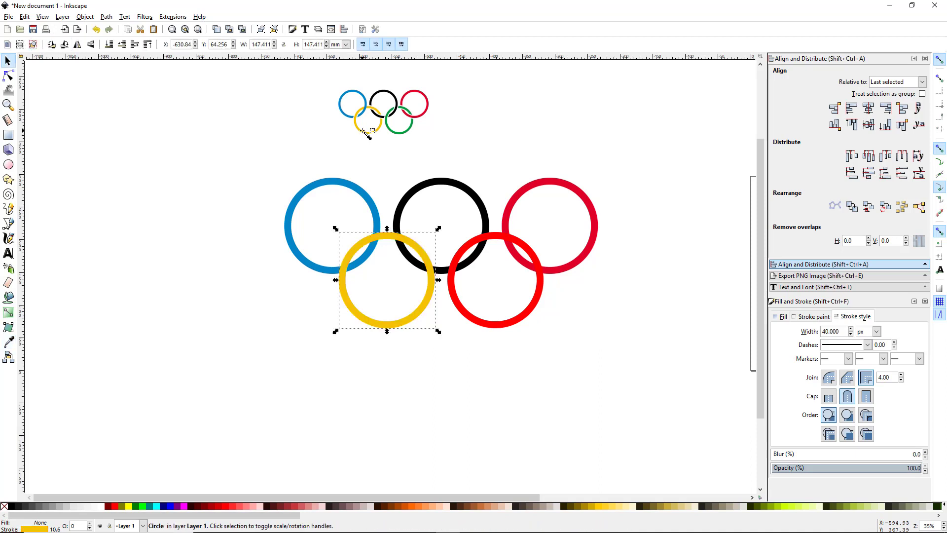
- Apply the green sampled from the reference logo to the second lower ring's stroke and clear the selection
left_click(496, 326)
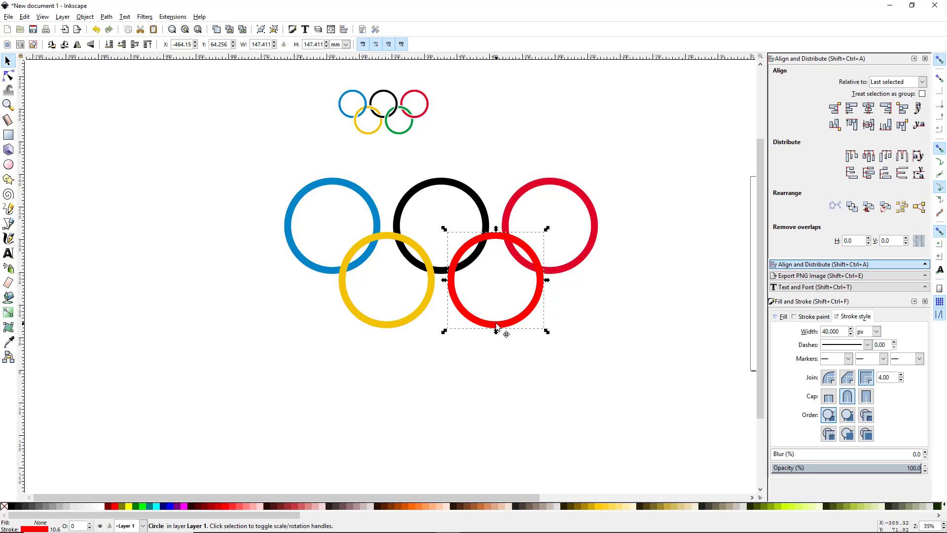
key("d")
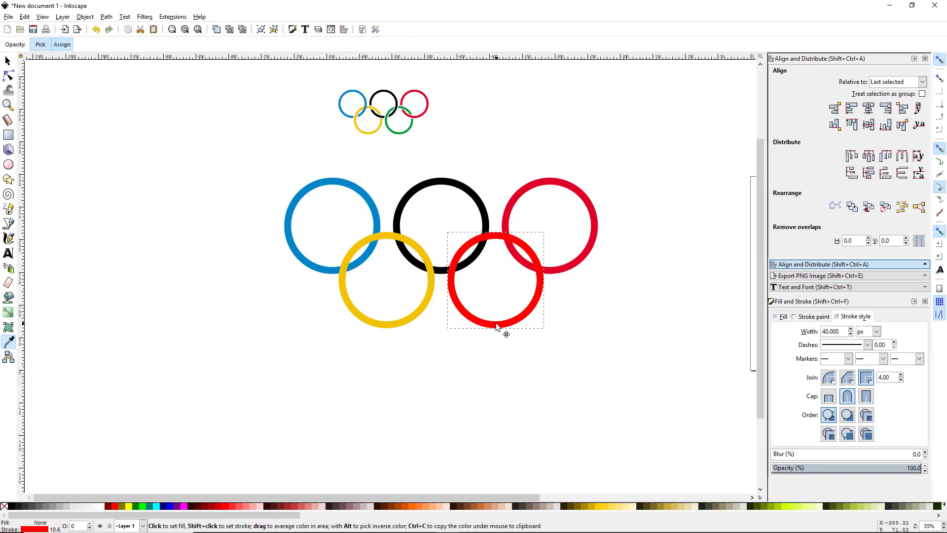
left_click(399, 133, "shift")
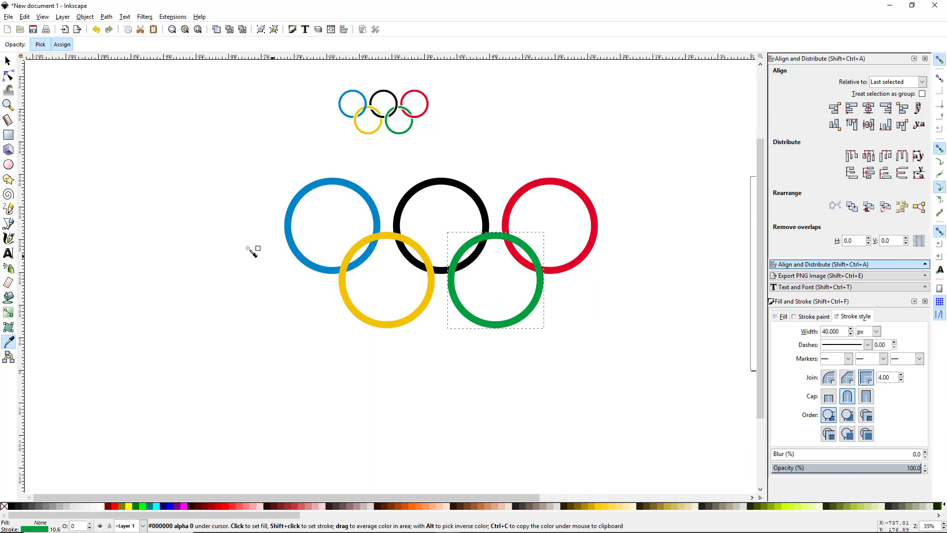
left_click(8, 61)
left_click(214, 262)
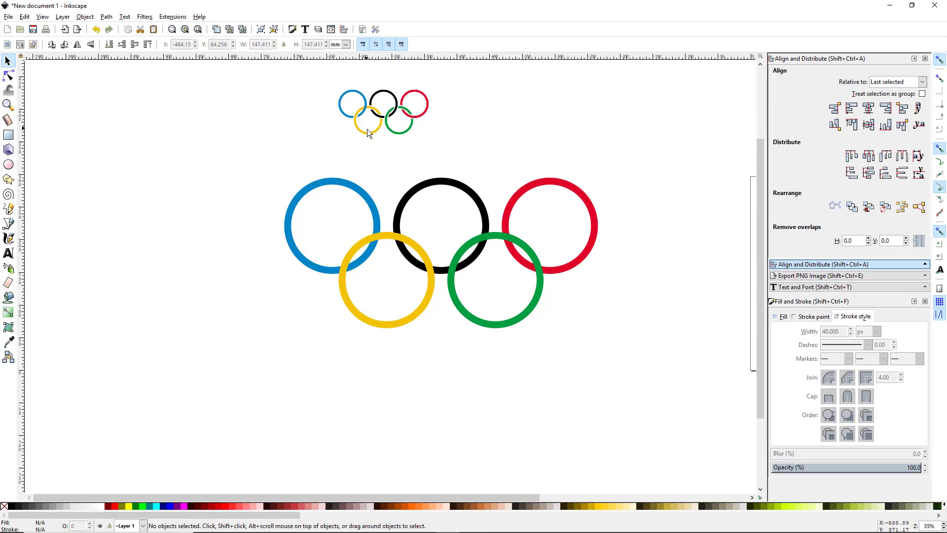
- Convert the strokes of all five large rings to paths and clear the selection
scroll(373, 125, "up", 2, "ctrl")
scroll(374, 126, "up", 2, "ctrl")
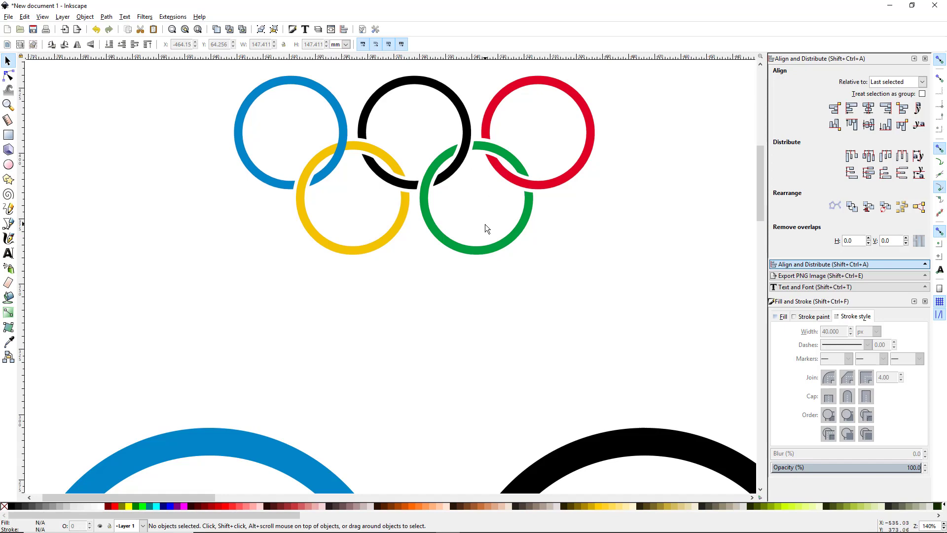
scroll(419, 368, "down", 5)
scroll(411, 214, "down", 3, "ctrl")
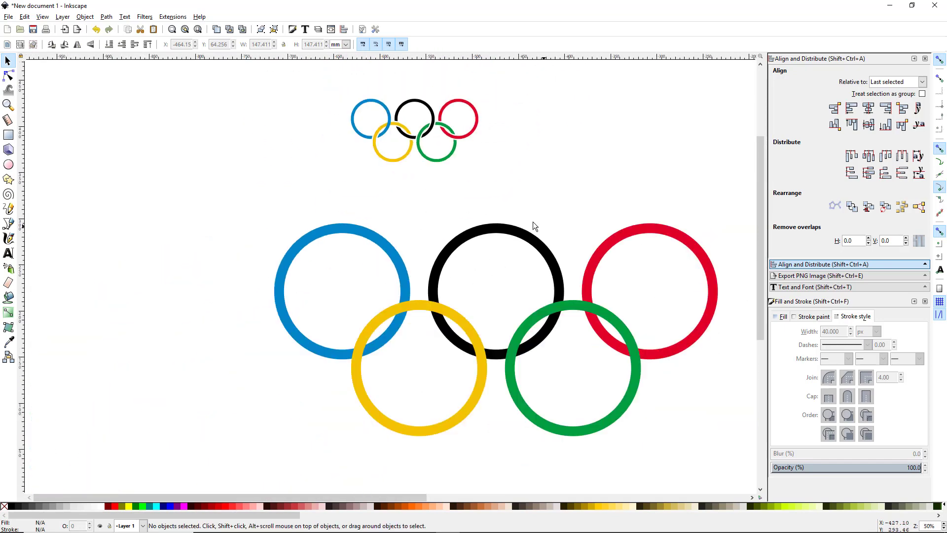
left_click_drag(494, 233, 391, 244)
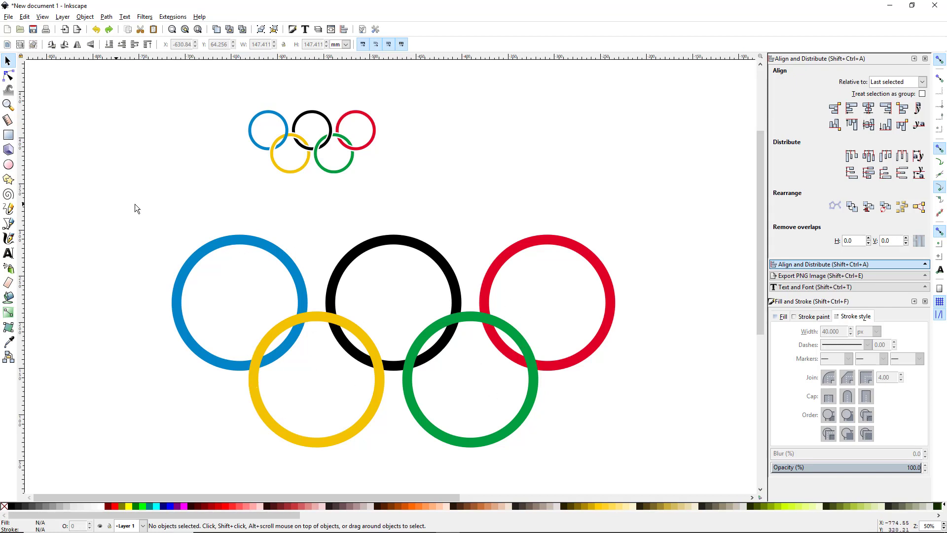
left_click_drag(117, 203, 688, 484)
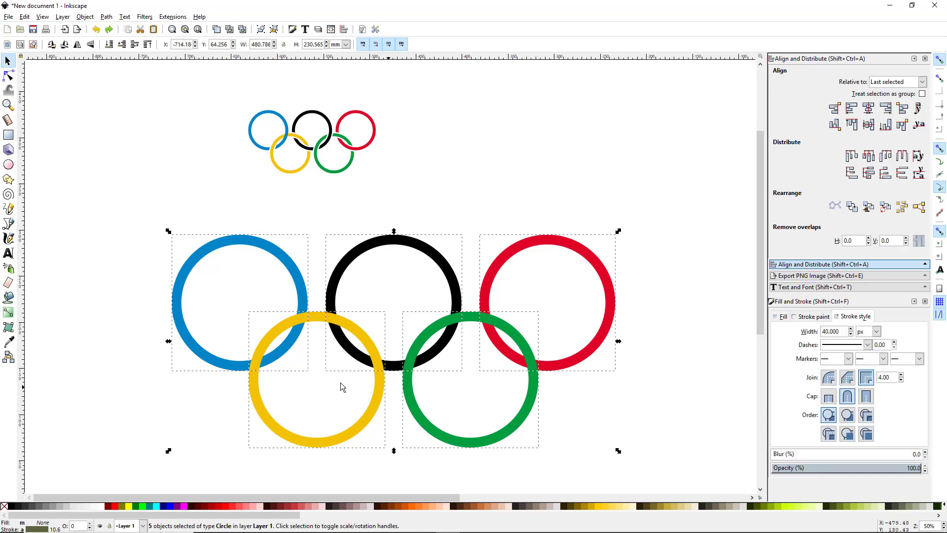
left_click(107, 18)
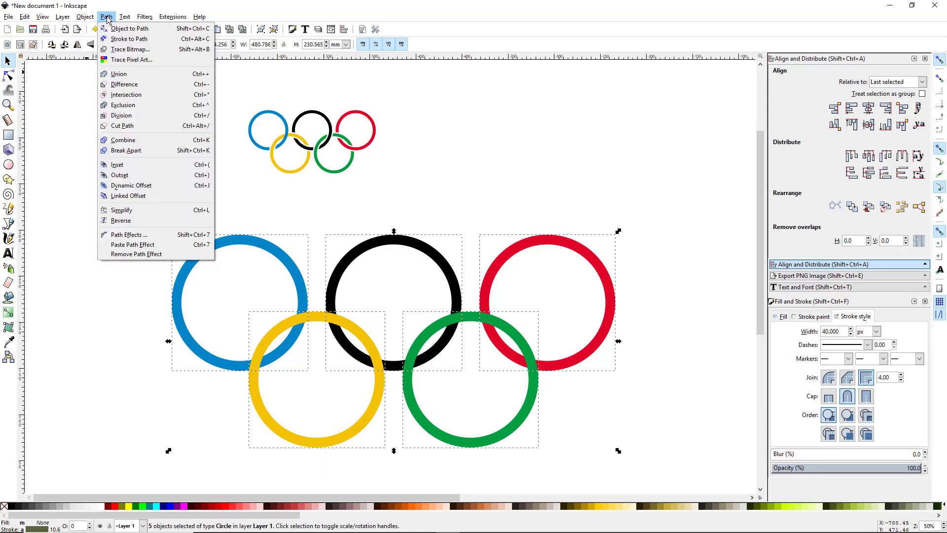
left_click(129, 39)
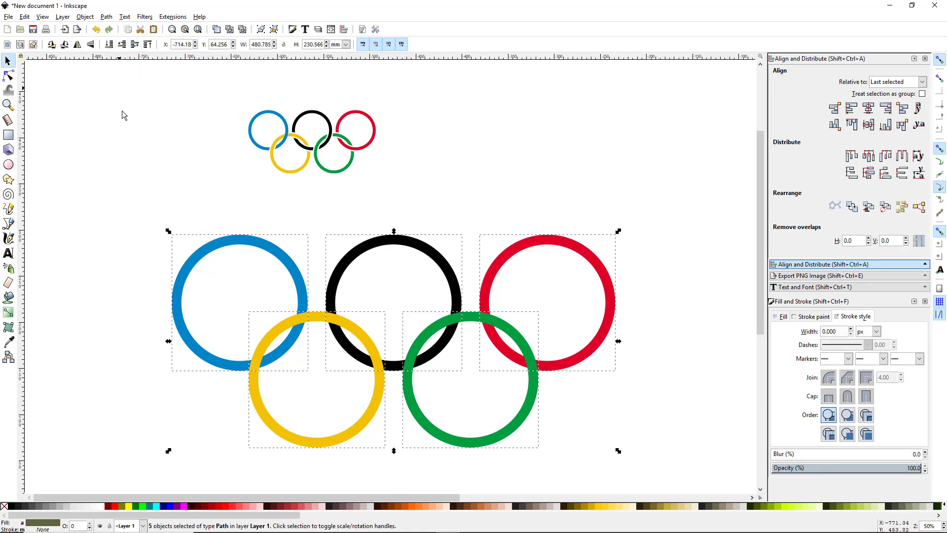
left_click(149, 133)
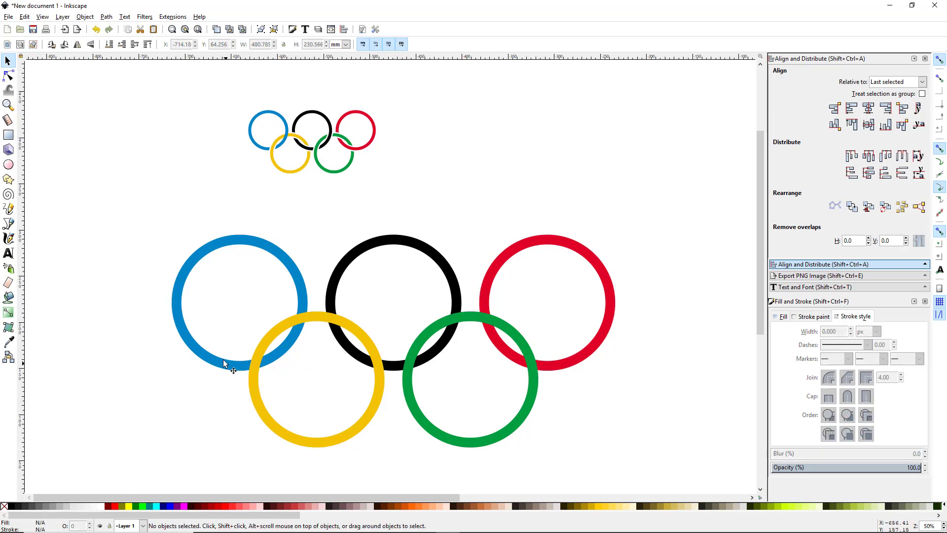
- Create an Intersection shape from duplicates of the blue and yellow rings and fill it with red
left_click(197, 252)
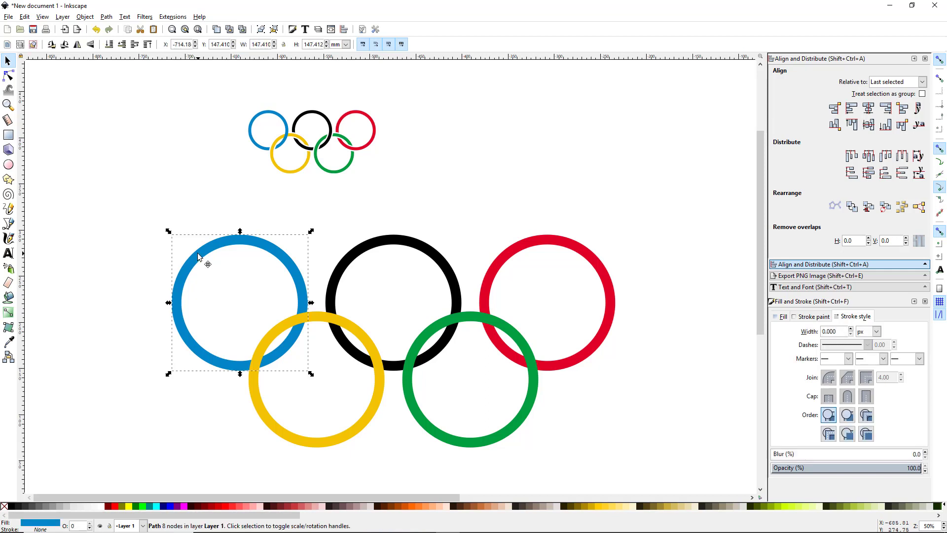
left_click(274, 429, "shift")
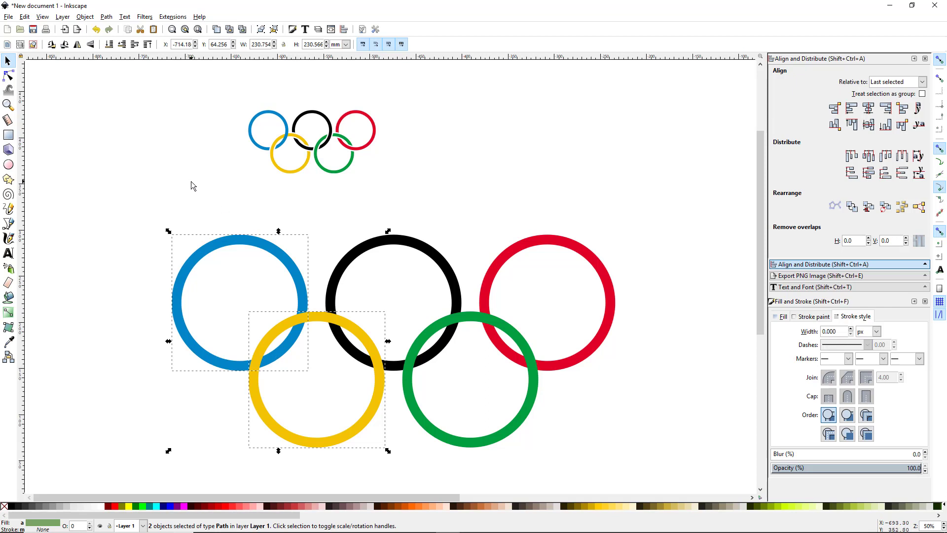
key("ctrl")
left_click(106, 17)
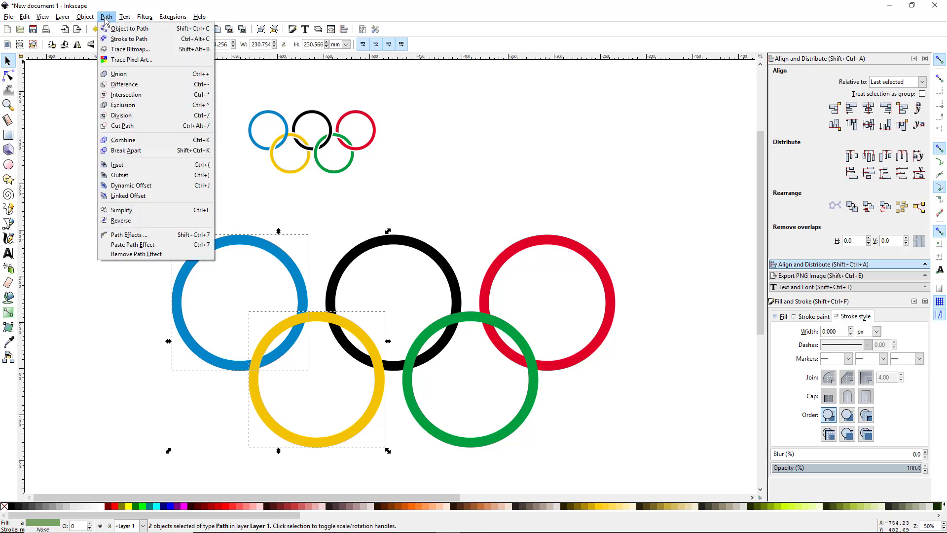
left_click(151, 94)
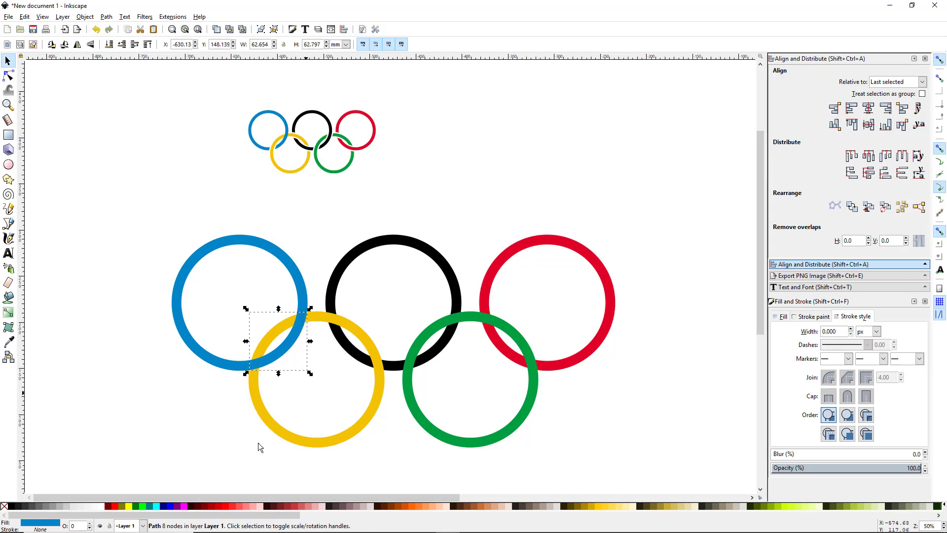
left_click(114, 504)
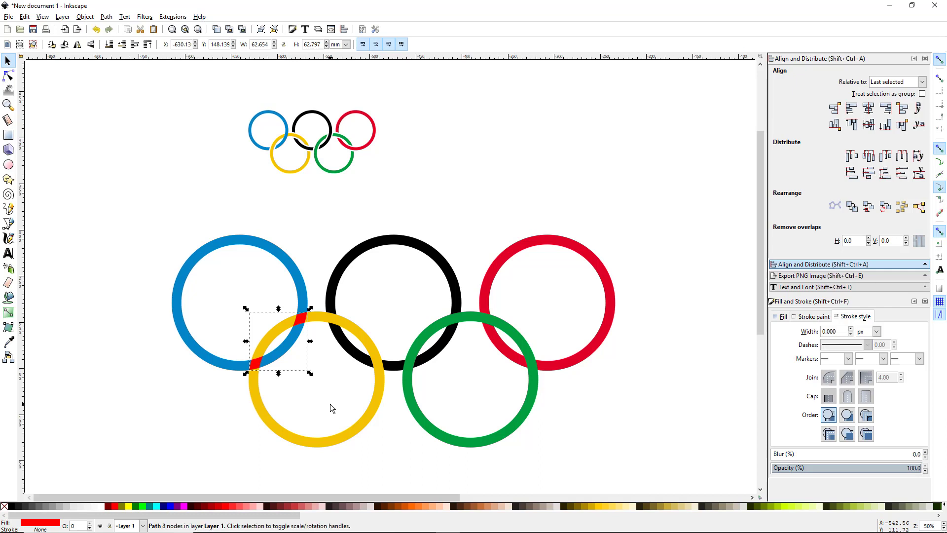
- Place horizontally flipped duplicates of the red overlap shape over the yellow-black crossings and the black-green crossings, aligning them exactly
key("h")
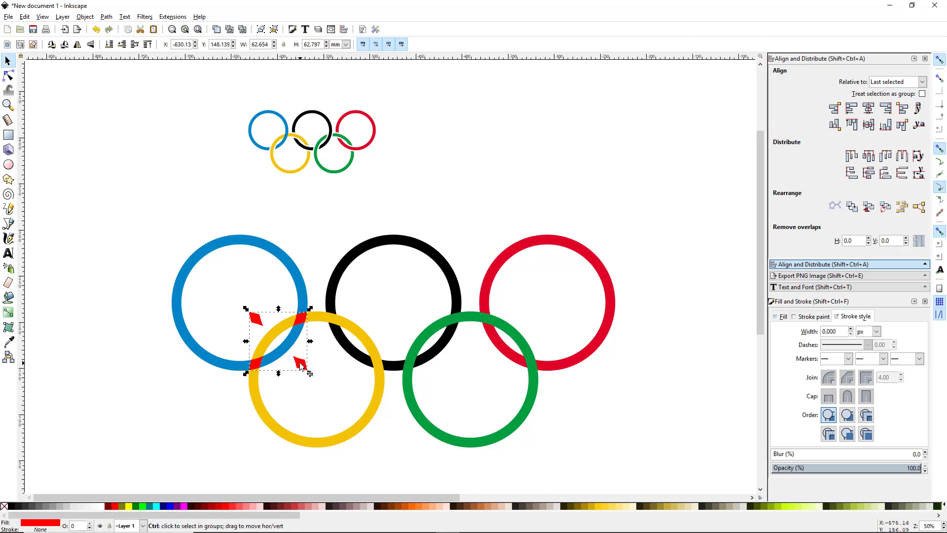
left_click_drag(300, 364, 381, 368)
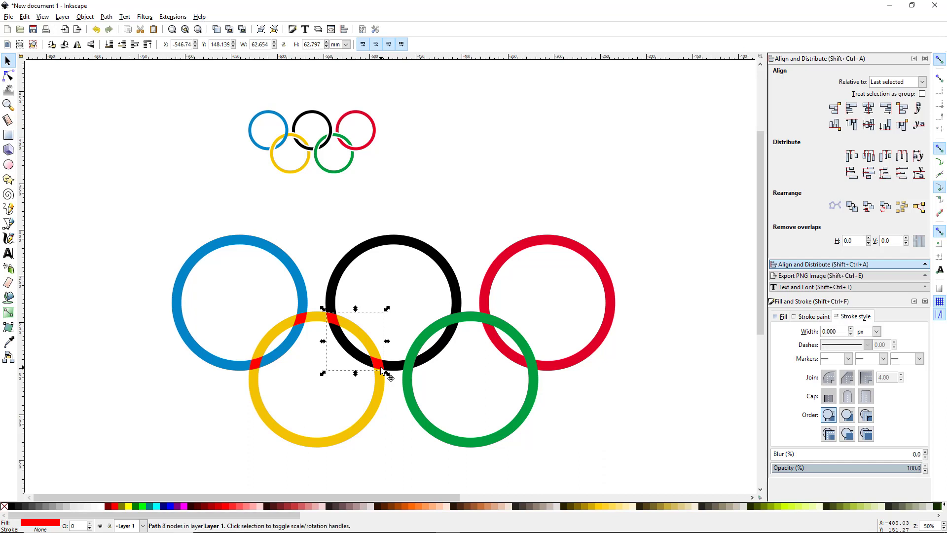
key("h")
left_click_drag(337, 365, 414, 370)
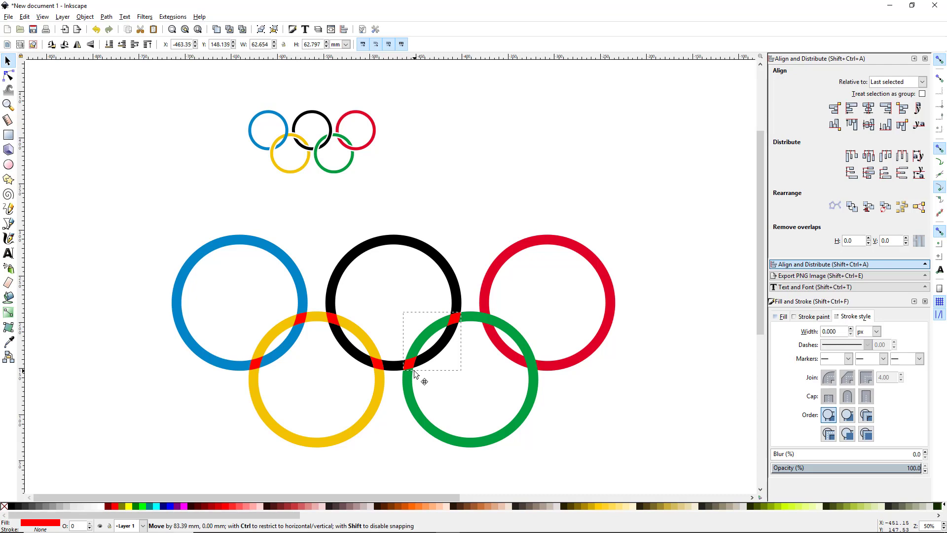
left_click(413, 370)
scroll(410, 378, "up", 5)
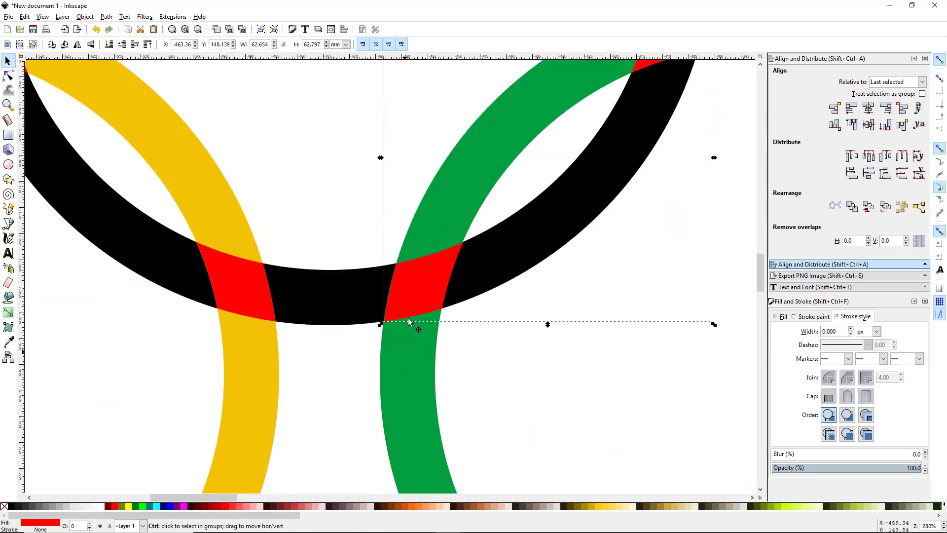
left_click_drag(418, 298, 416, 298)
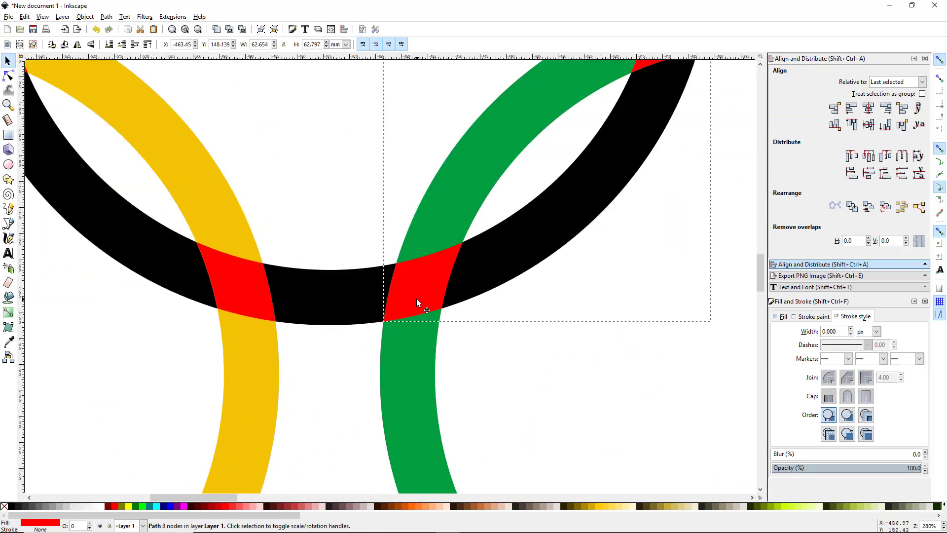
scroll(416, 299, "up", 3)
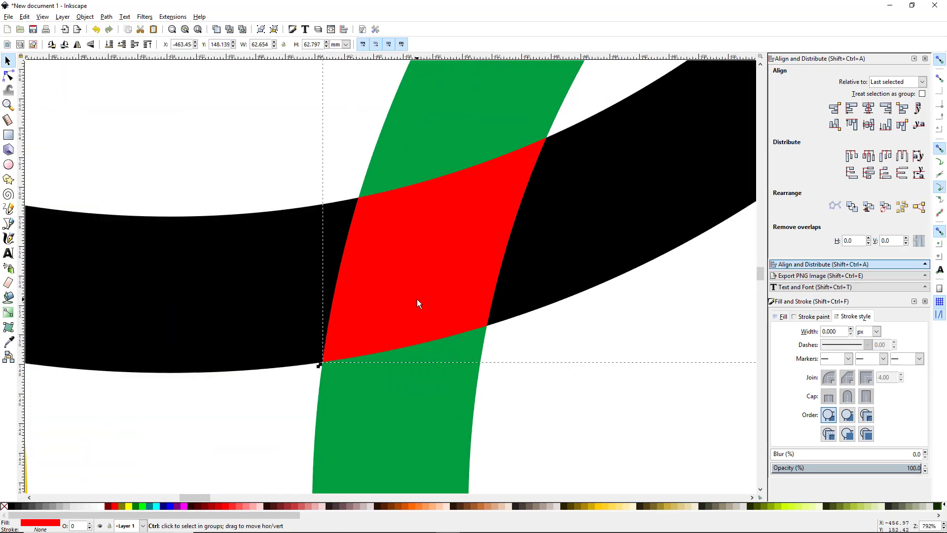
scroll(416, 299, "down", 7)
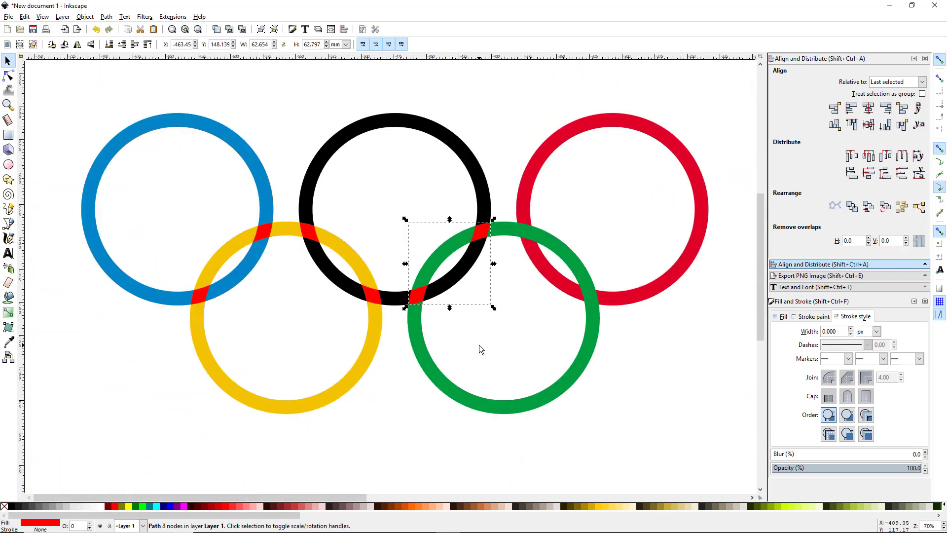
- Duplicate the red overlap shape again, flip it horizontally and align it exactly over the crossings of the green and red rings
key("ctrl")
key("h")
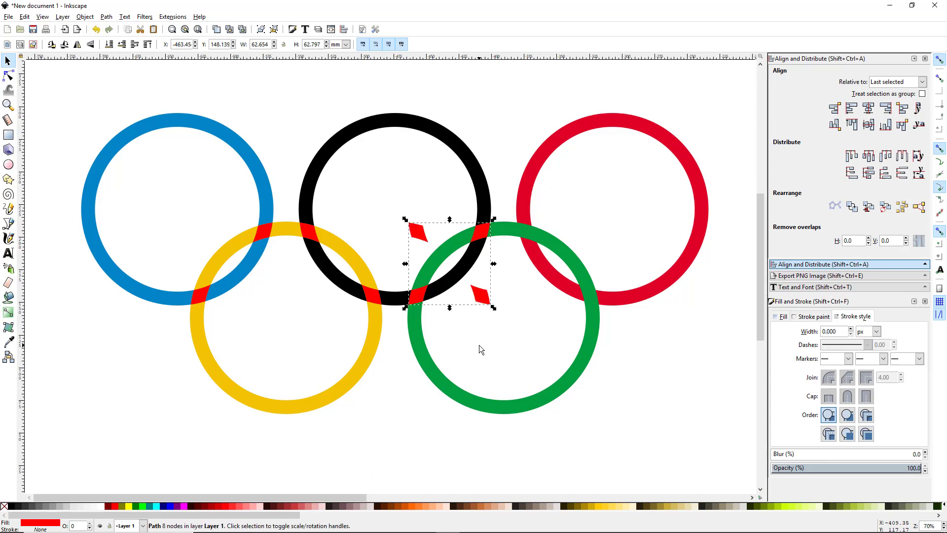
key("ctrl")
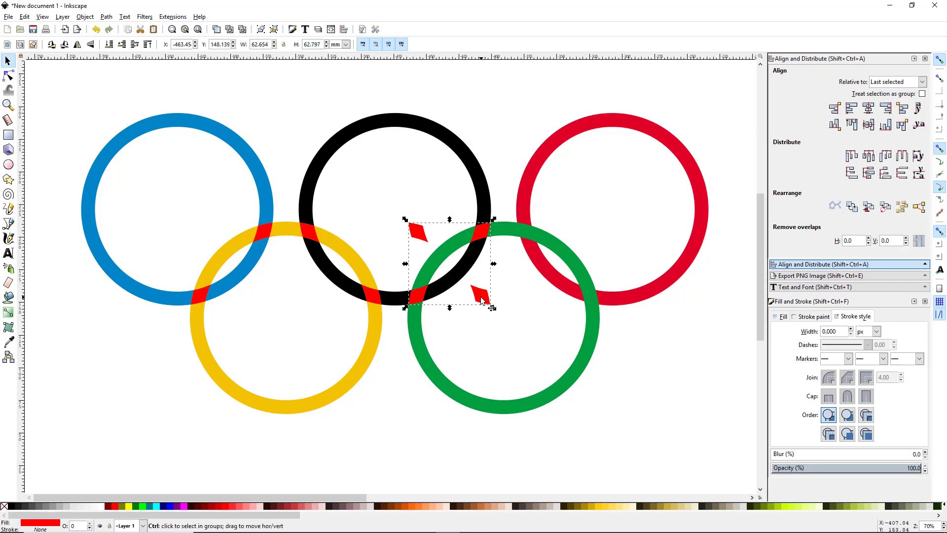
left_click_drag(489, 299, 575, 285)
scroll(593, 299, "up", 5)
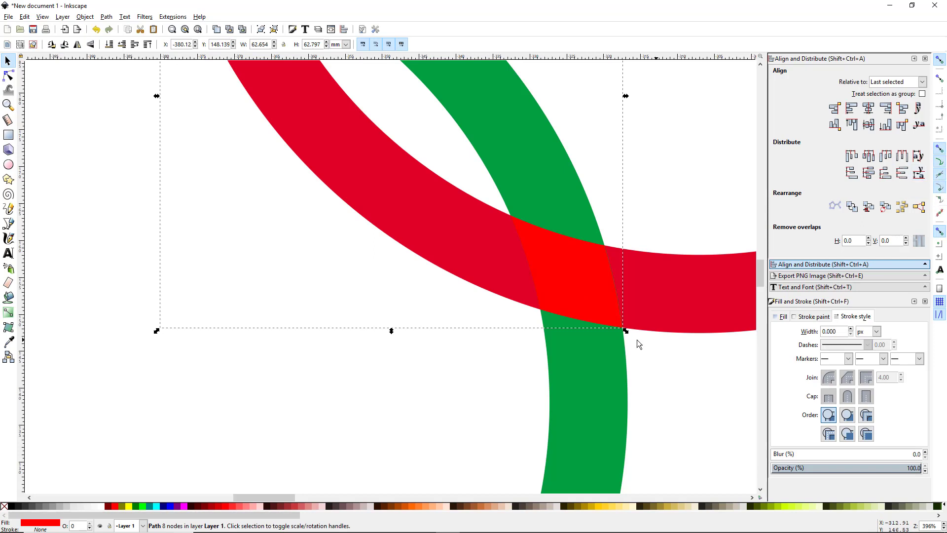
left_click_drag(586, 297, 589, 297)
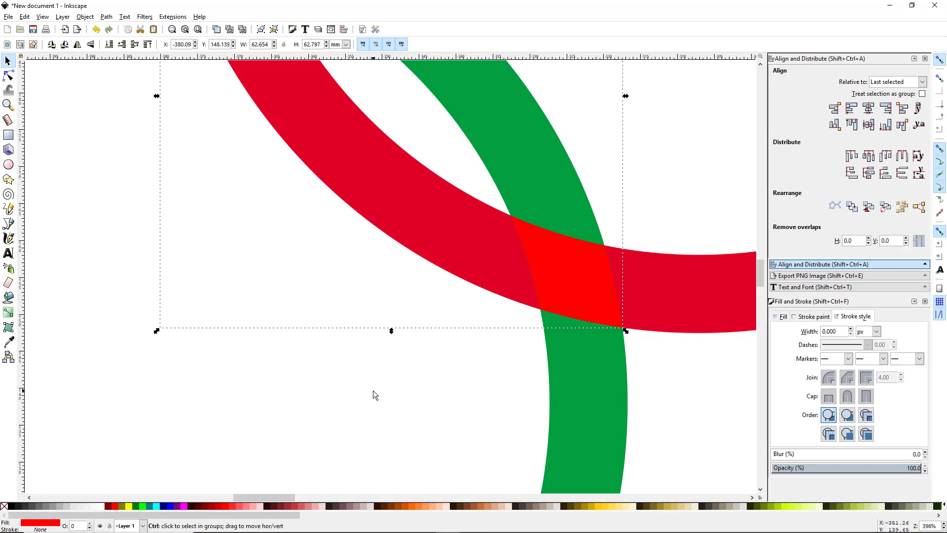
scroll(373, 390, "down", 5)
scroll(373, 389, "down", 1)
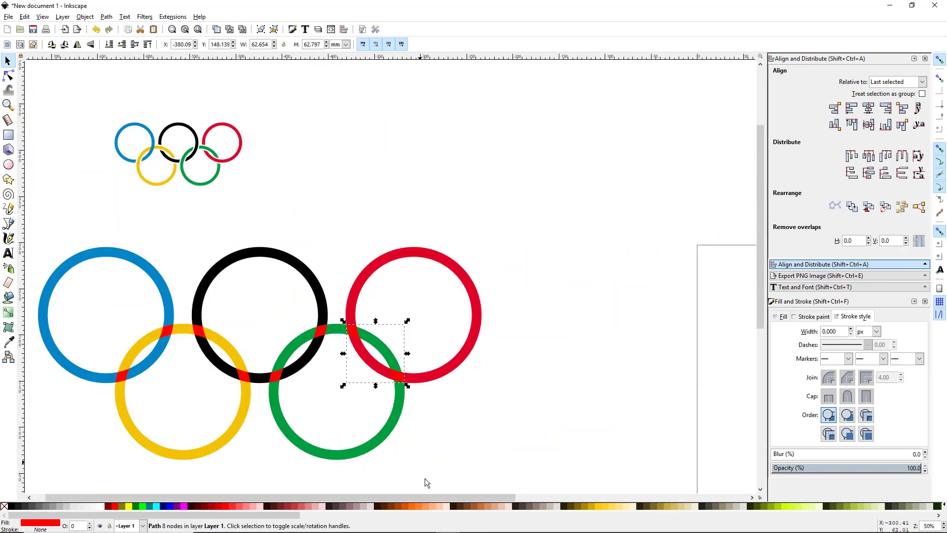
left_click_drag(442, 498, 433, 499)
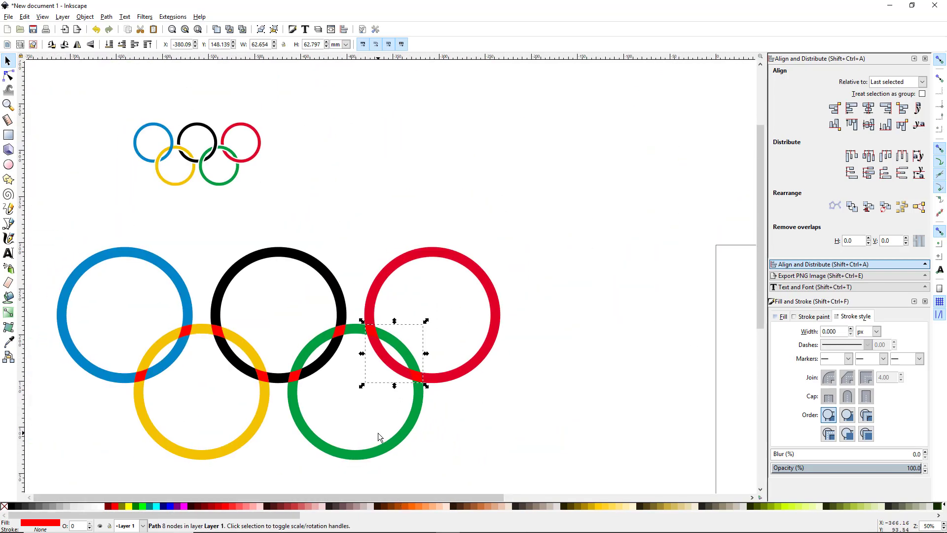
mouse_move(220, 412)
left_mouse_down()
mouse_move(294, 339)
mouse_move(328, 334)
left_mouse_up()
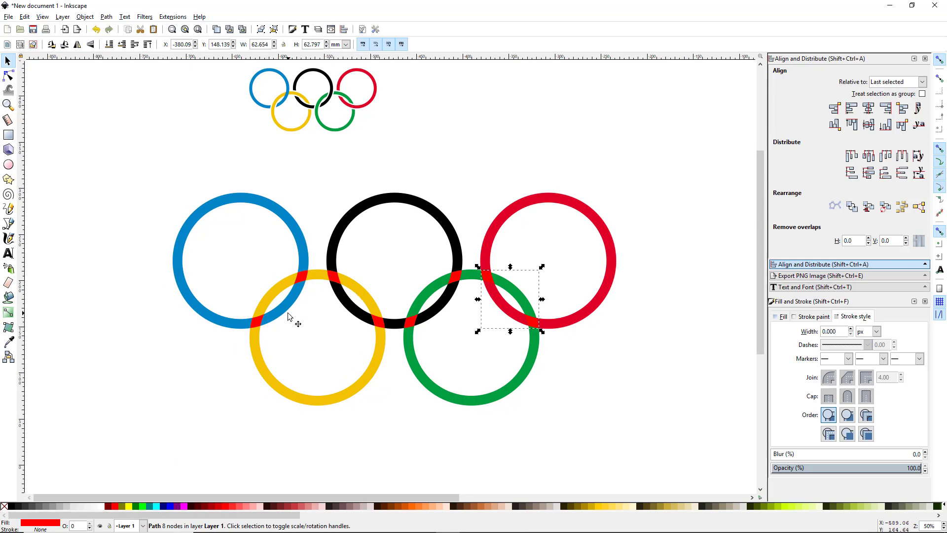
scroll(288, 317, "up", 1, "ctrl")
scroll(287, 312, "up", 3, "ctrl")
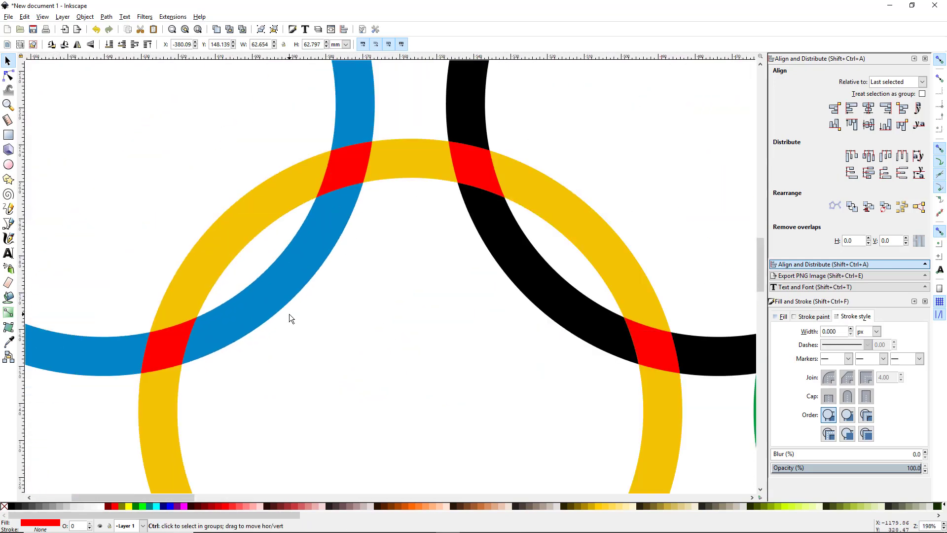
- Break apart the four red overlap shapes into separate pieces, check individual pieces at the crossings, and clear the selection
scroll(289, 313, "down", 3, "ctrl")
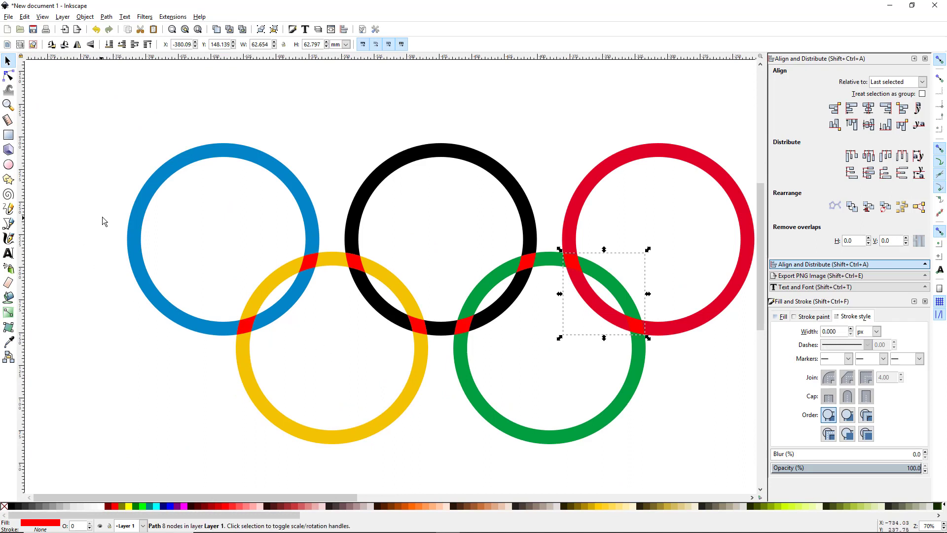
left_click_drag(102, 215, 732, 359)
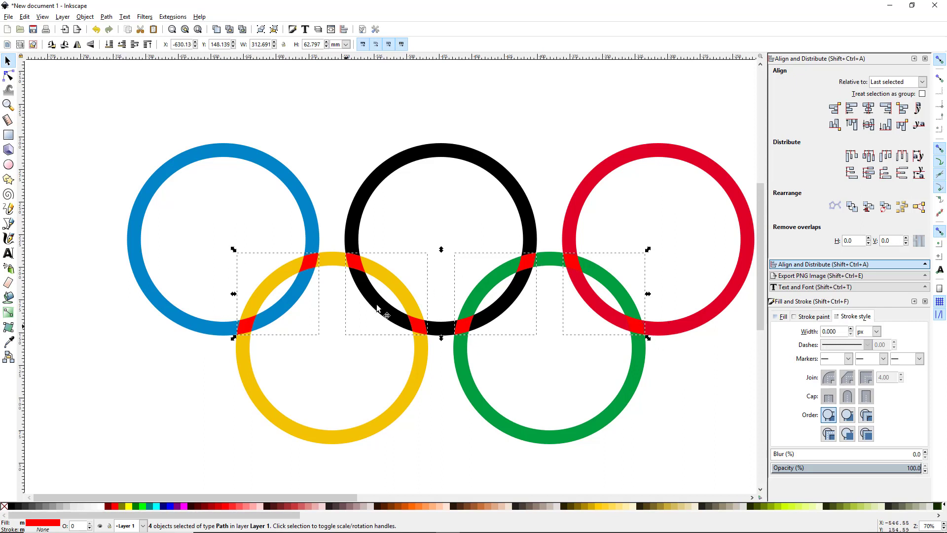
left_click(112, 17)
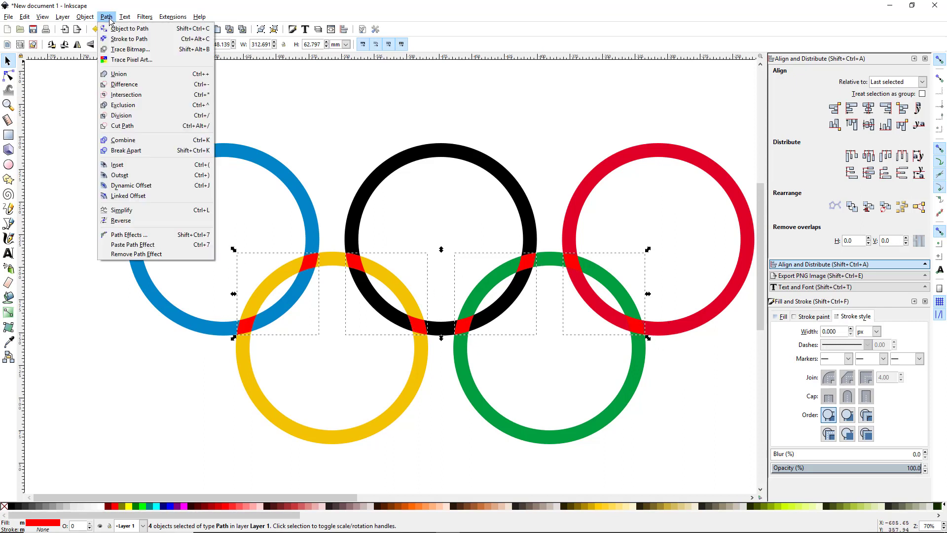
left_click(146, 148)
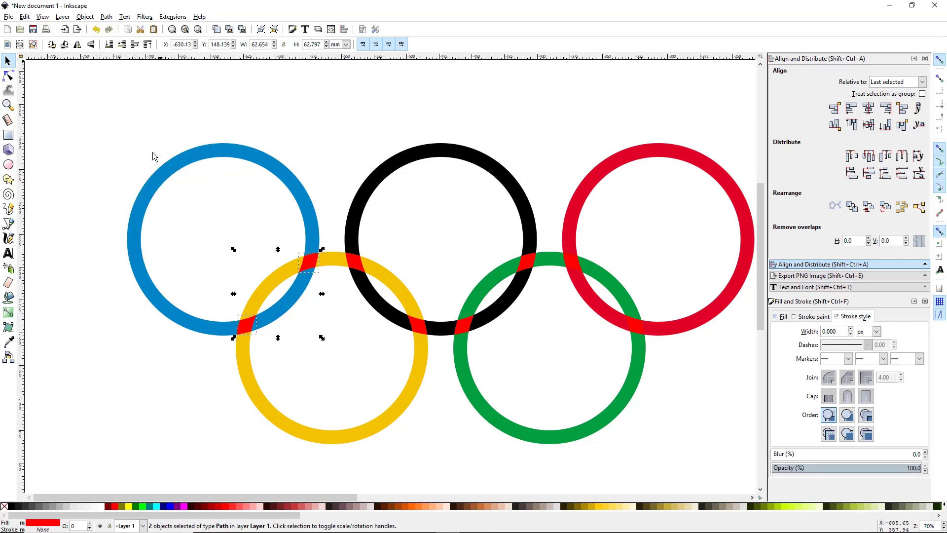
left_click(356, 262)
left_click(464, 332)
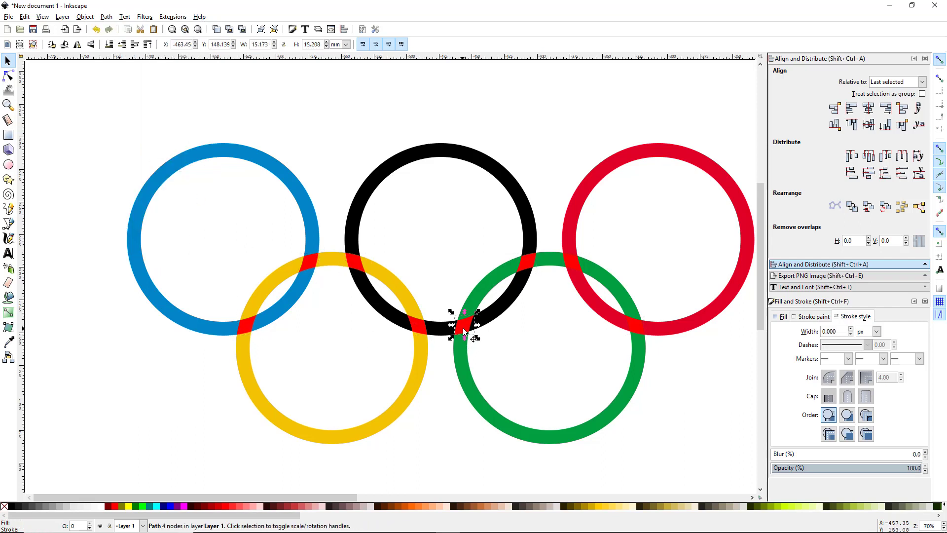
left_click(532, 266)
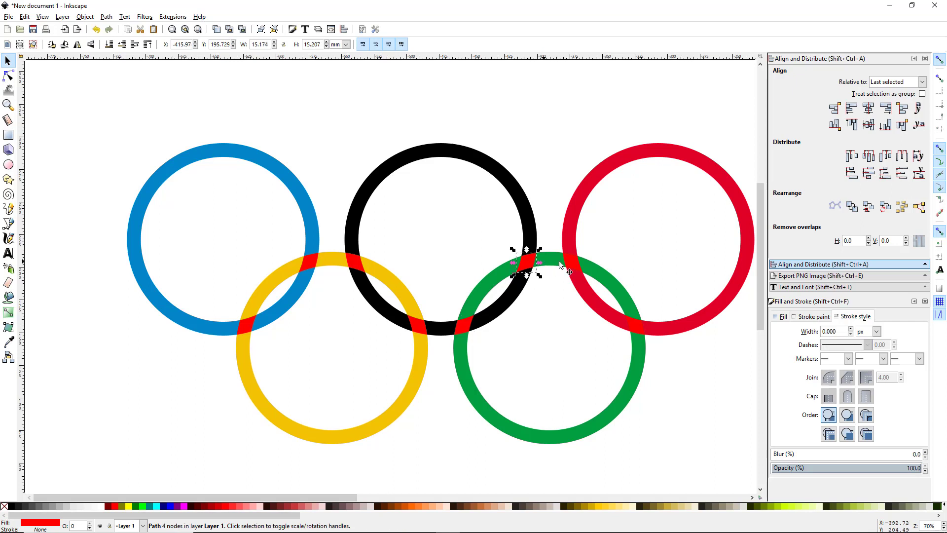
left_click(638, 327)
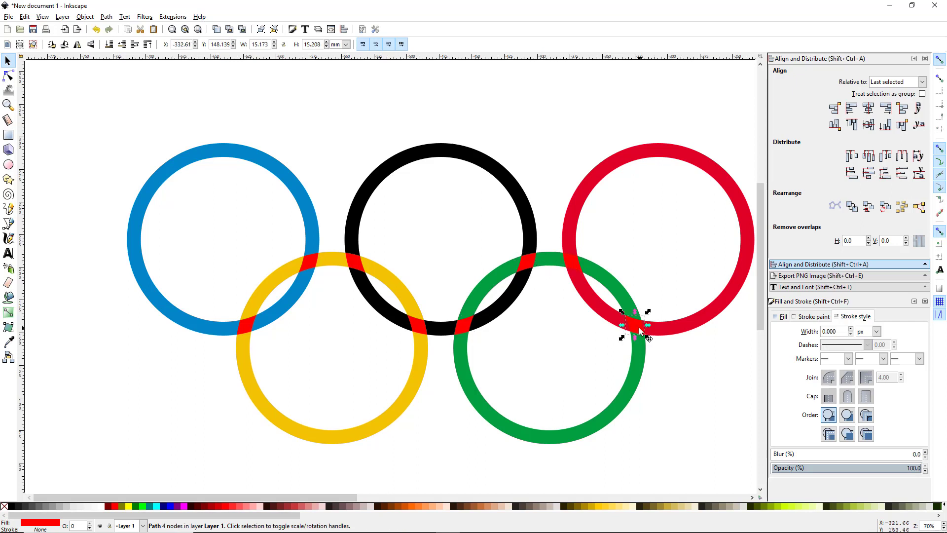
left_click(129, 402)
- Cut the lower red piece at the blue-yellow crossing out of the blue ring with Difference and deselect the ring
scroll(150, 405, "up", 2)
scroll(151, 406, "up", 5)
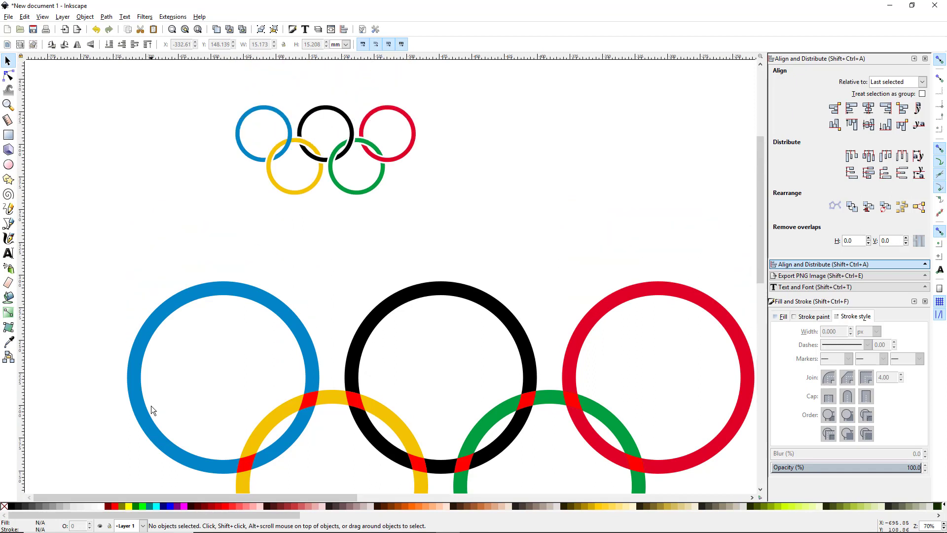
scroll(320, 313, "down", 5)
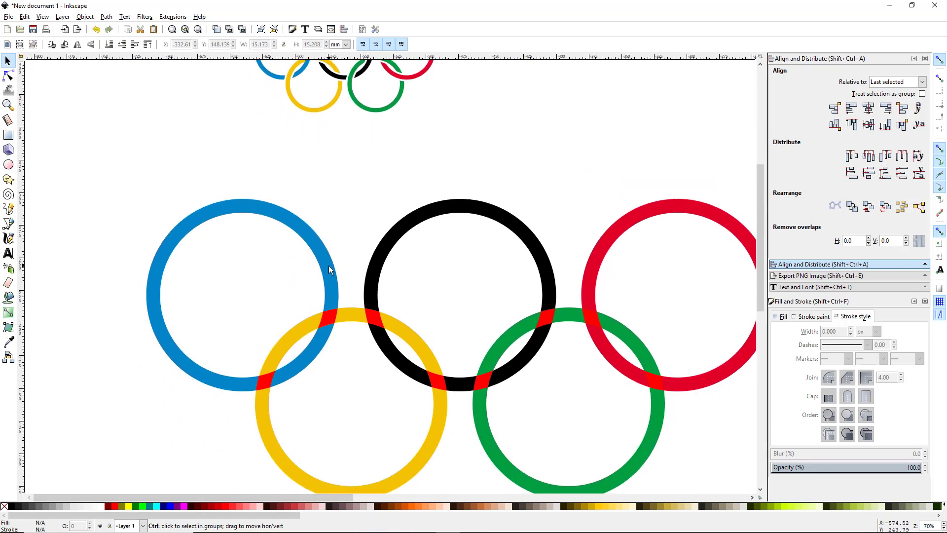
scroll(329, 265, "down", 1, "ctrl")
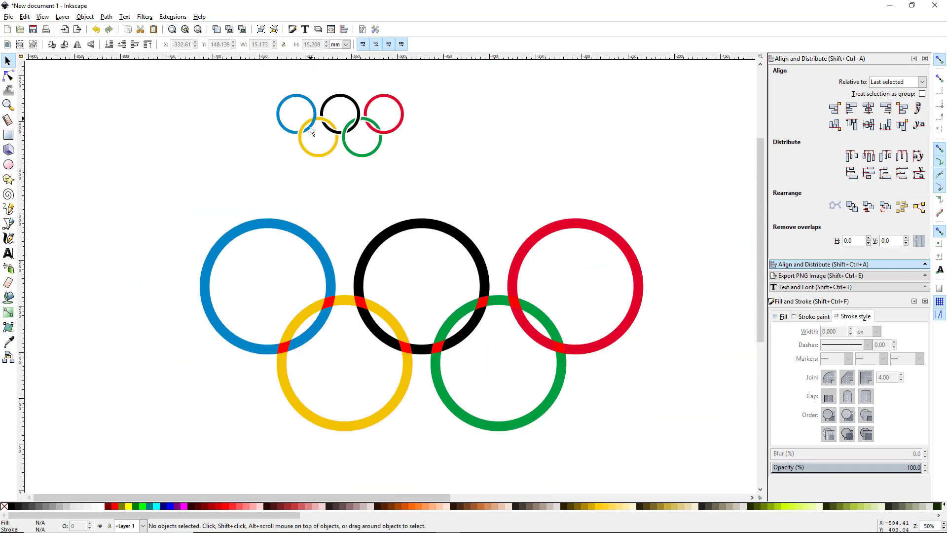
left_click(284, 348)
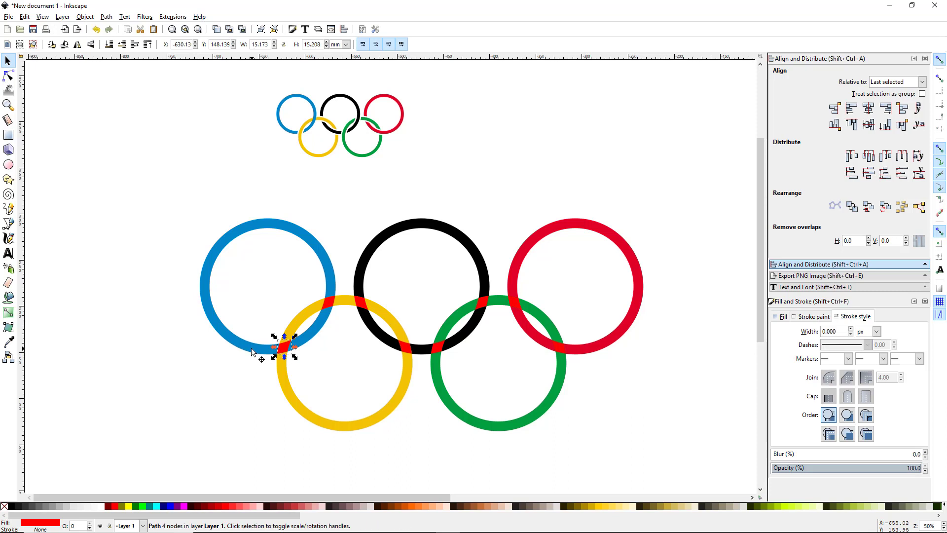
key("shift")
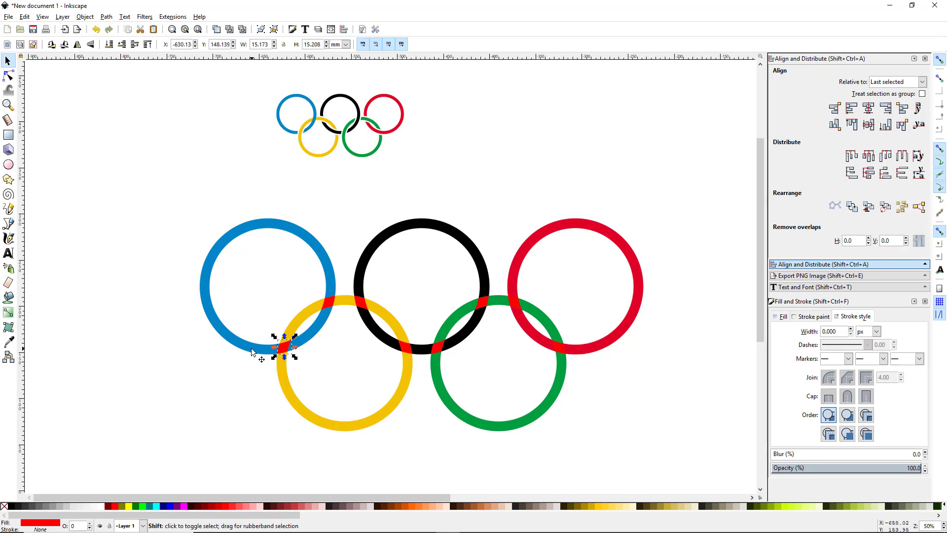
left_click(251, 347, "shift")
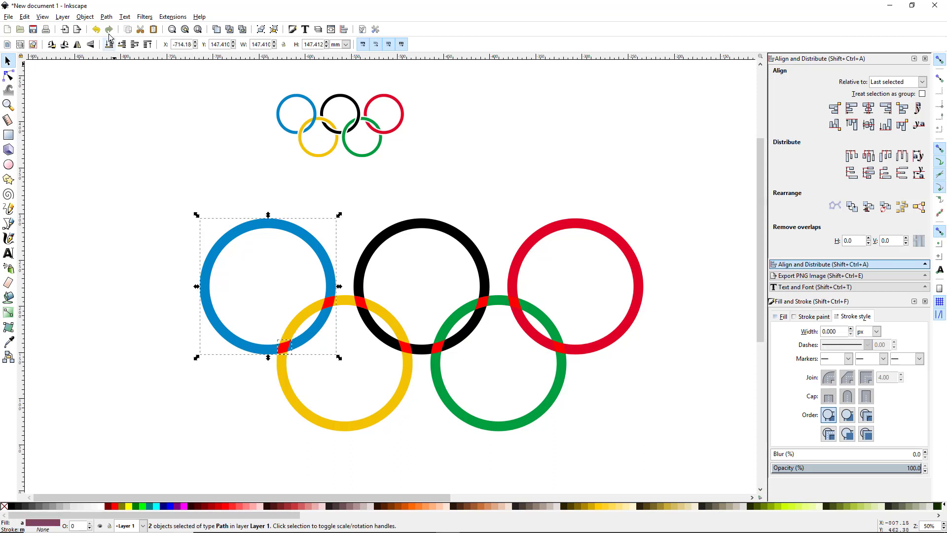
left_click(106, 16)
left_click(145, 86)
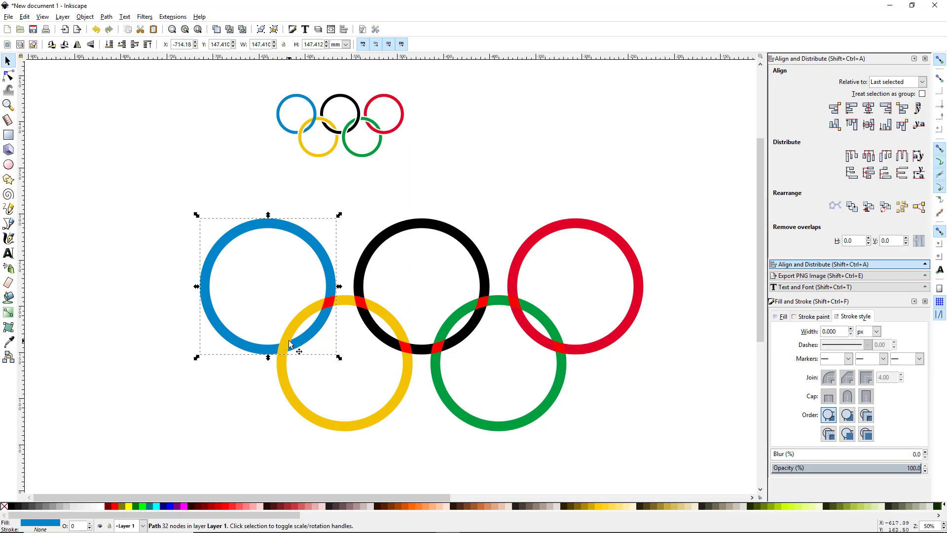
scroll(288, 342, "up", 6, "ctrl")
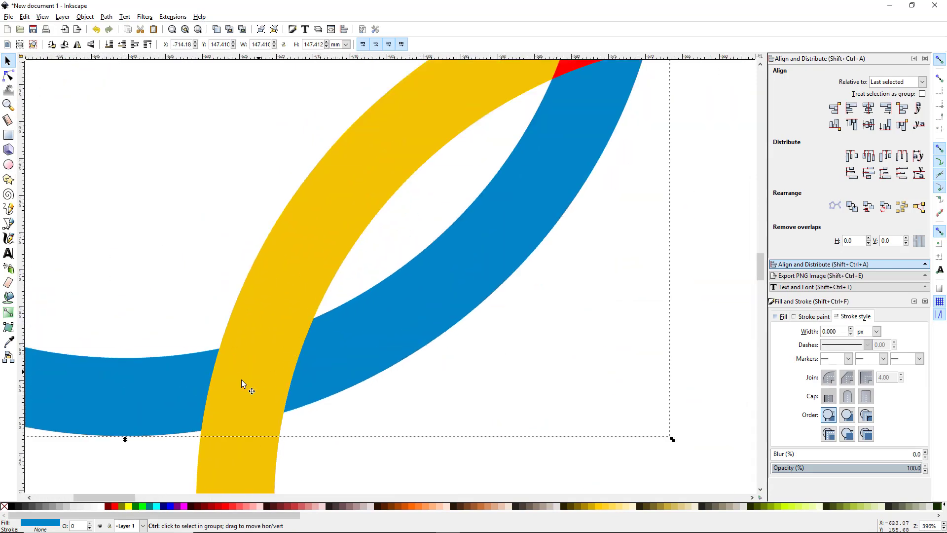
scroll(344, 358, "down", 5, "ctrl")
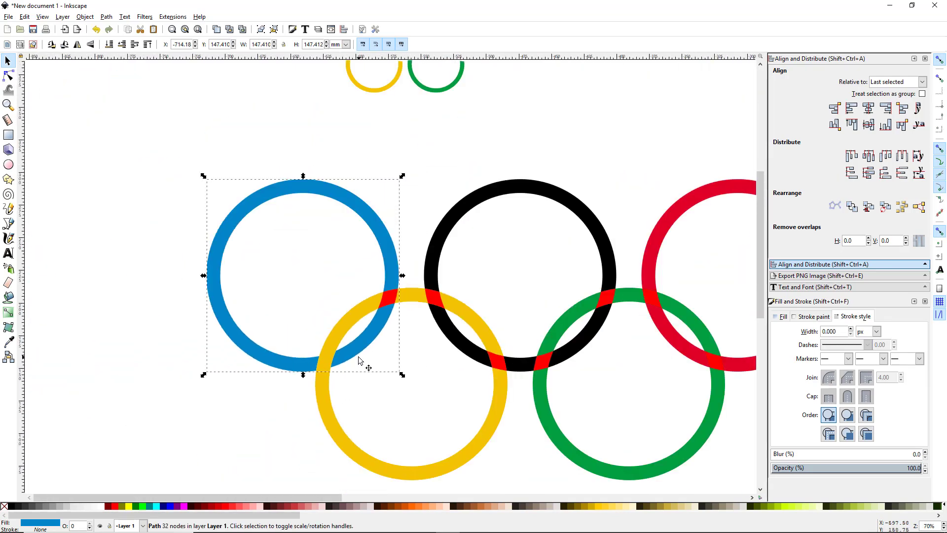
scroll(430, 191, "down", 1, "ctrl")
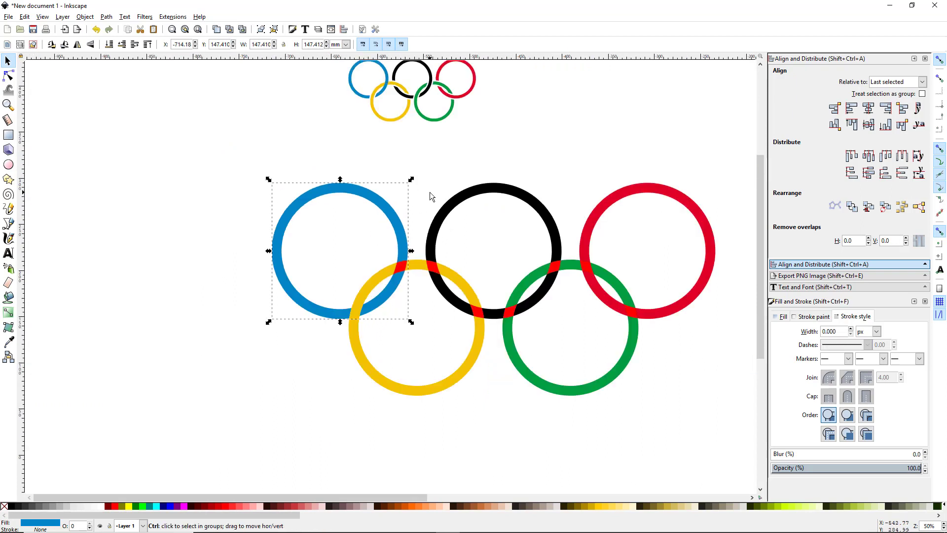
left_click_drag(431, 191, 374, 246)
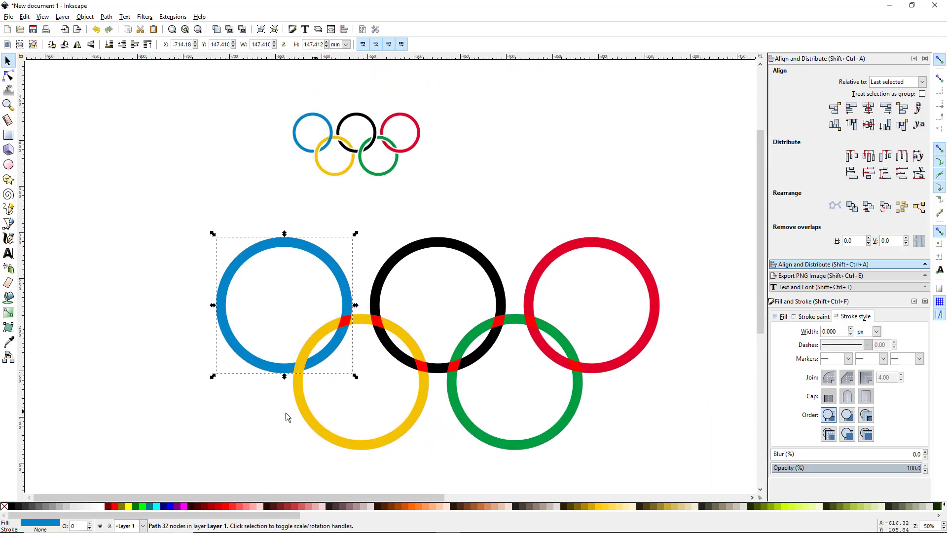
left_click(256, 414)
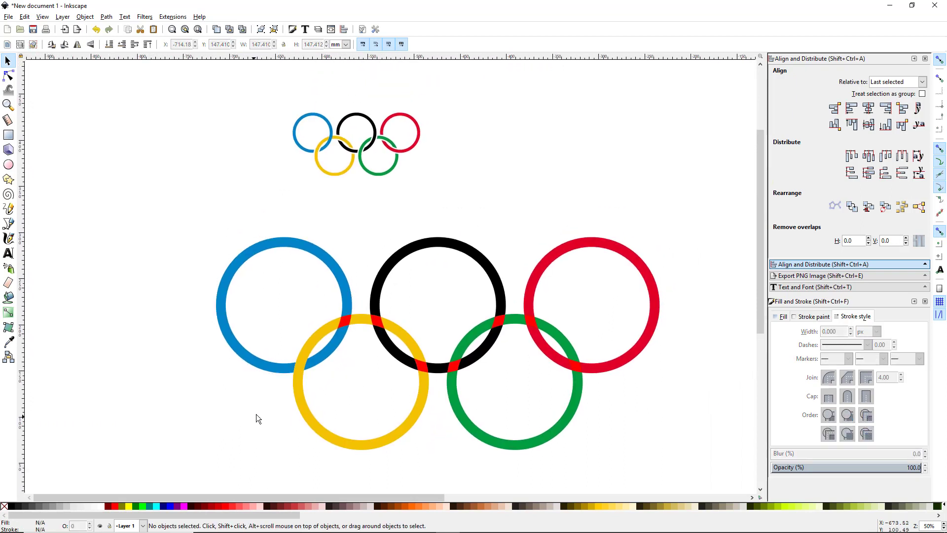
- Subtract the upper red piece at the blue-yellow crossing from the yellow ring using Difference, then clear the selection
left_click(345, 322)
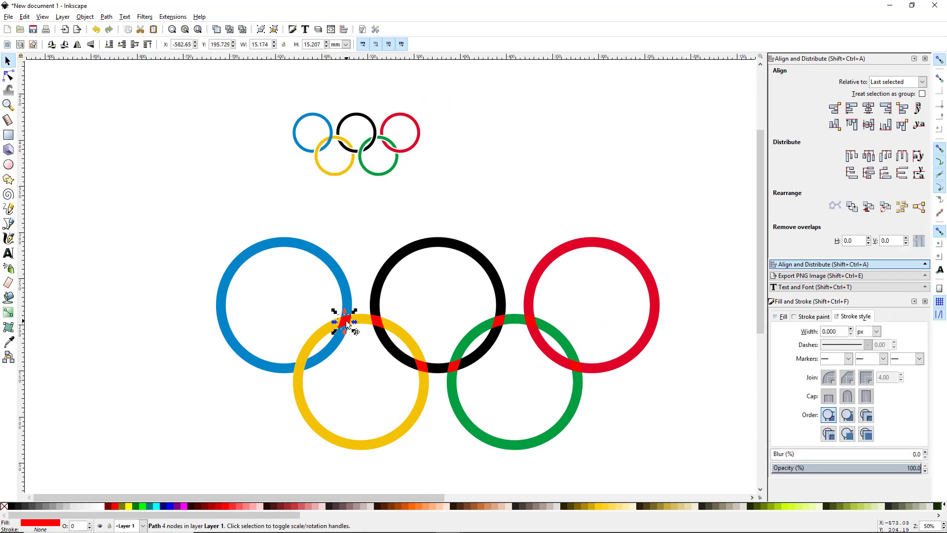
left_click(306, 418, "shift")
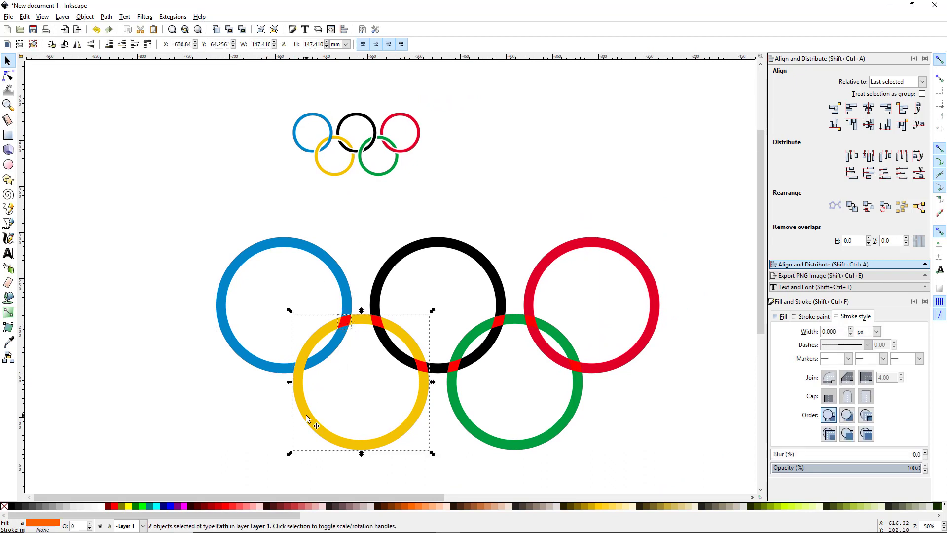
left_click(107, 17)
left_click(144, 86)
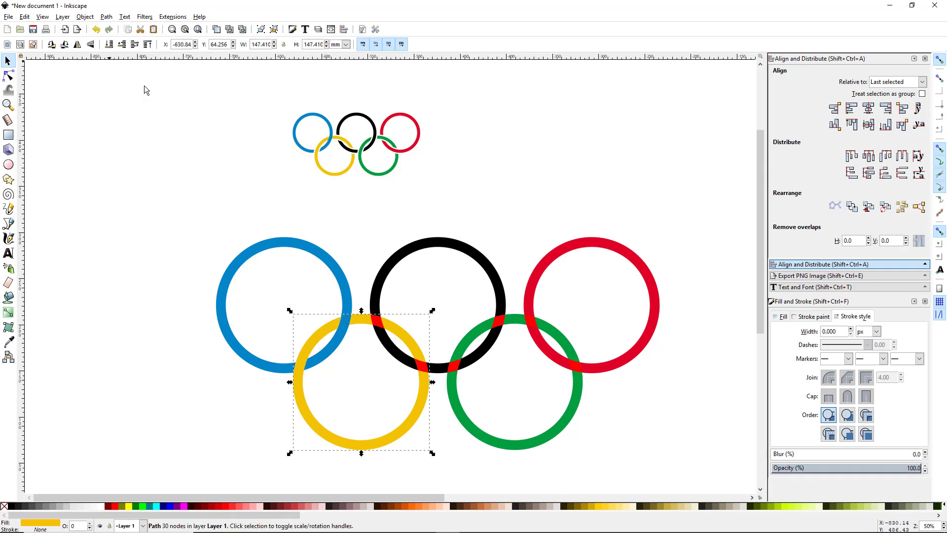
left_click(152, 347)
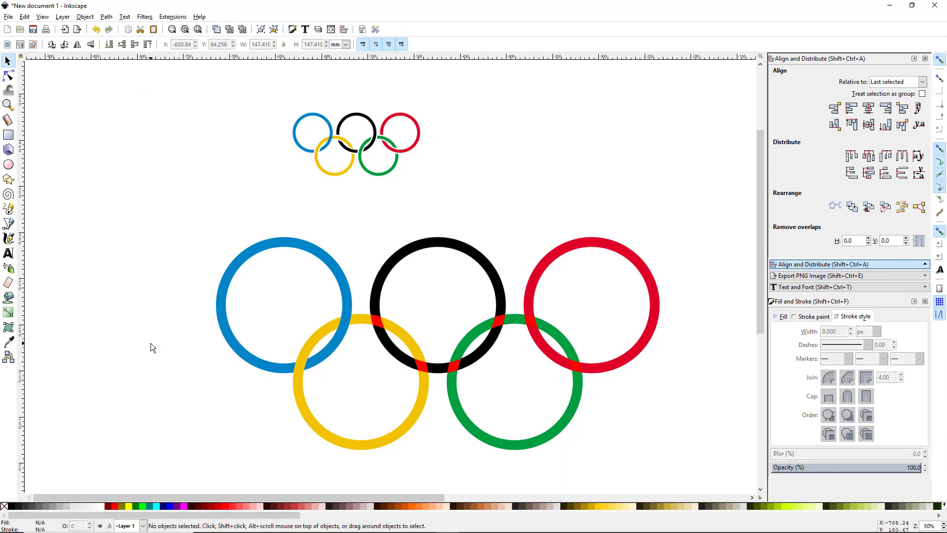
- Subtract the upper red piece at the yellow-black crossing from the black ring using Difference and deselect
left_click(379, 325)
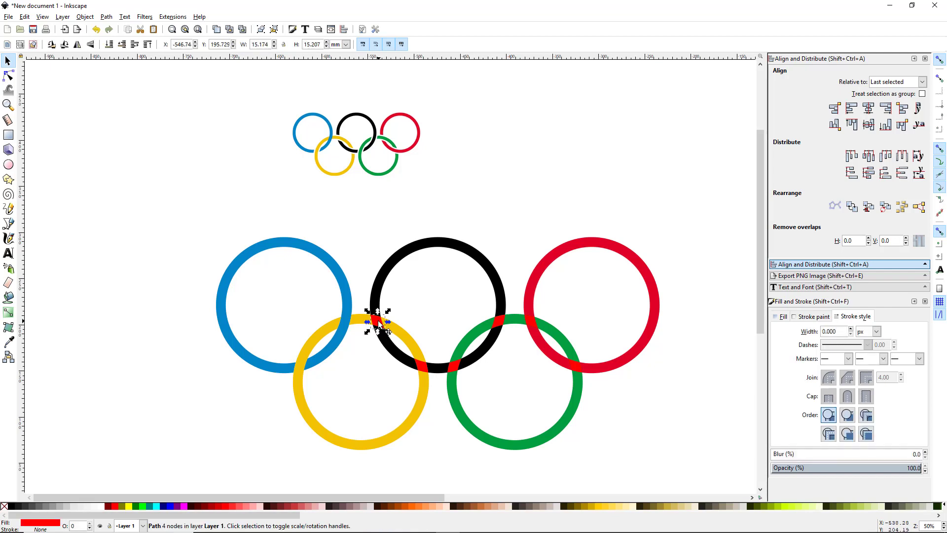
left_click(373, 312, "shift")
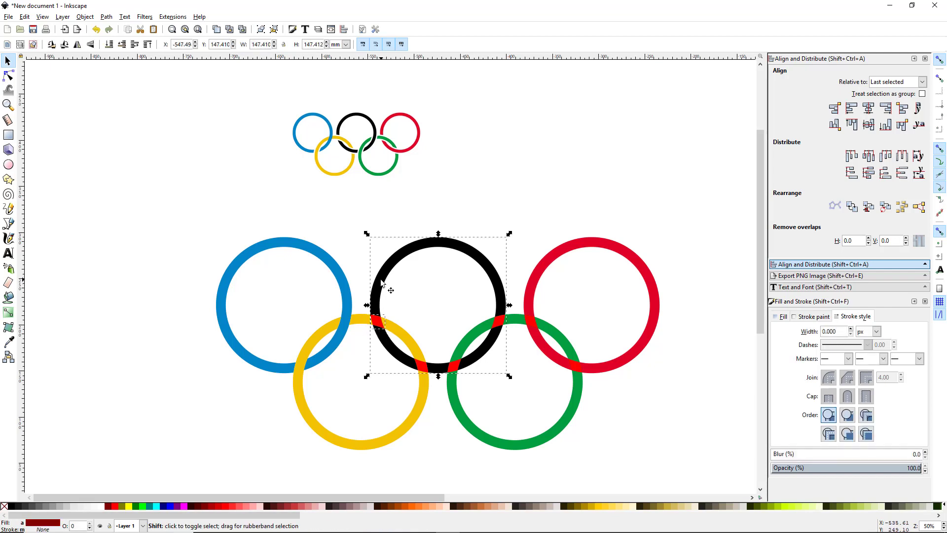
left_click(106, 16)
left_click(186, 93)
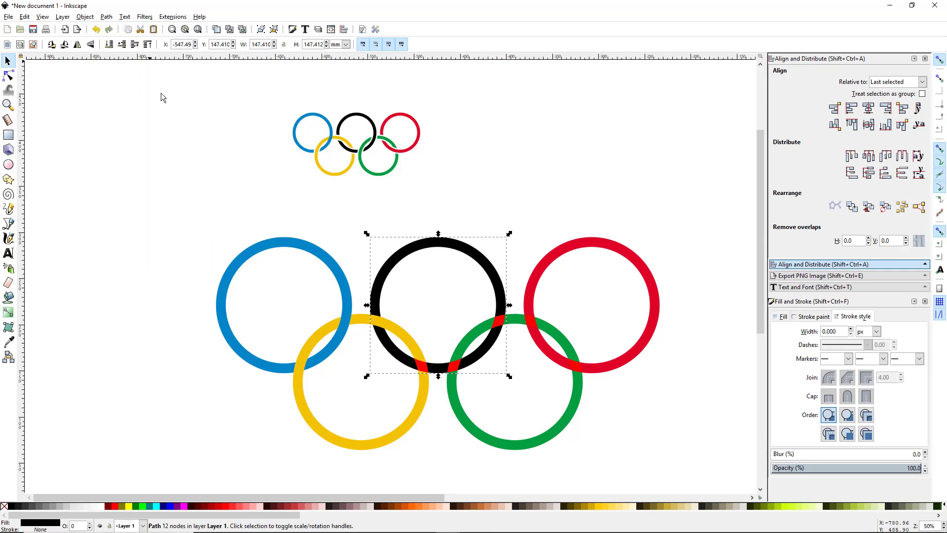
left_click(450, 447)
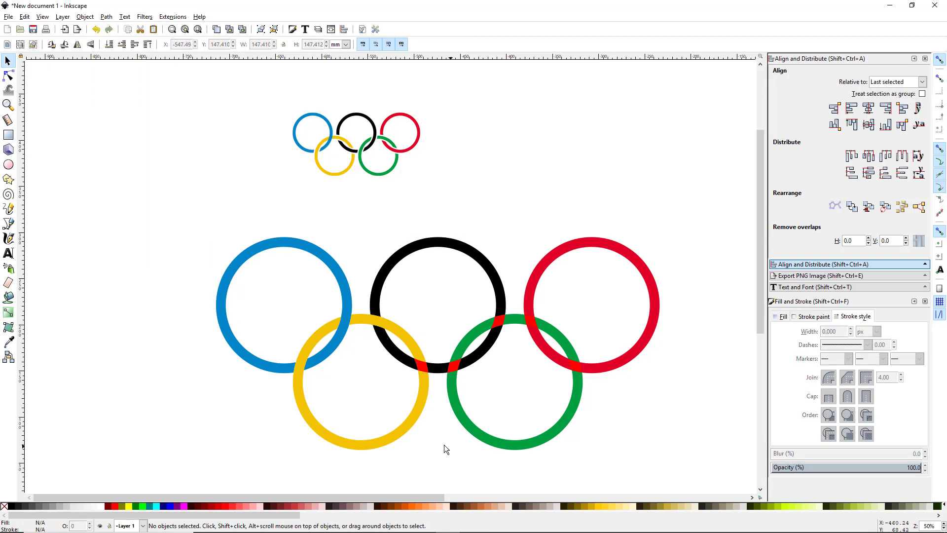
- Use Difference to cut the lower red piece at the yellow-black crossing out of the yellow ring and deselect
left_click(421, 366)
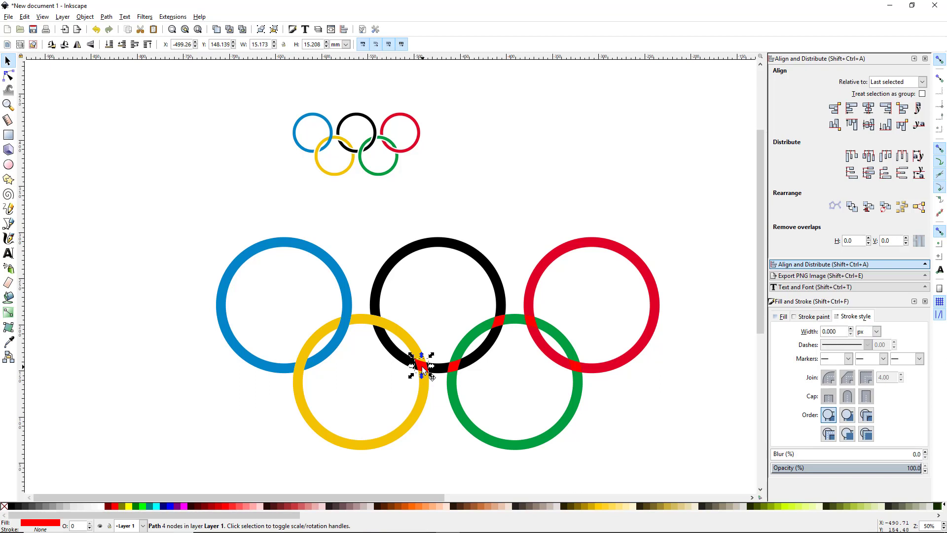
left_click(422, 403, "shift")
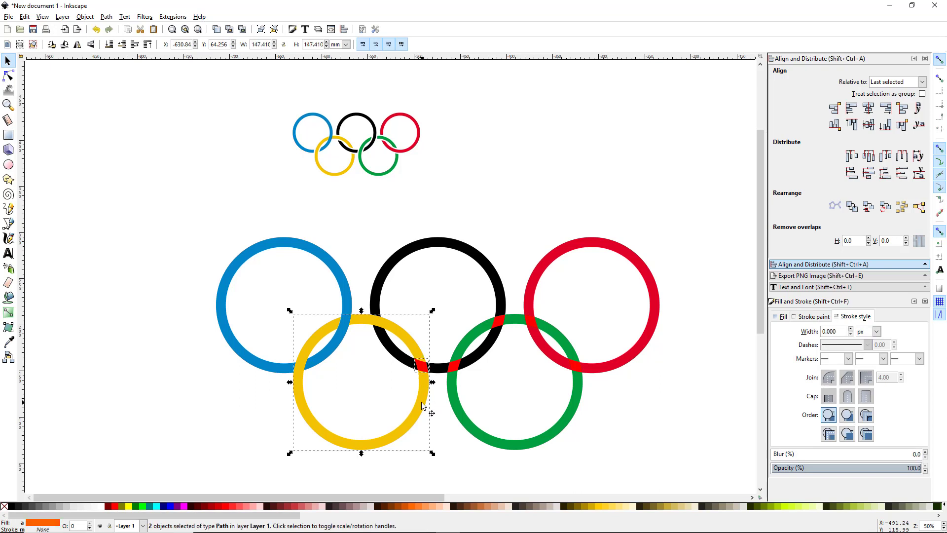
left_click(106, 16)
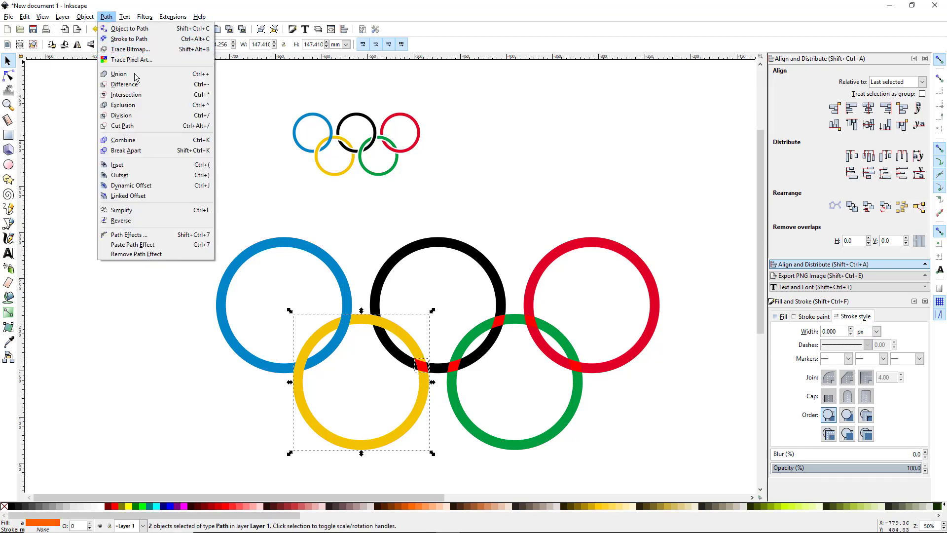
left_click(143, 84)
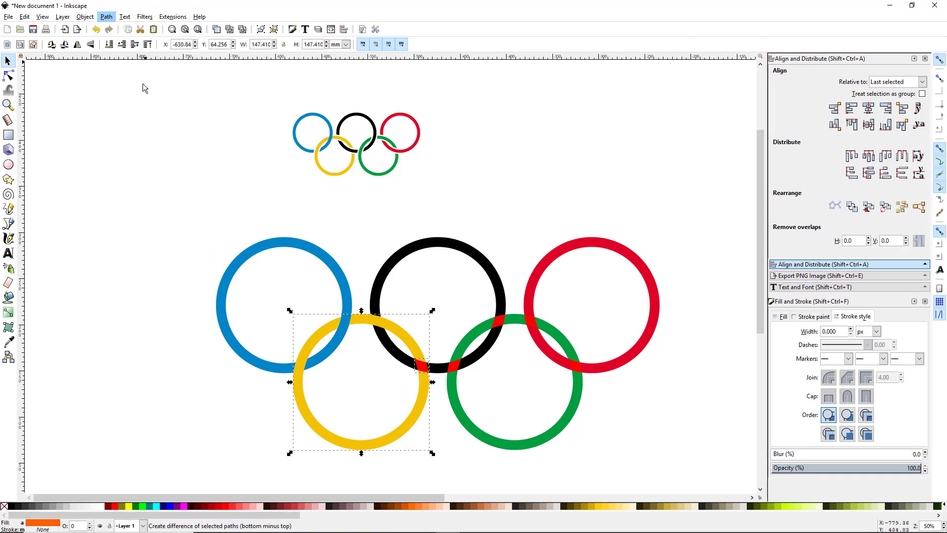
left_click(498, 187)
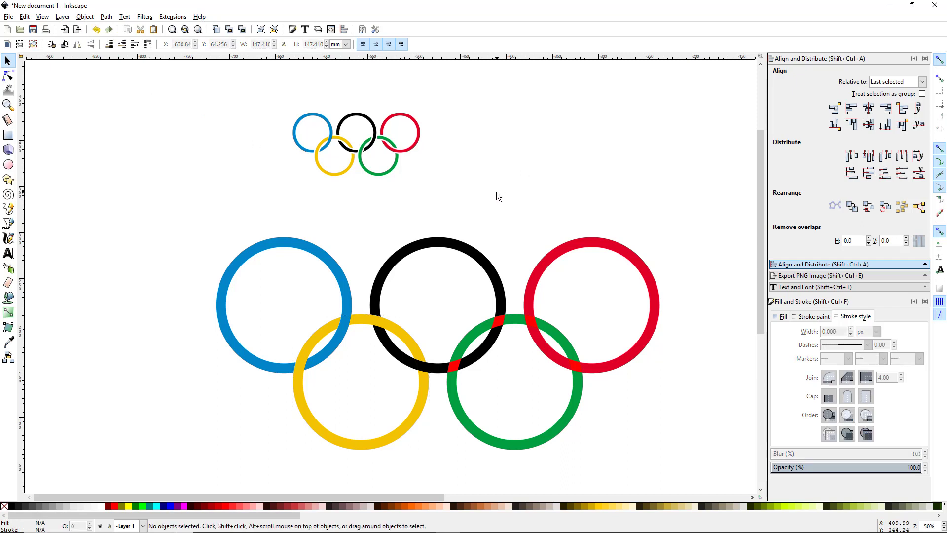
left_click(454, 365)
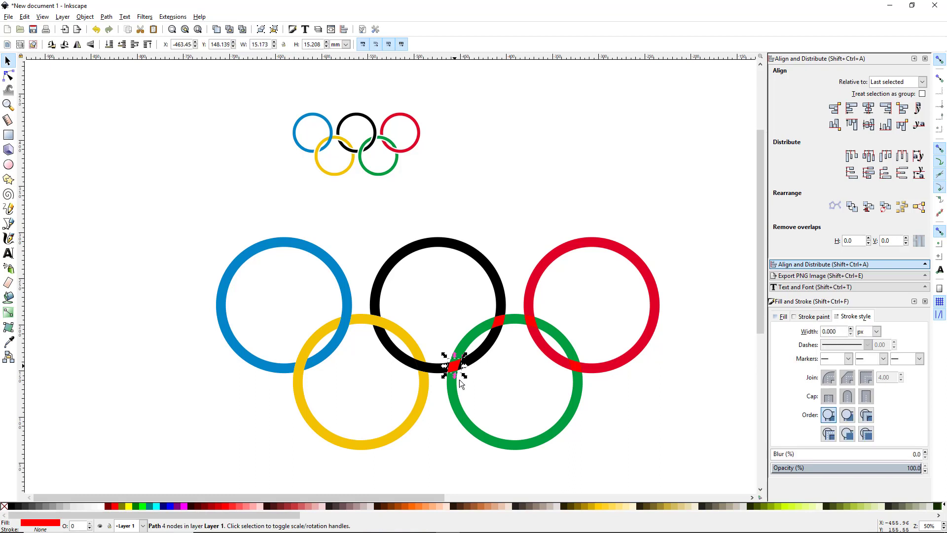
left_click(458, 412, "shift")
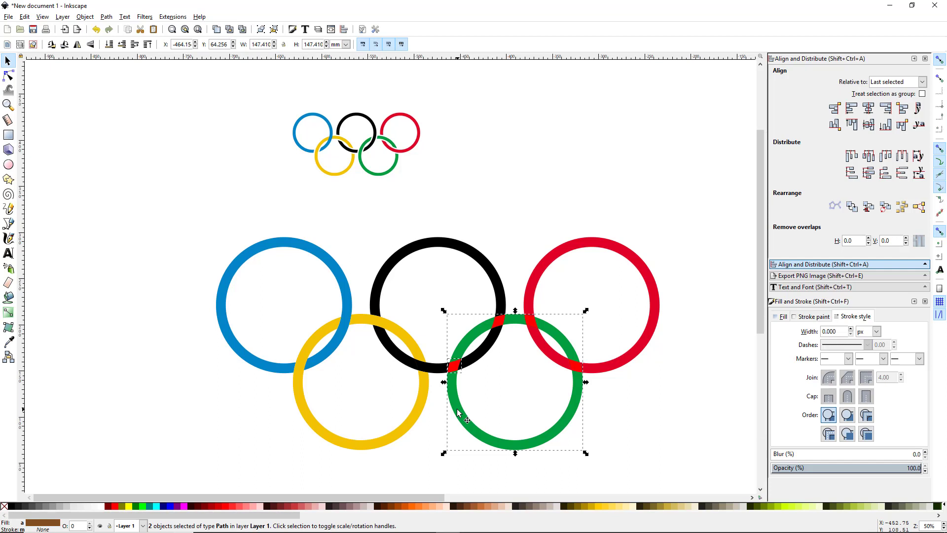
left_click(508, 182)
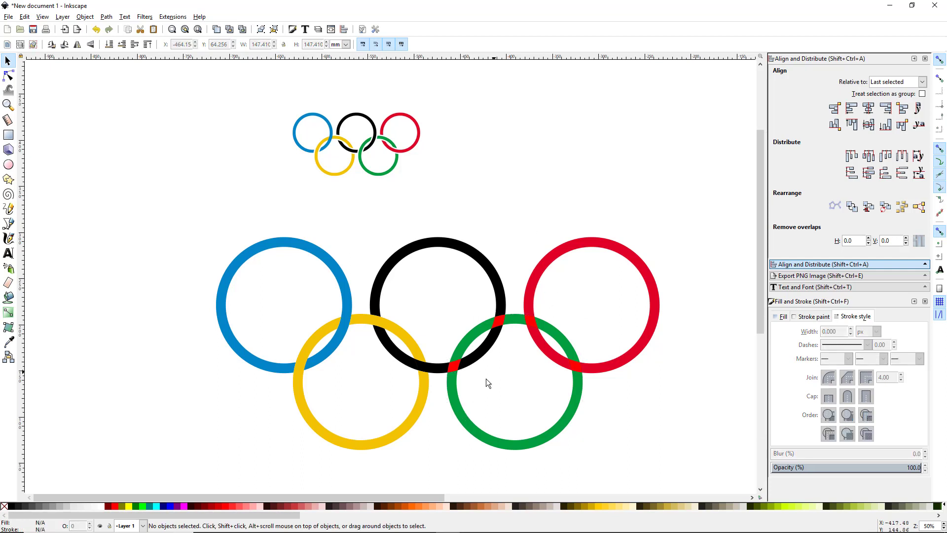
- Subtract the lower red piece at the black-green crossing from the black ring using Difference and deselect
left_click(455, 368, "shift")
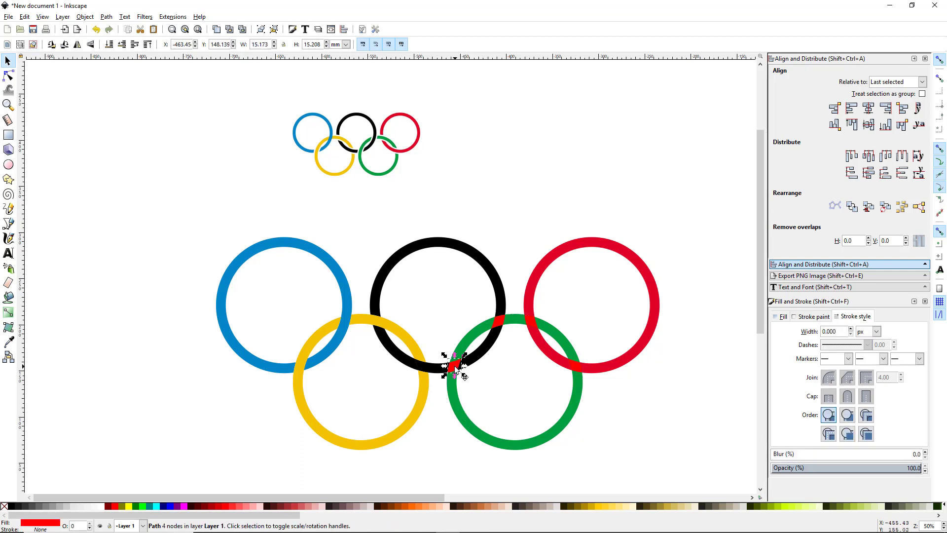
left_click(499, 301, "shift")
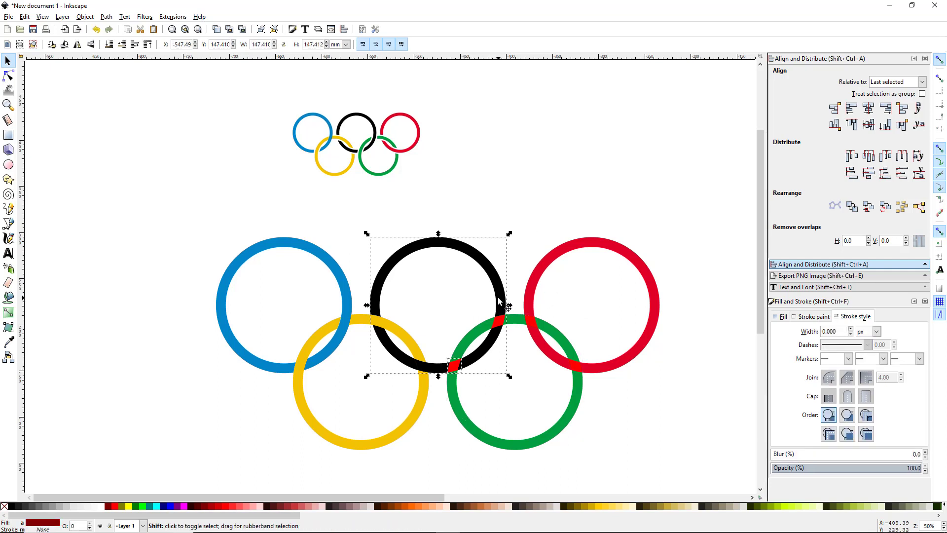
left_click(106, 17)
left_click(151, 88)
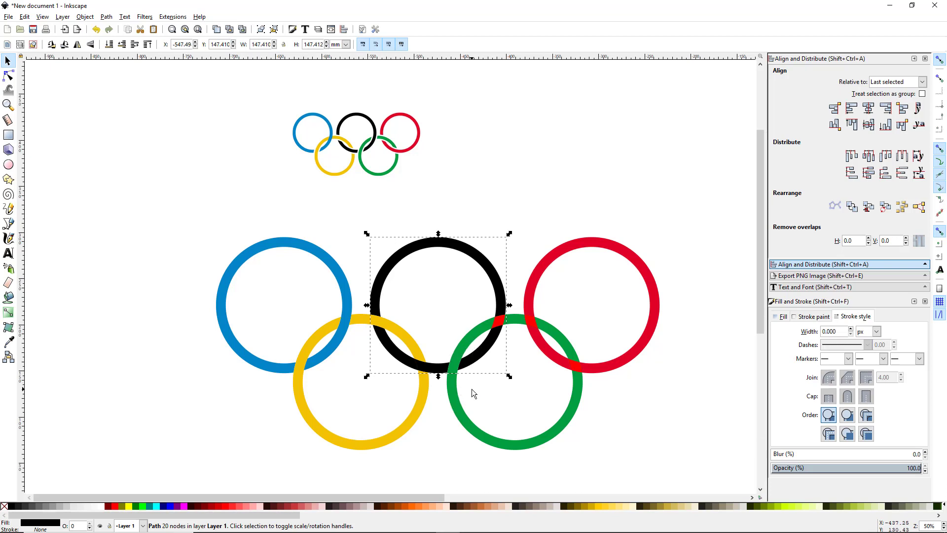
left_click(591, 88)
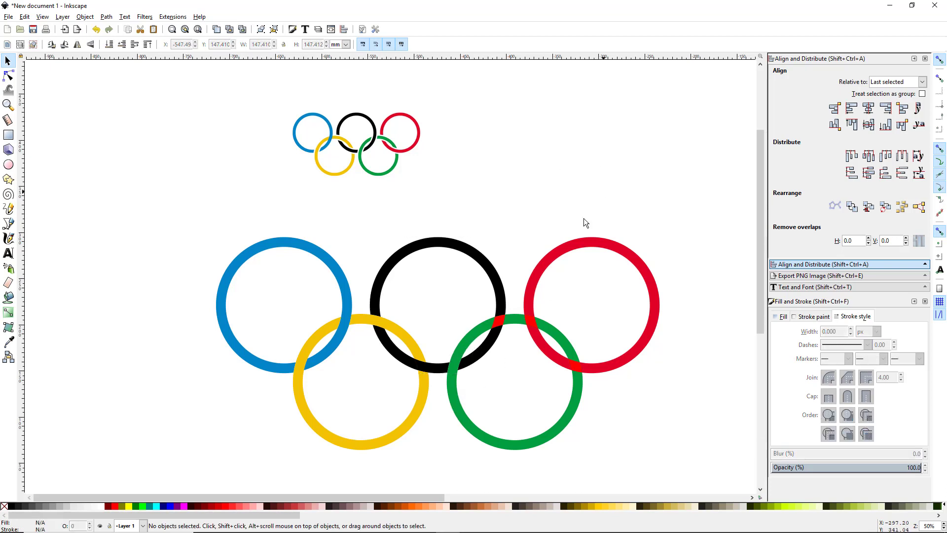
- Cut the upper red piece at the black-green crossing out of the green ring with Difference and clear the selection
left_click(501, 322)
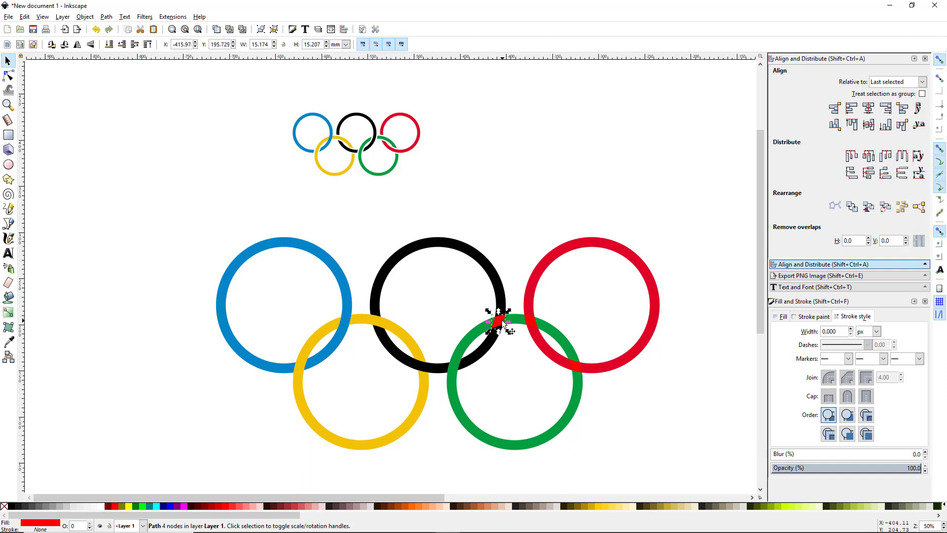
left_click(468, 339, "shift")
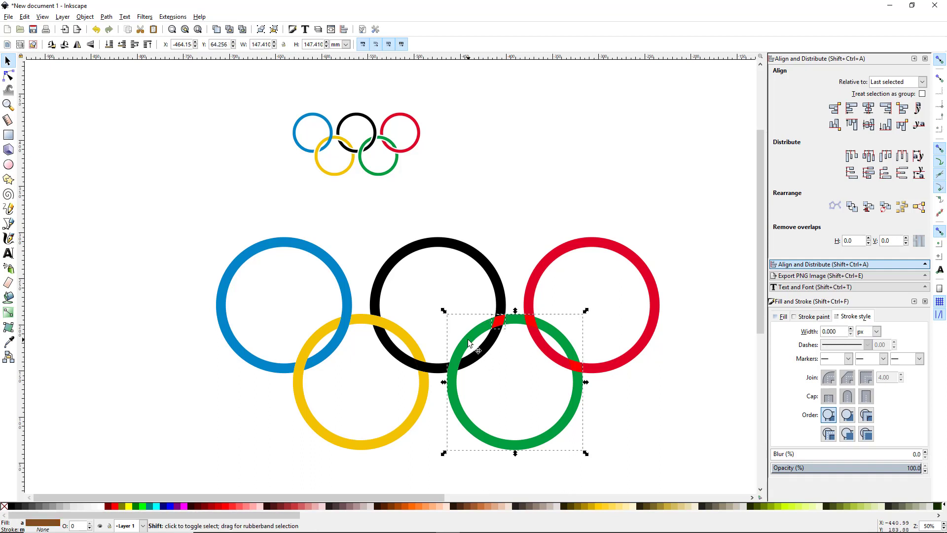
left_click(107, 17)
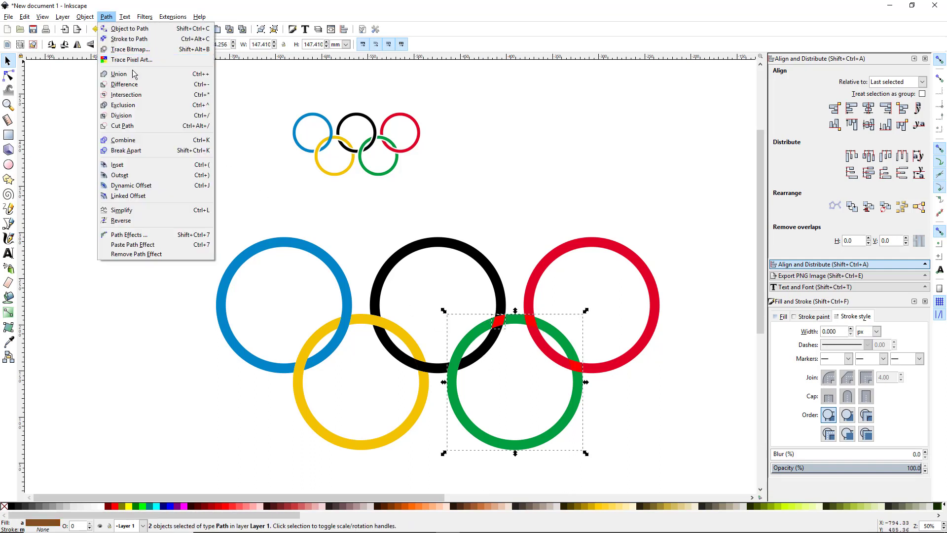
left_click(150, 87)
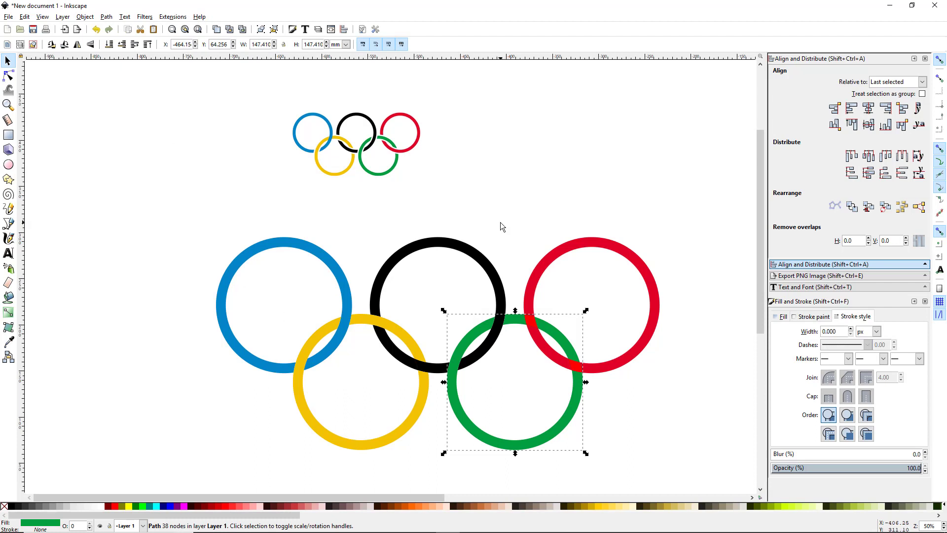
left_click(525, 222)
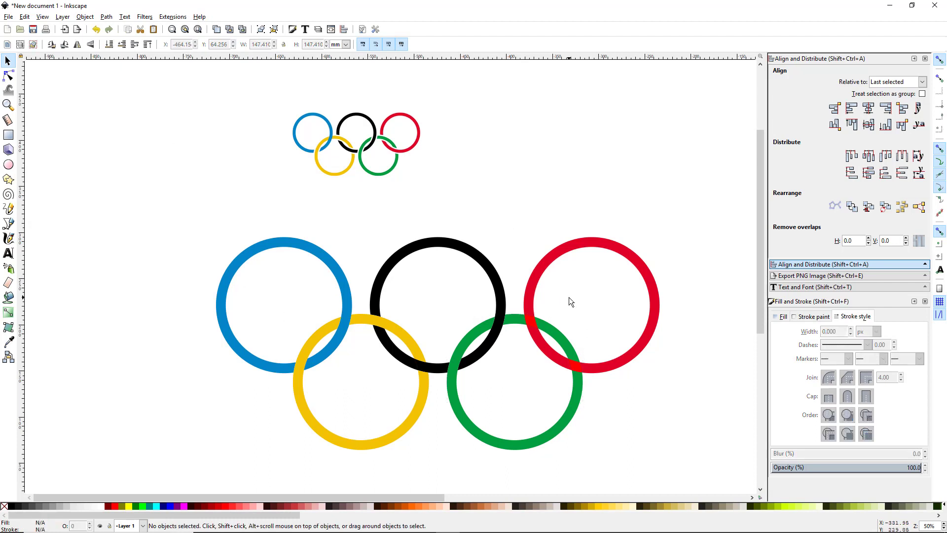
- Use Difference to subtract the upper overlap piece at the green-red crossing from the red ring, then deselect it
left_click(530, 321)
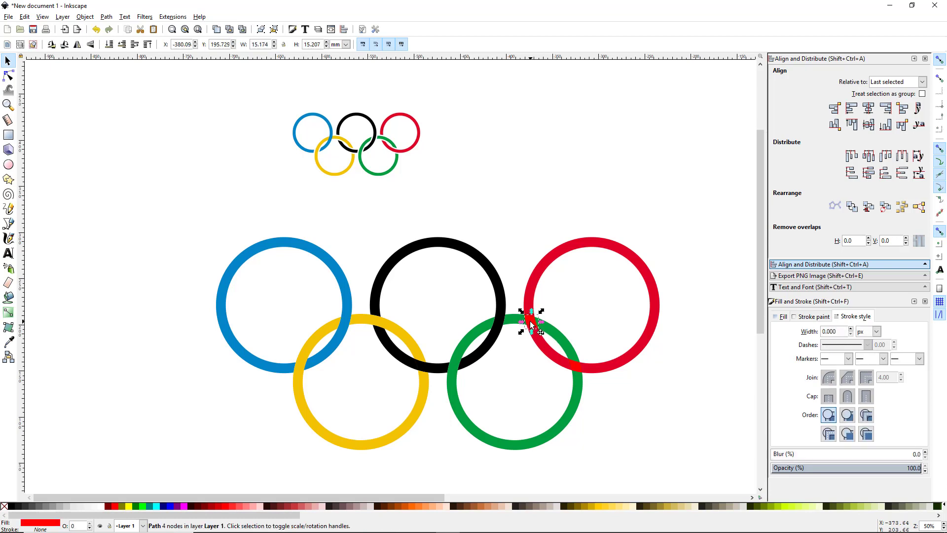
left_click(537, 280, "shift")
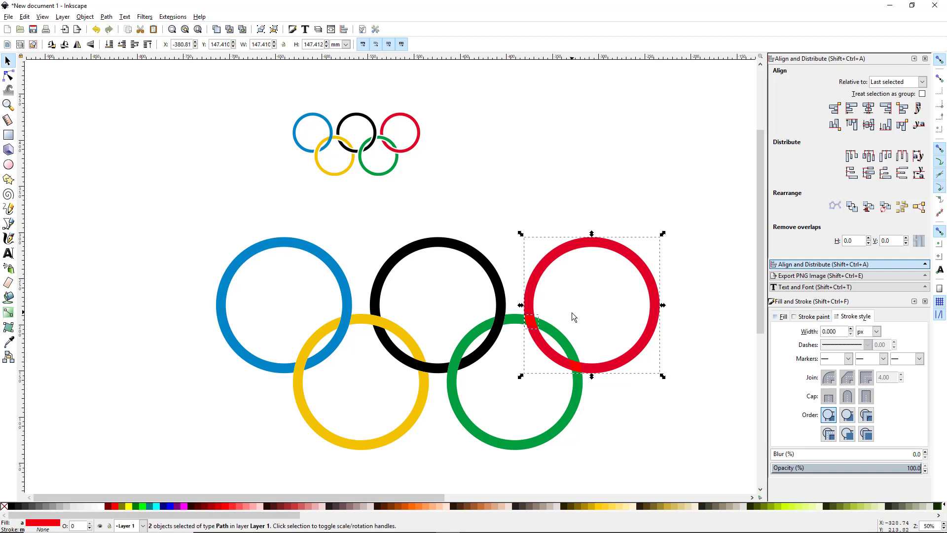
left_click(106, 16)
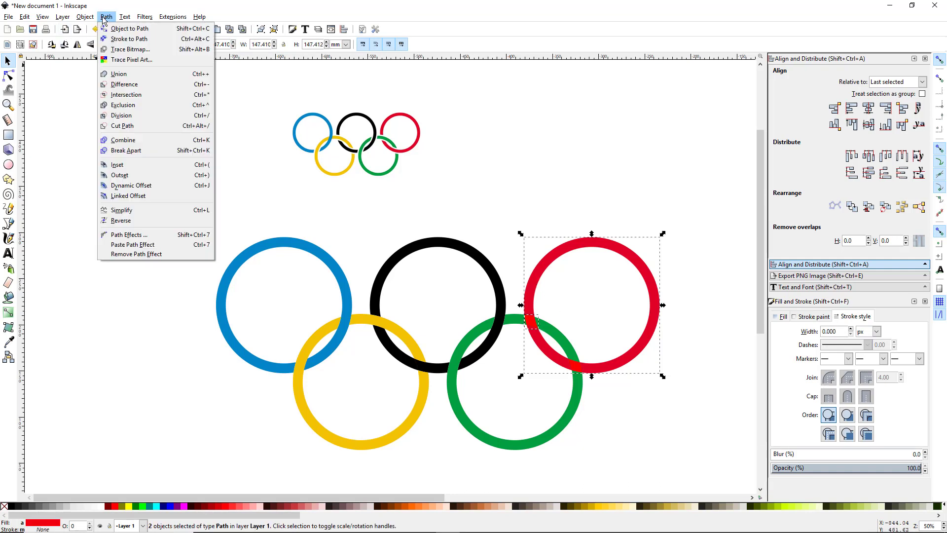
left_click(153, 85)
left_click(627, 420)
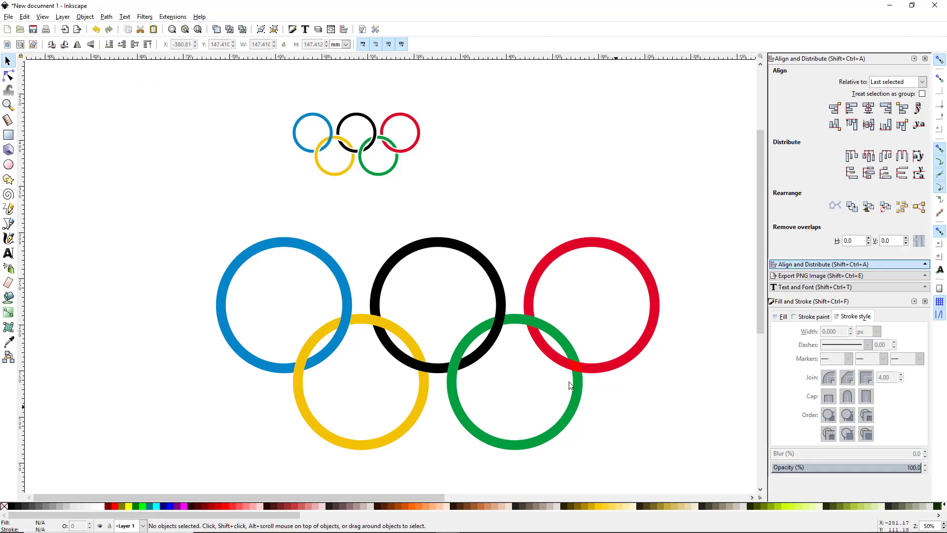
- Subtract the lower overlap piece at the green-red crossing from the green ring using Difference and deselect
left_click(575, 364)
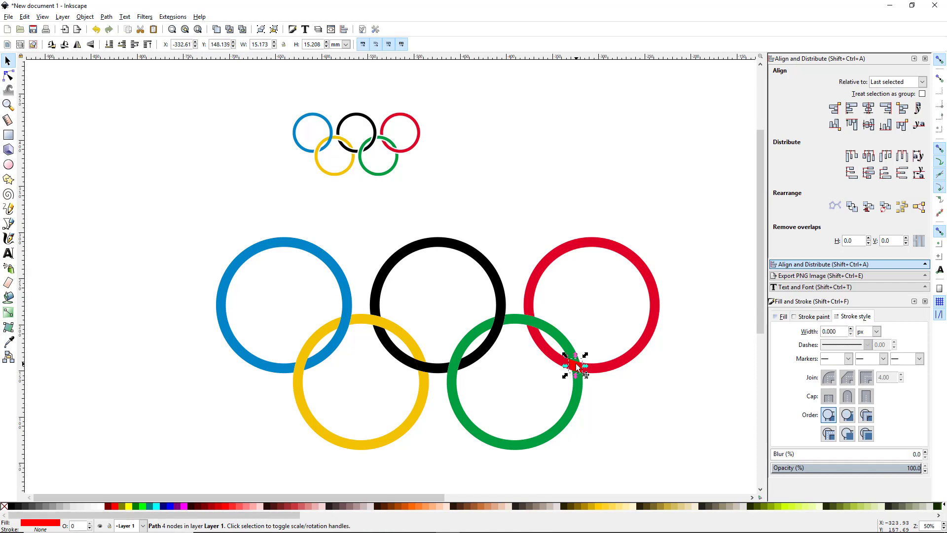
left_click(571, 411, "shift")
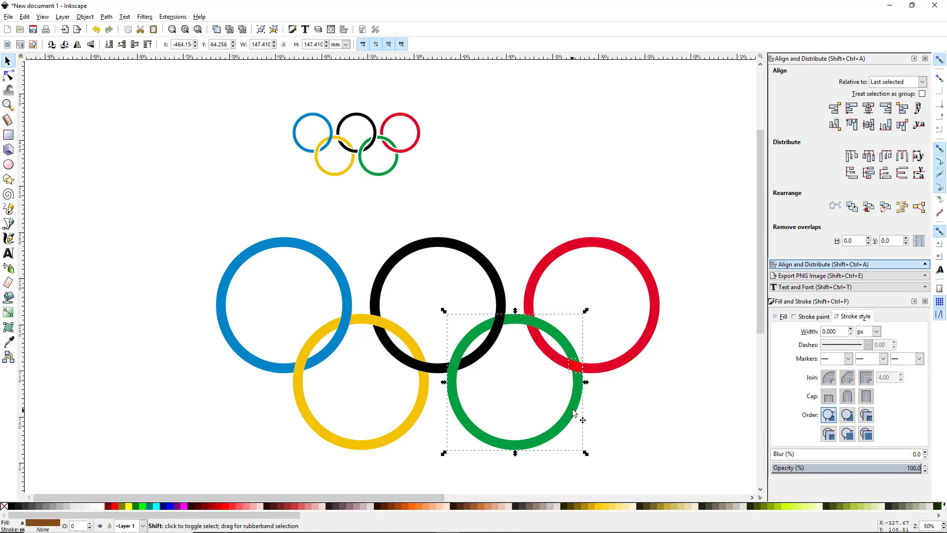
left_click(106, 17)
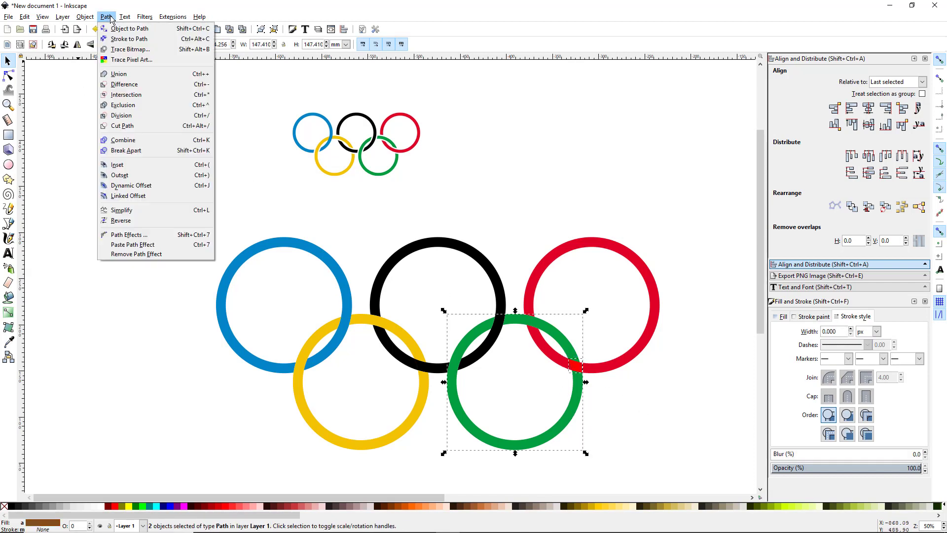
left_click(153, 85)
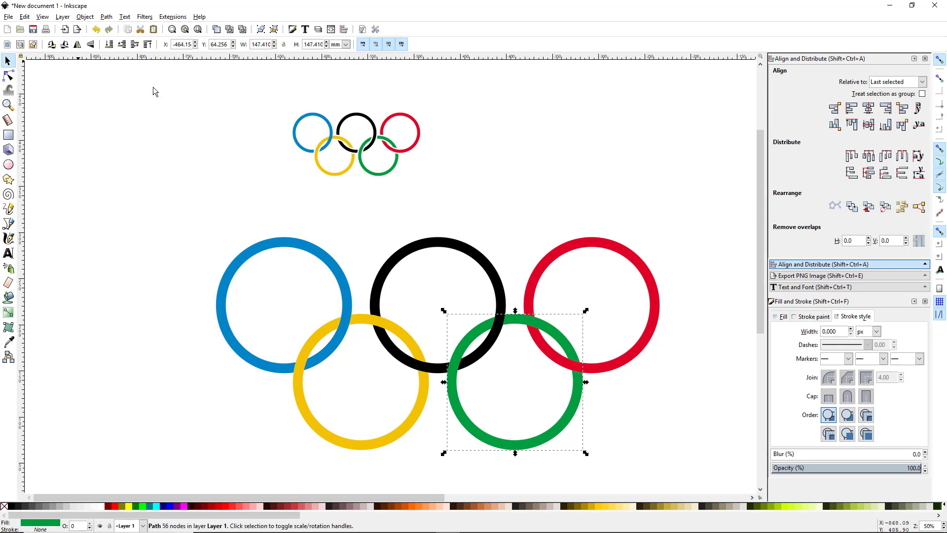
left_click(590, 146)
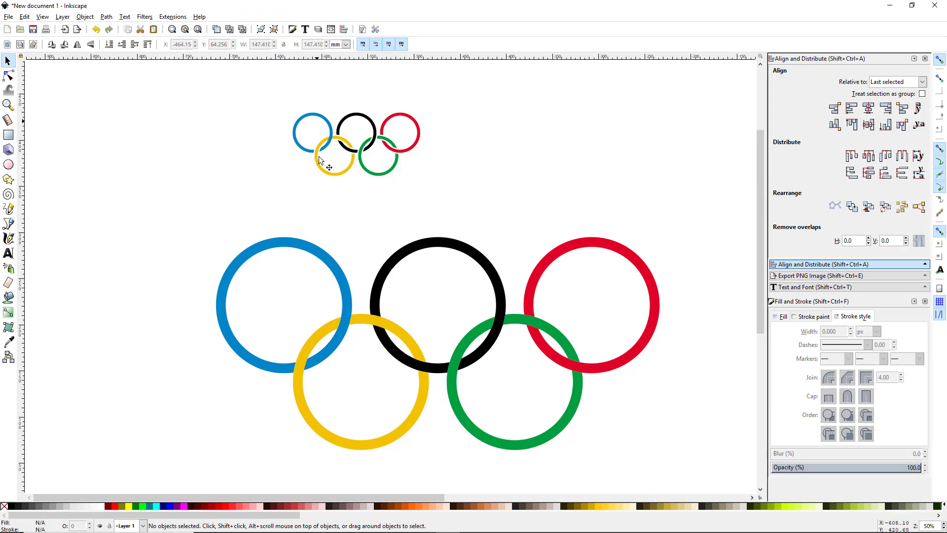
- Delete the small reference PNG of the rings above the finished logo
left_click(371, 144)
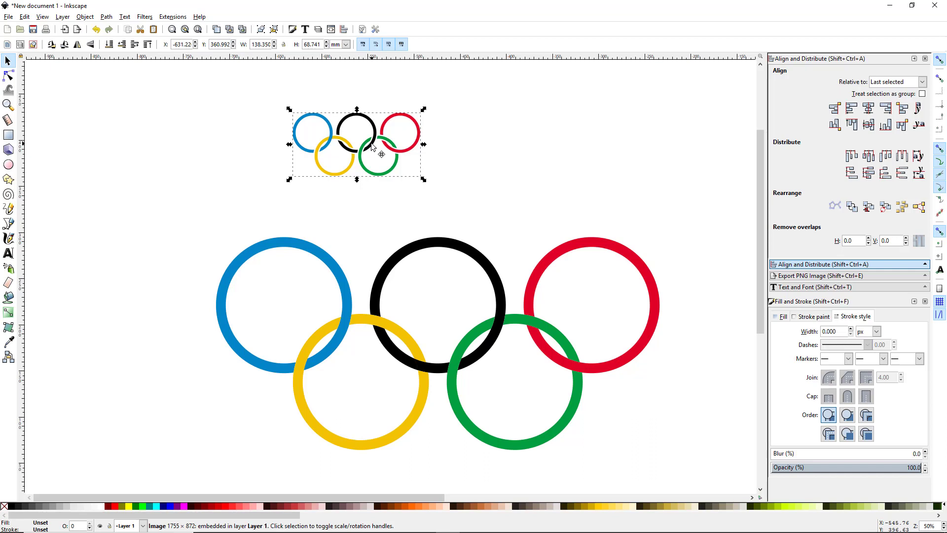
key("Delete")
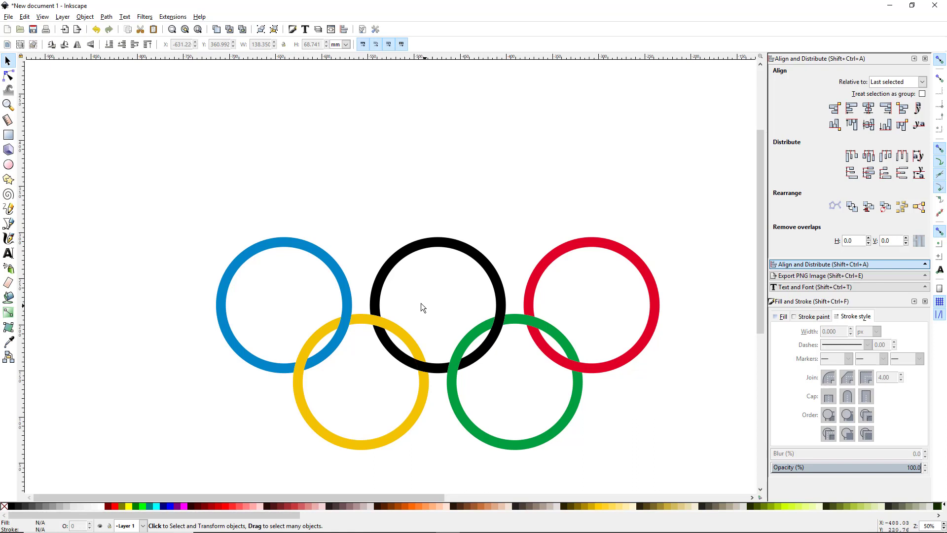
- Draw a rectangle about 657 mm wide and 306 mm high in the empty area below the rings
scroll(418, 300, "down", 2)
left_click_drag(428, 334, 371, 205)
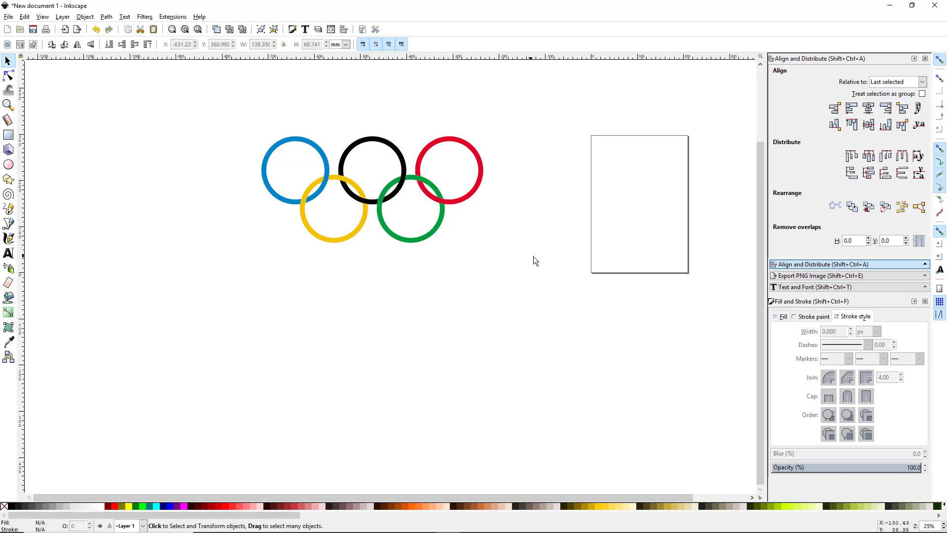
key("r")
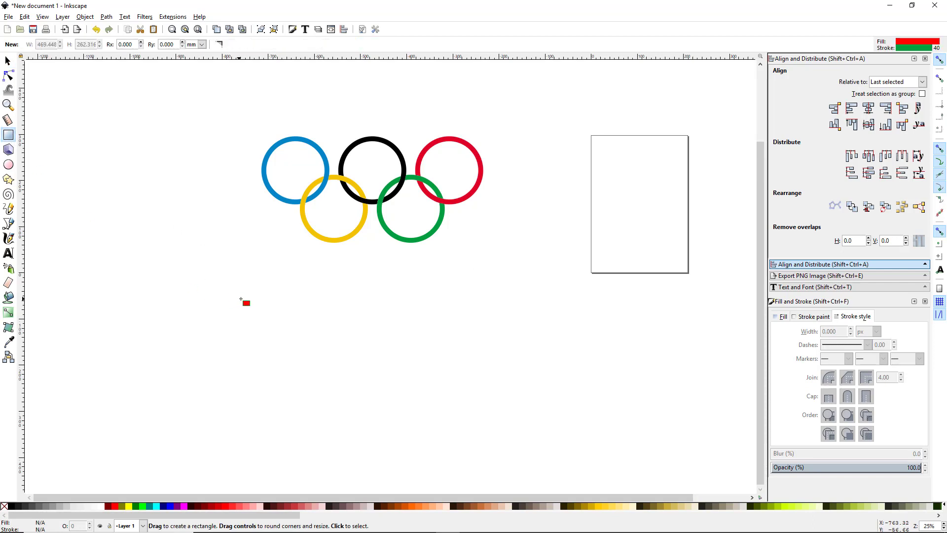
left_click_drag(229, 291, 532, 432)
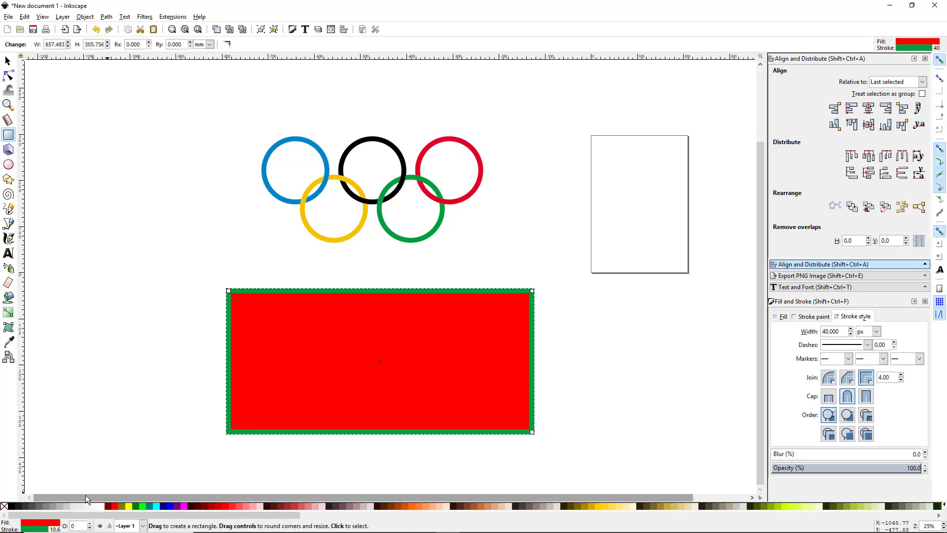
- Remove the rectangle's stroke, fill it with black and set its opacity to 52.3%
left_click(5, 507, "shift")
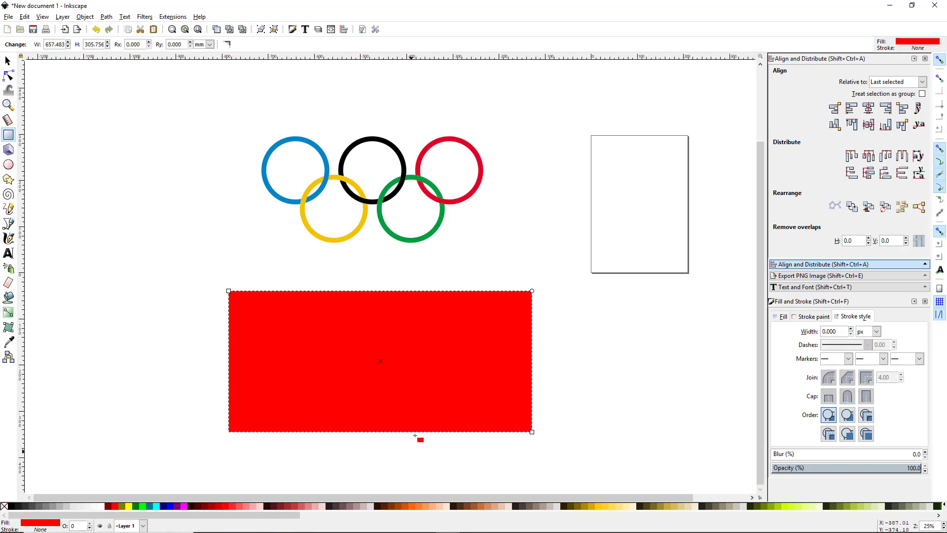
left_click(10, 506)
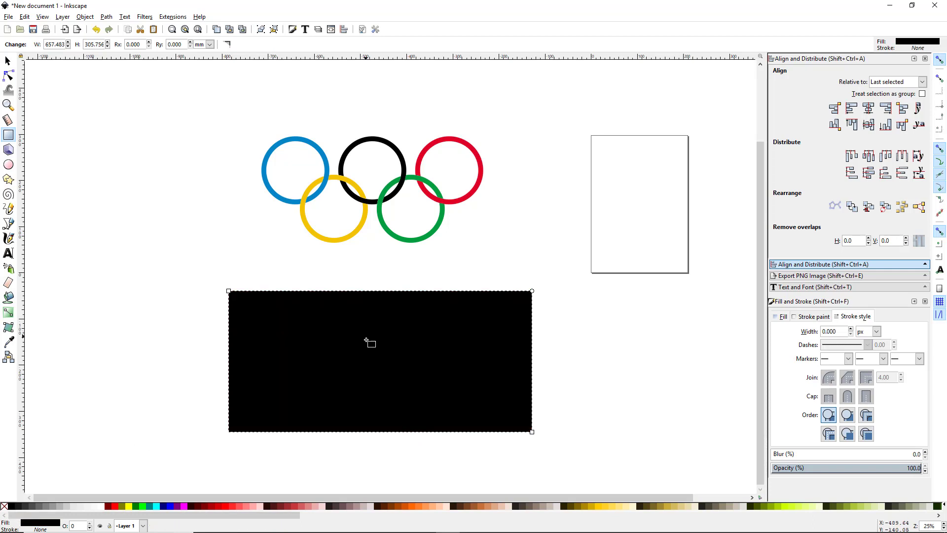
left_click(850, 468)
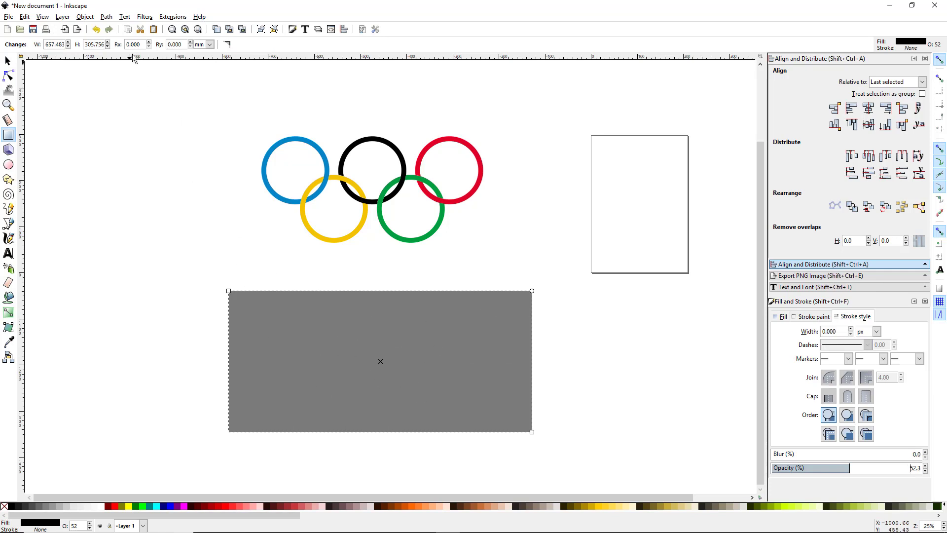
- Convert the semi-transparent rectangle to a path with Object to Path
left_click(112, 19)
left_click(119, 29)
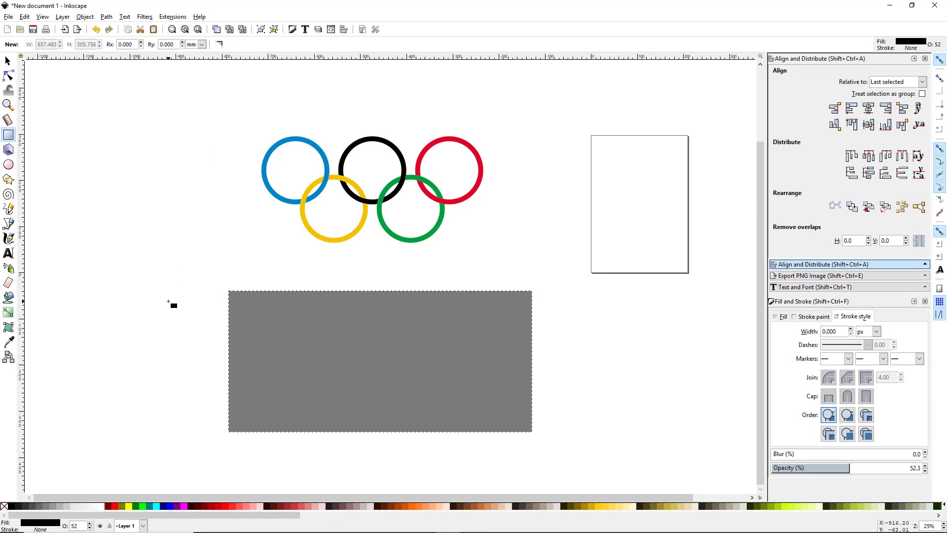
- With nothing selected, draw a horizontal Bezier line about 740 mm long across the rectangle's upper part, extending past both sides
key("b")
key("Escape")
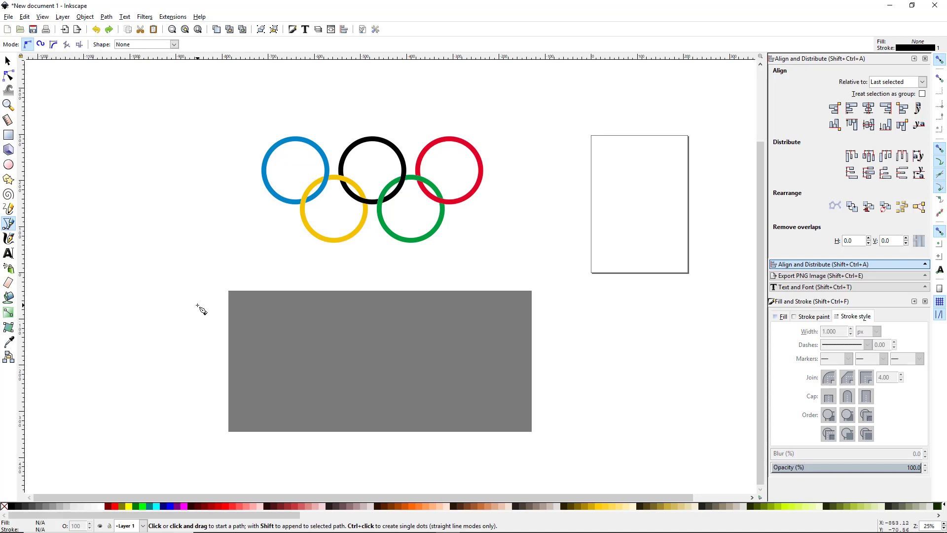
left_click_drag(208, 305, 549, 306)
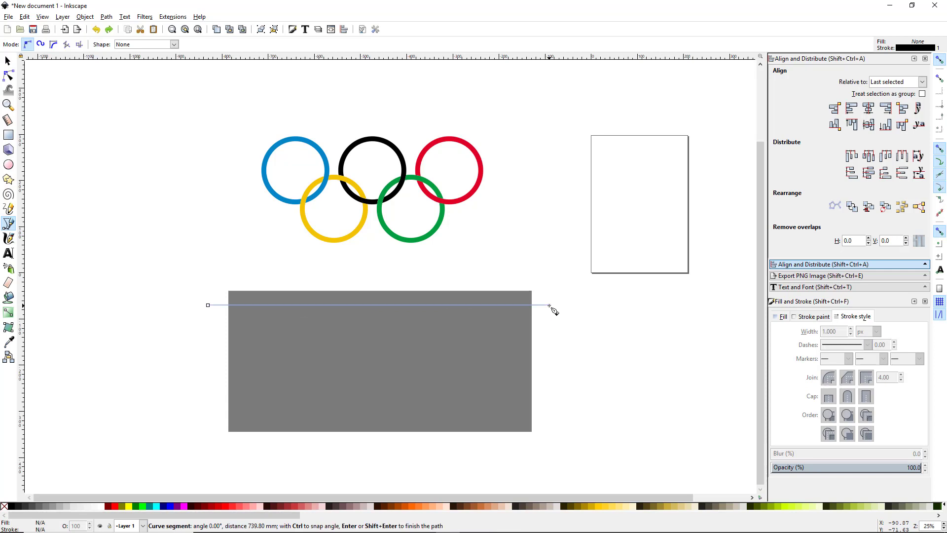
key("Return")
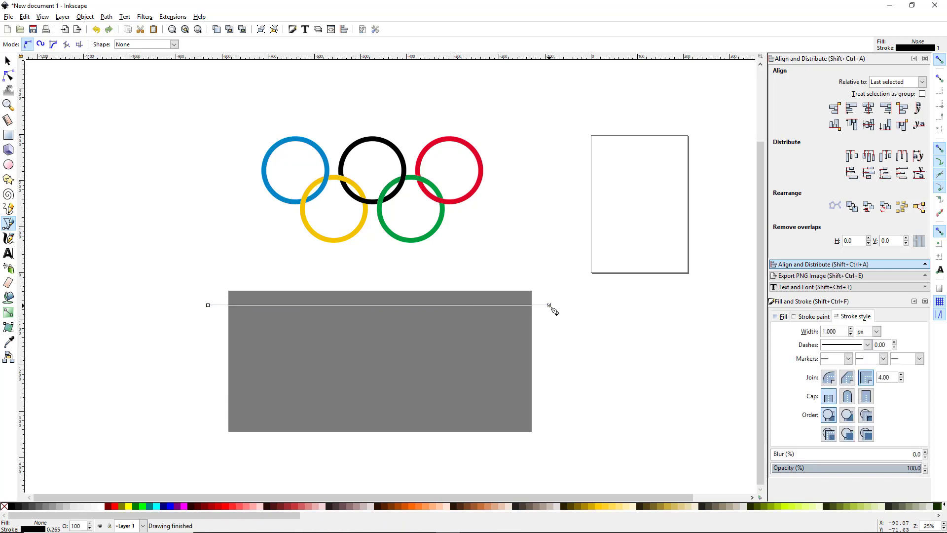
- Bend the line into a smooth S-shaped wave about 49 mm high, cresting at left and dipping at right, with its left end slightly lowered
left_click(8, 76)
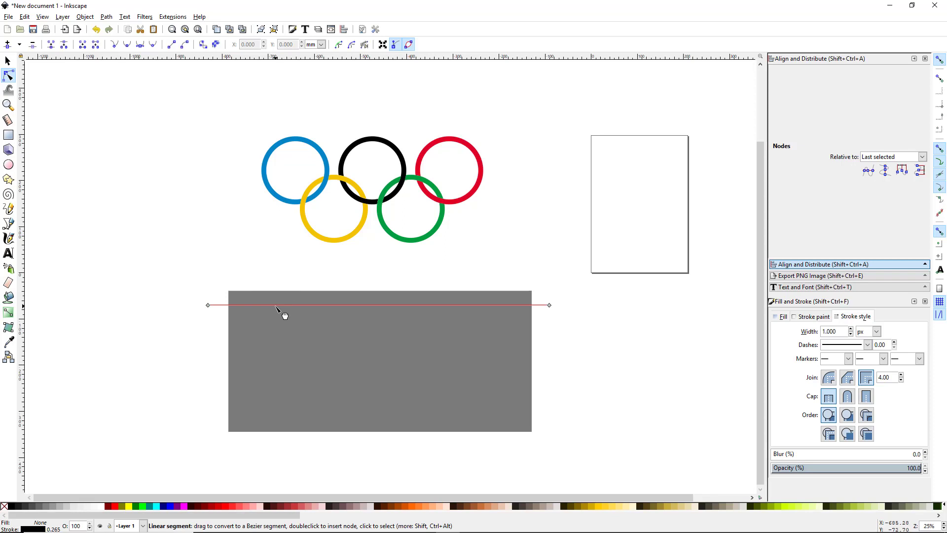
mouse_move(275, 306)
left_mouse_down()
mouse_move(286, 307)
mouse_move(278, 289)
left_mouse_up()
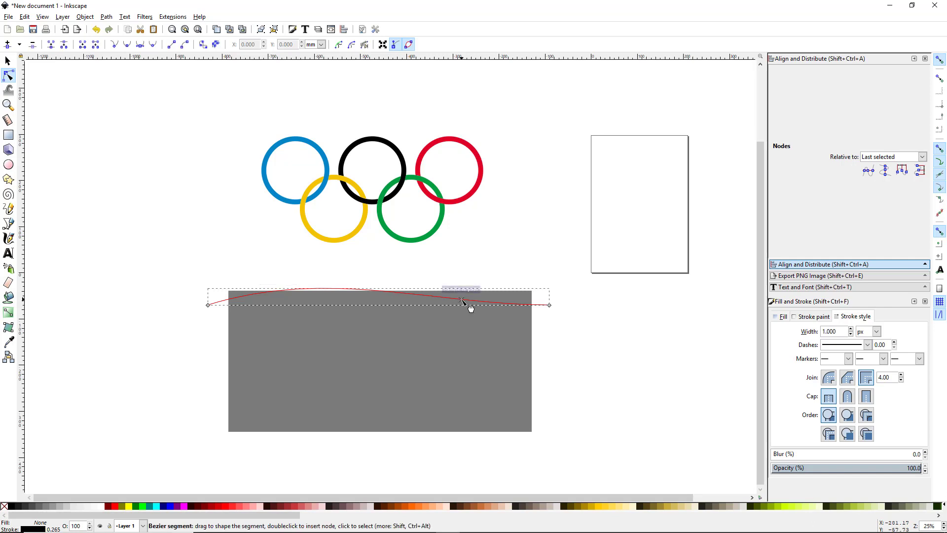
left_click_drag(462, 299, 461, 327)
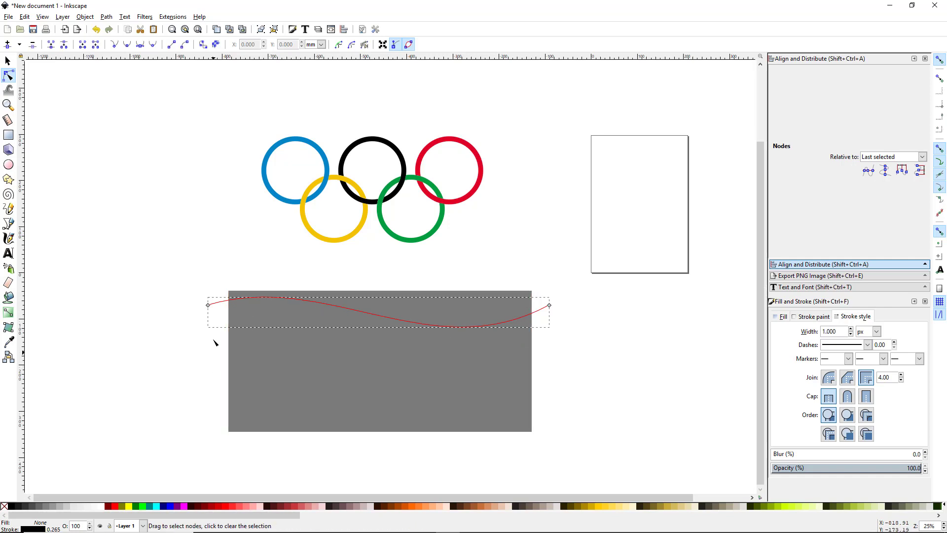
left_click_drag(209, 305, 208, 319)
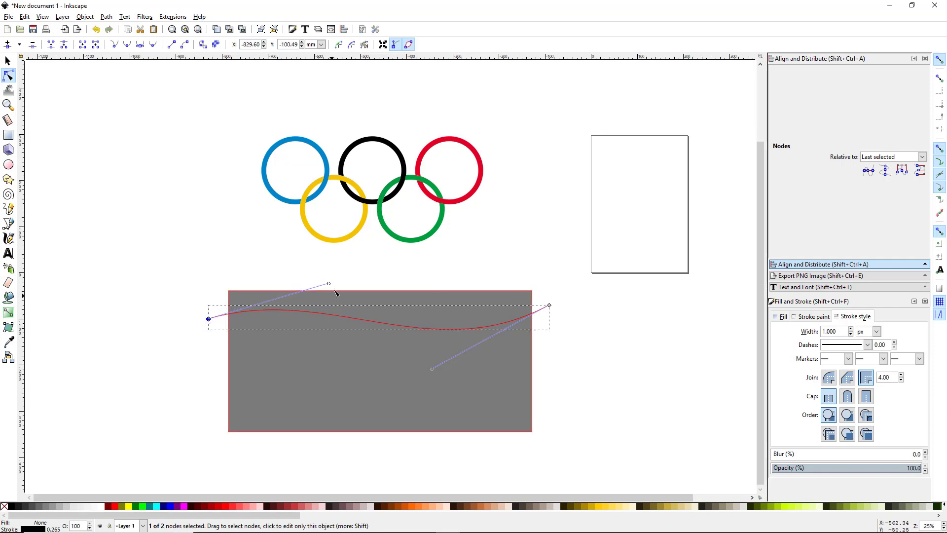
left_click_drag(330, 284, 343, 271)
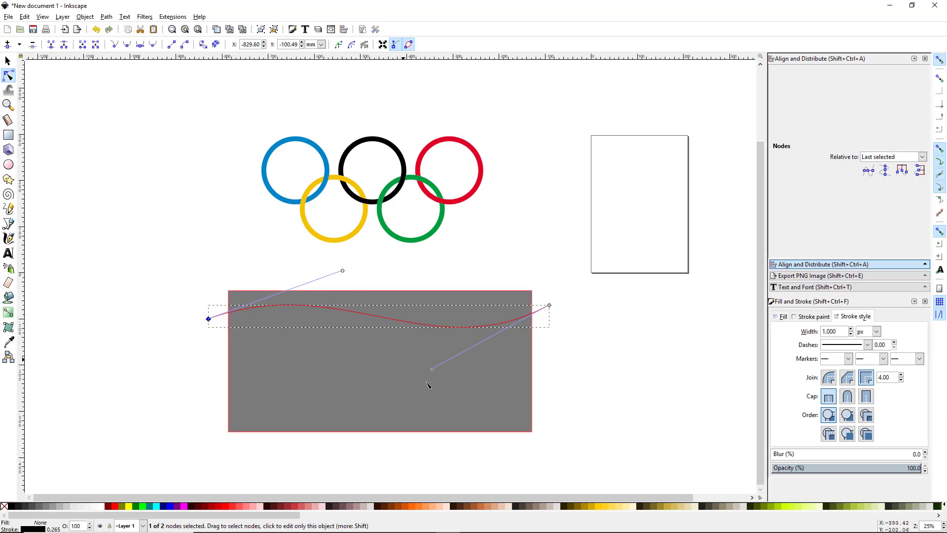
left_click_drag(432, 370, 414, 370)
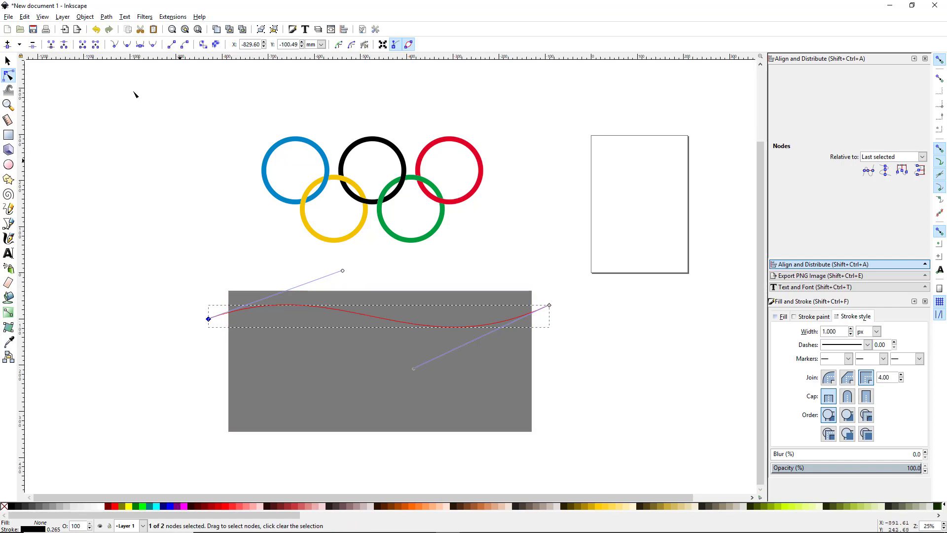
- Convert the wavy line's stroke to a path with Stroke to Path and return to the Selector tool
left_click(106, 16)
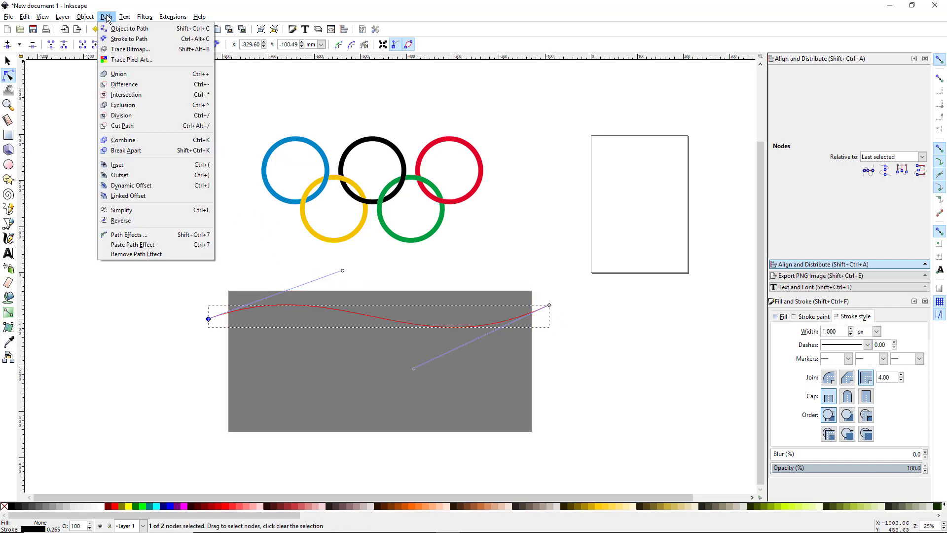
left_click(132, 39)
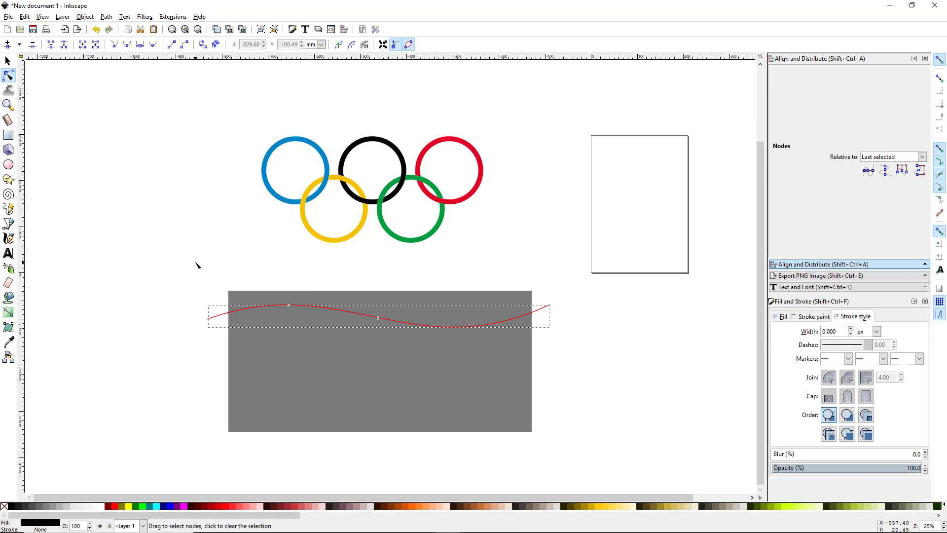
key("s")
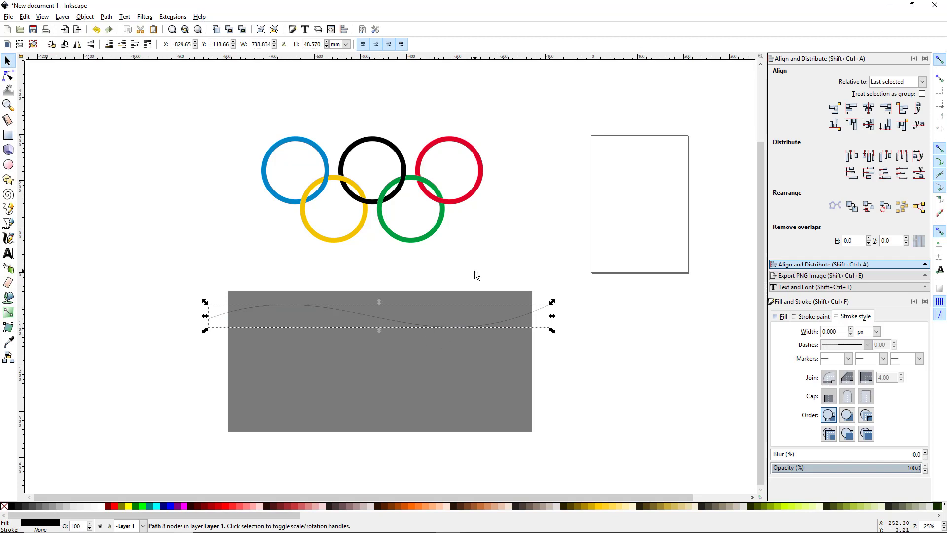
- Duplicate the wavy line three times, placing the copies straight down the rectangle at intervals of about 46, 51 and 59 mm
key("ctrl")
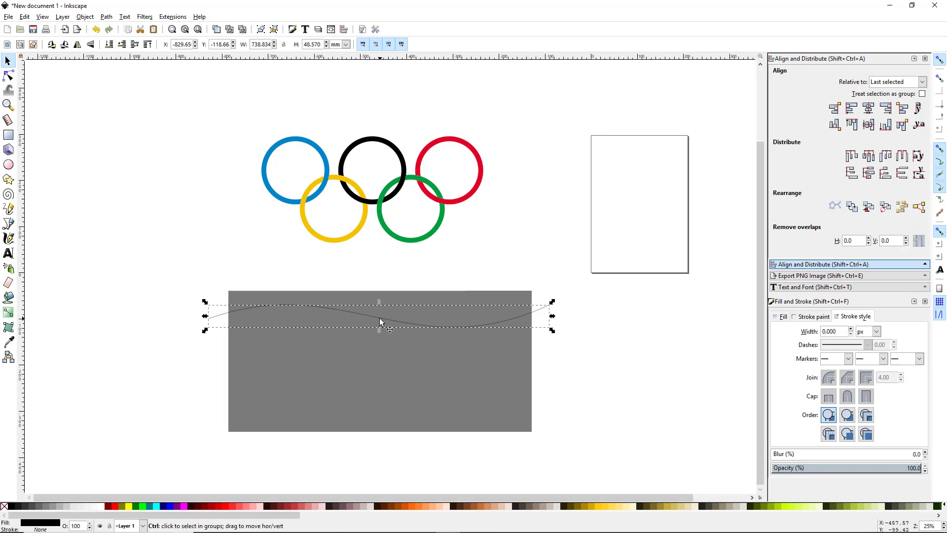
left_click_drag(379, 319, 383, 341)
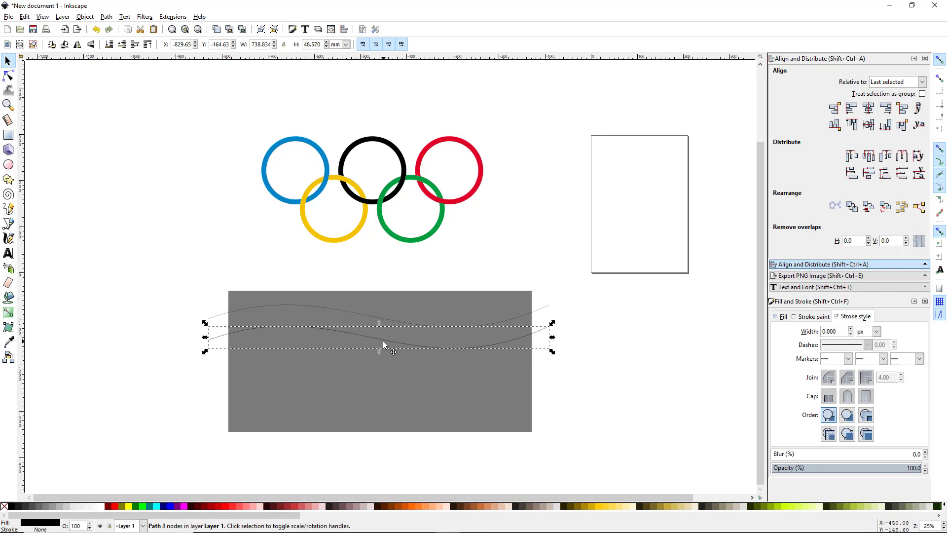
key("ctrl+d")
left_click_drag(380, 339, 388, 365)
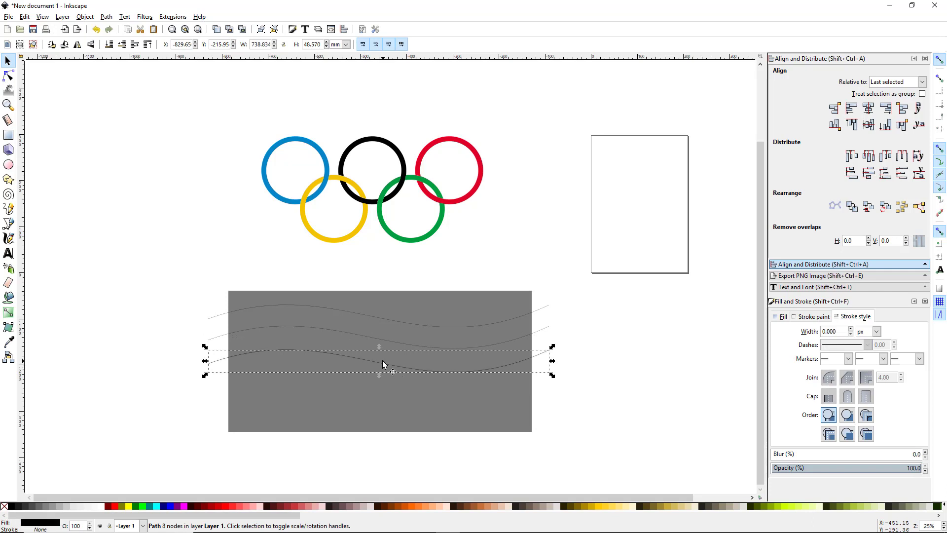
key("ctrl+d")
left_click_drag(376, 362, 378, 392)
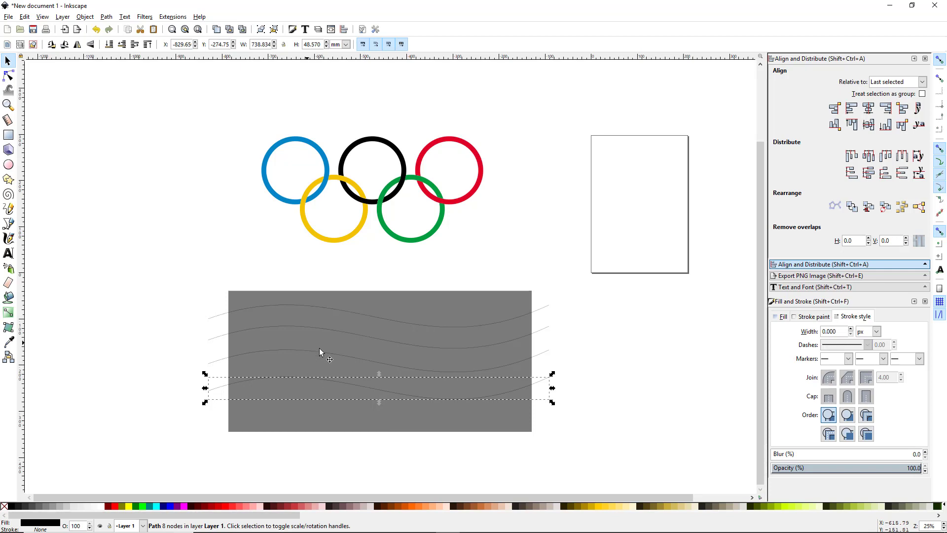
- Distribute the four wavy lines with equal vertical gaps and clear the selection
left_click(195, 327)
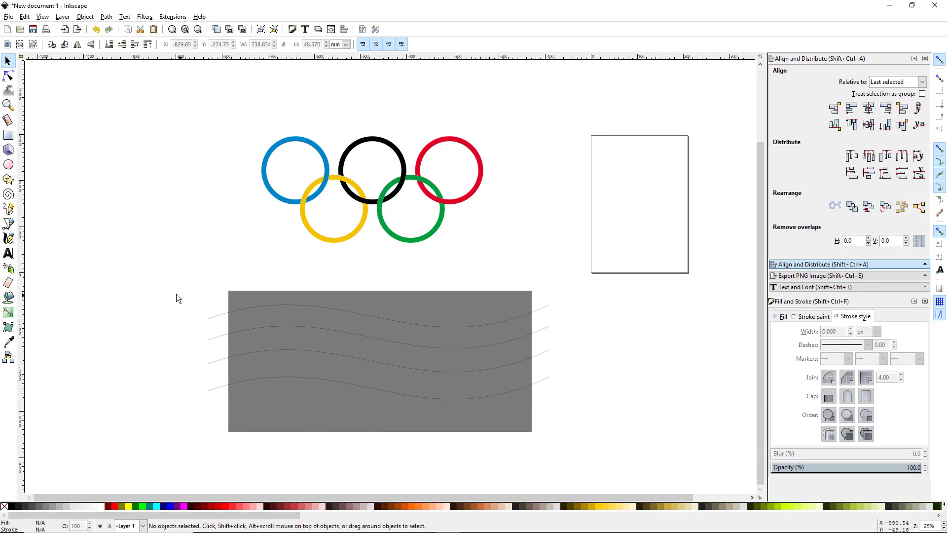
left_click_drag(170, 294, 582, 413)
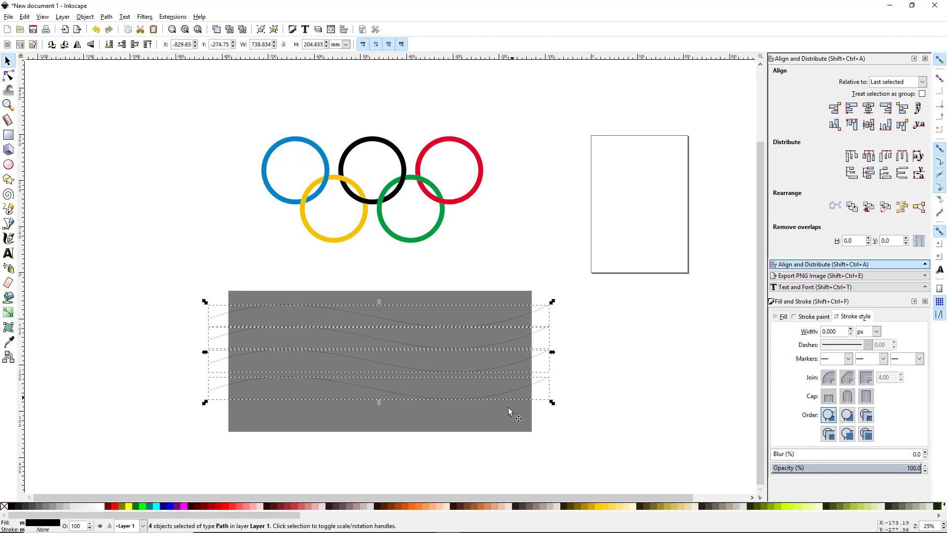
left_click(834, 264)
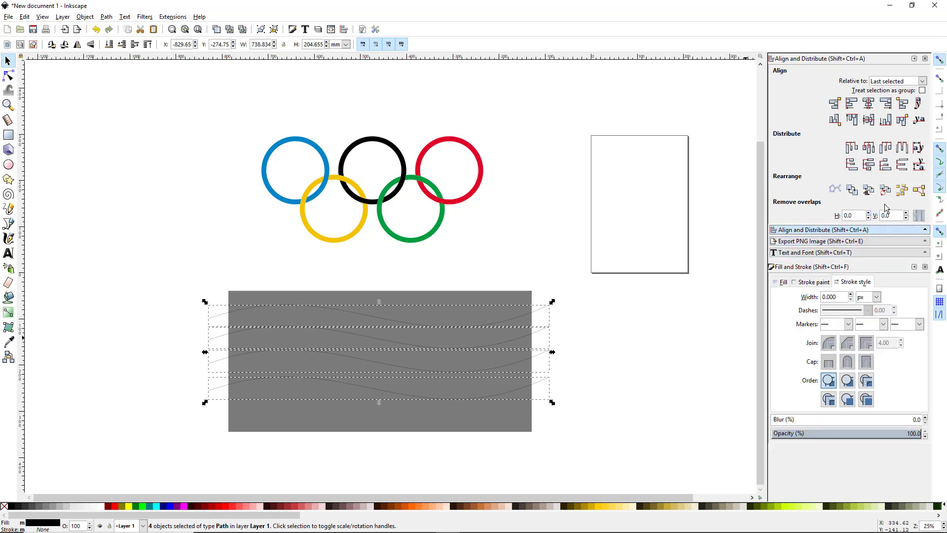
left_click(902, 169)
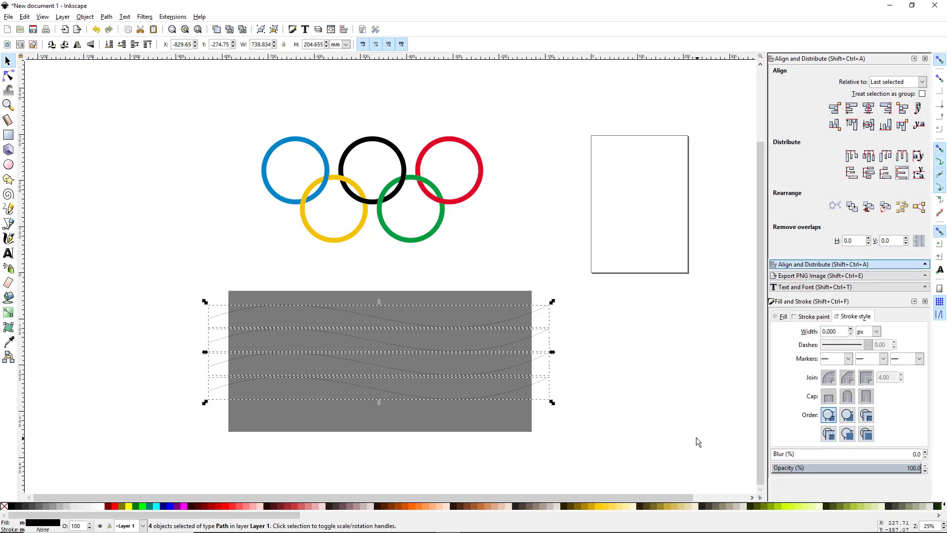
left_click(629, 376)
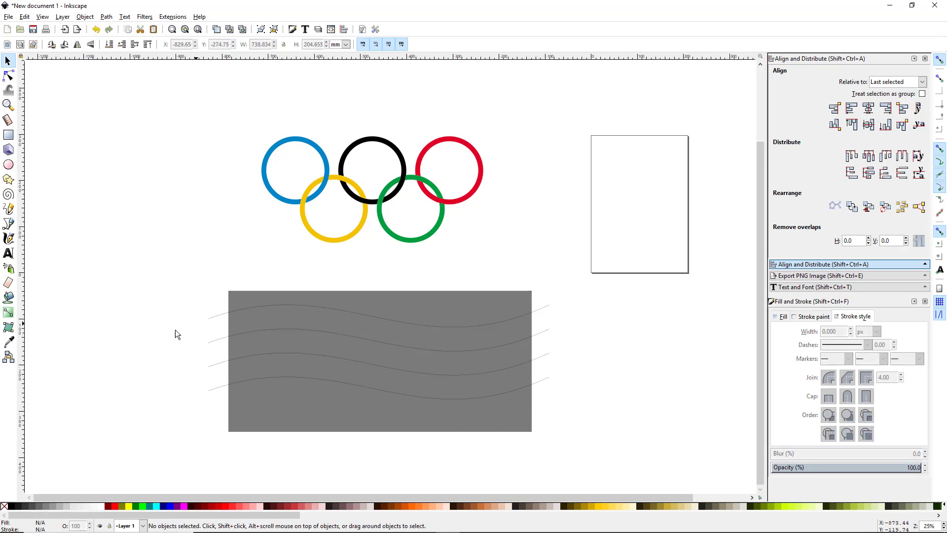
- Merge the four wavy lines into a single path with Union
left_click_drag(186, 302, 553, 343)
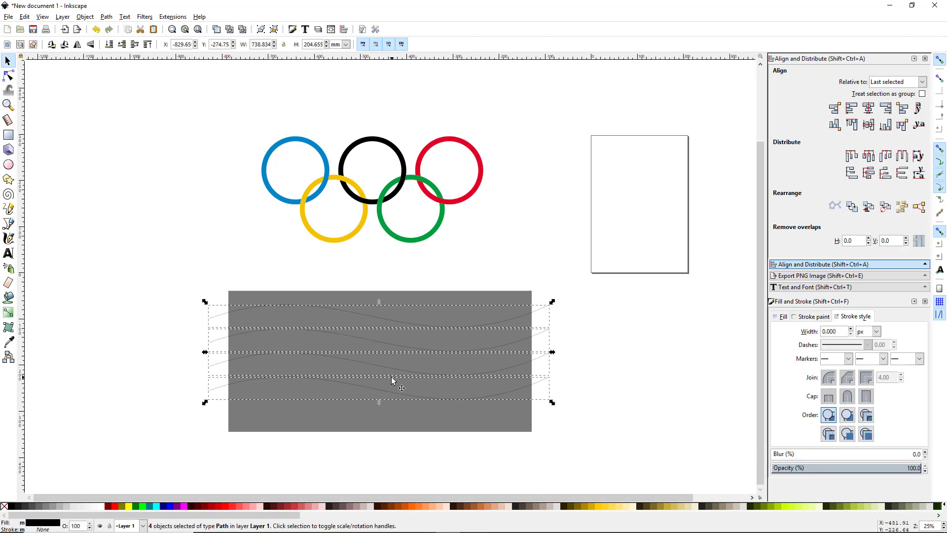
left_click(106, 17)
left_click(145, 79)
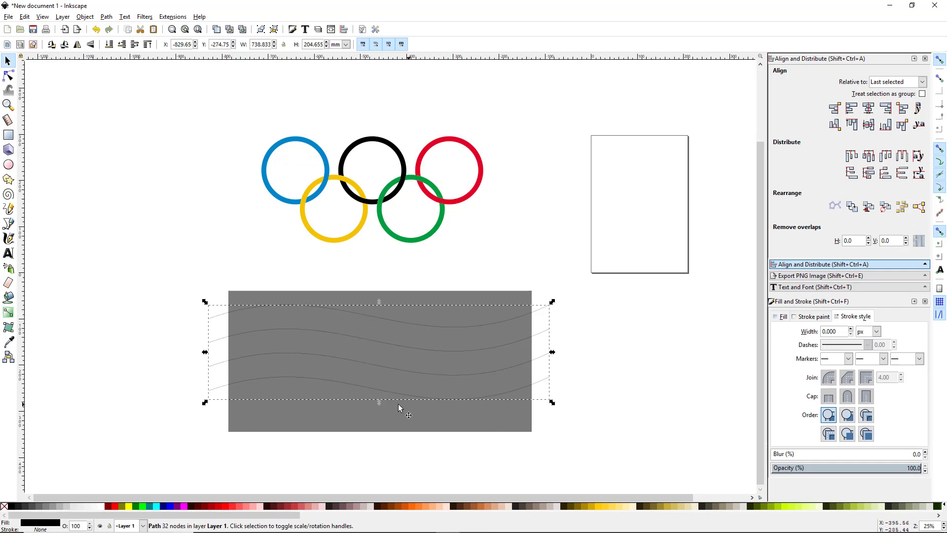
- Subtract the merged wavy lines from the gray rectangle with Difference
left_click(427, 298, "shift")
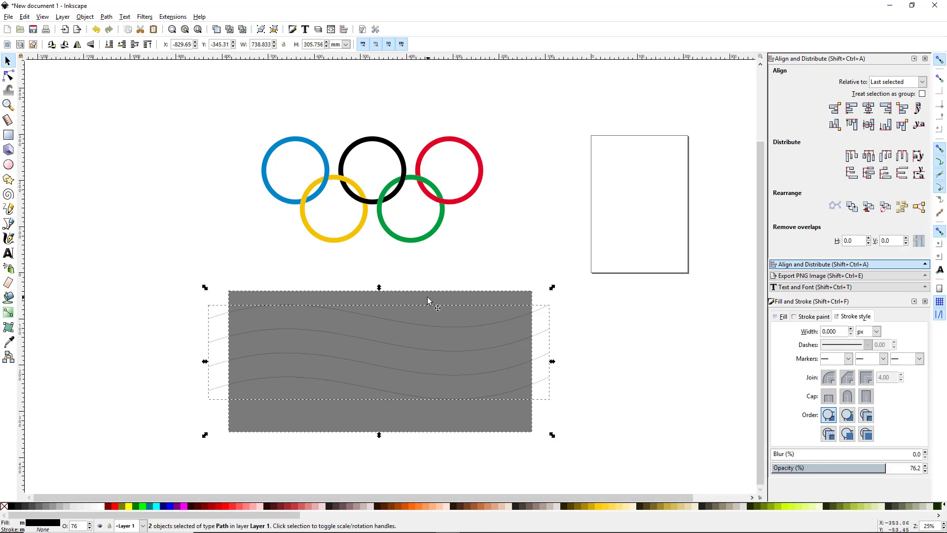
left_click(108, 17)
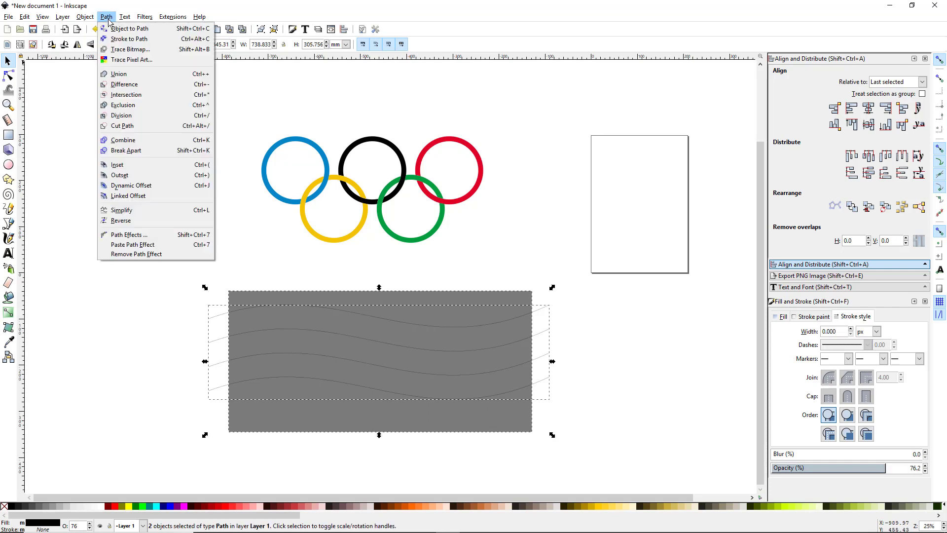
left_click(160, 88)
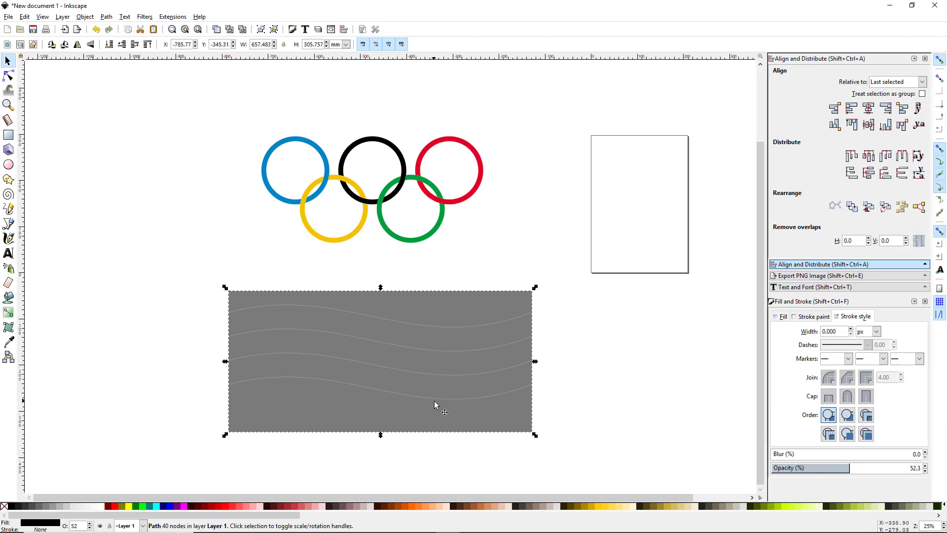
- Break the cut rectangle apart into separate wavy bands and clear the selection
left_click(106, 17)
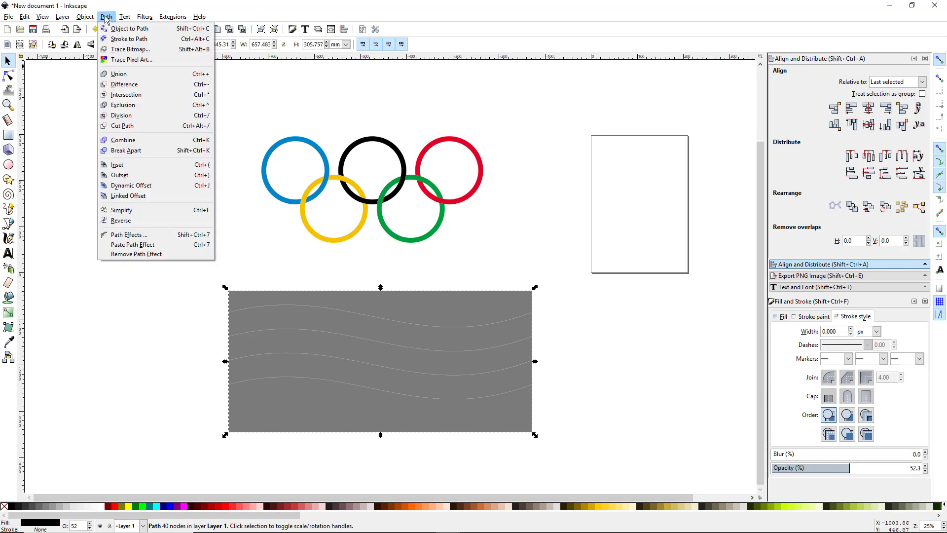
left_click(156, 150)
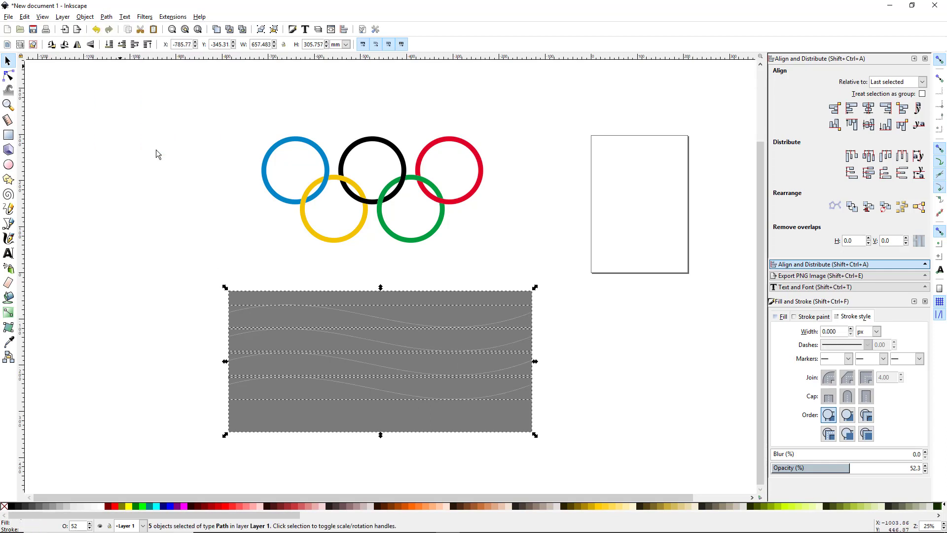
left_click(142, 359)
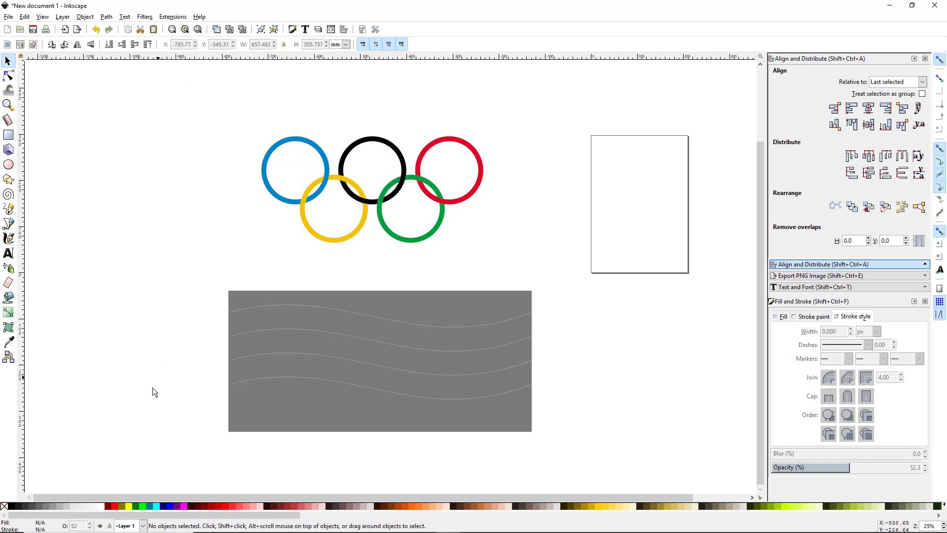
- Pull the uppermost and lowermost pieces away from the wavy bands and delete both
left_click_drag(355, 396, 291, 425)
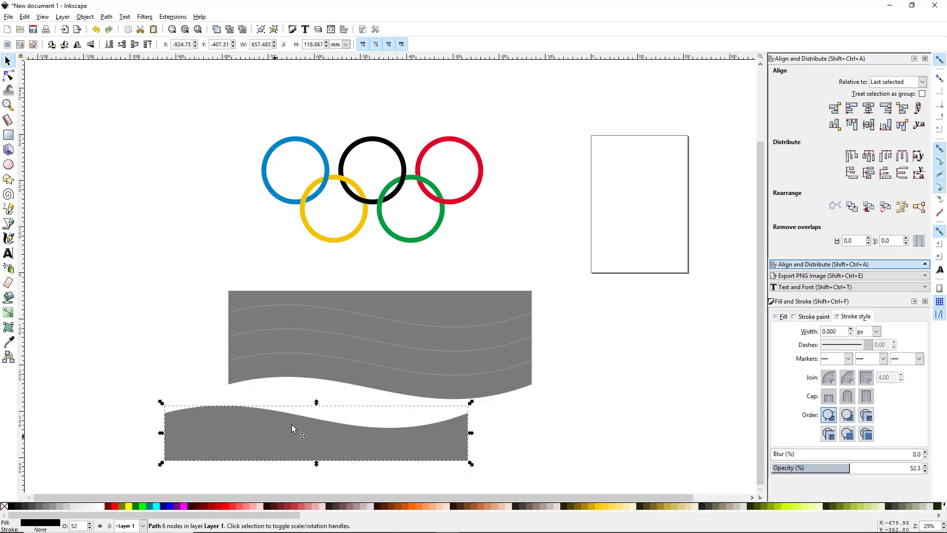
left_click_drag(451, 307, 474, 276)
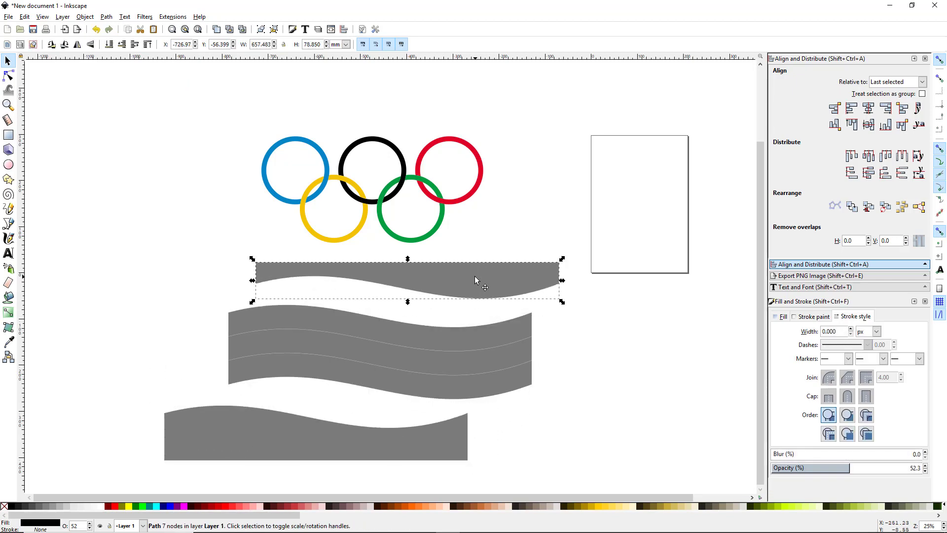
key("Delete")
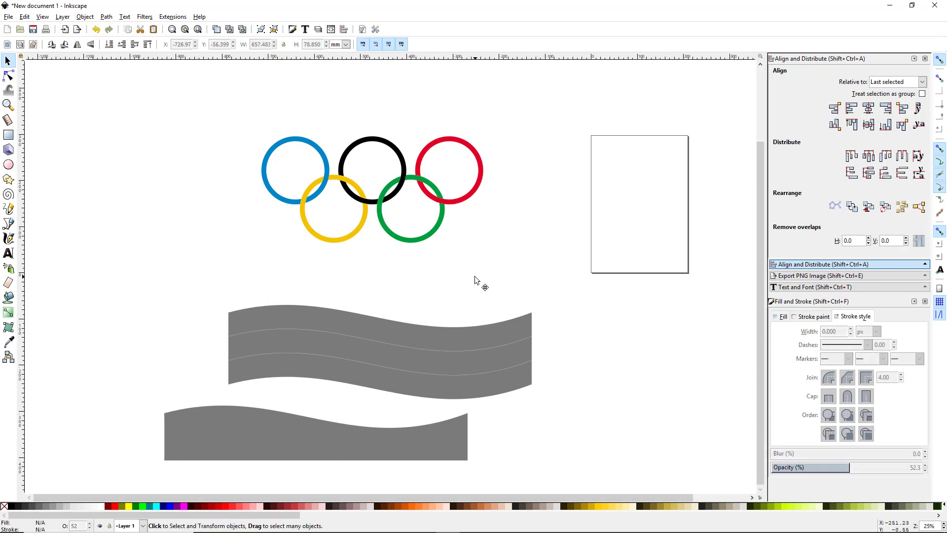
left_click(290, 434)
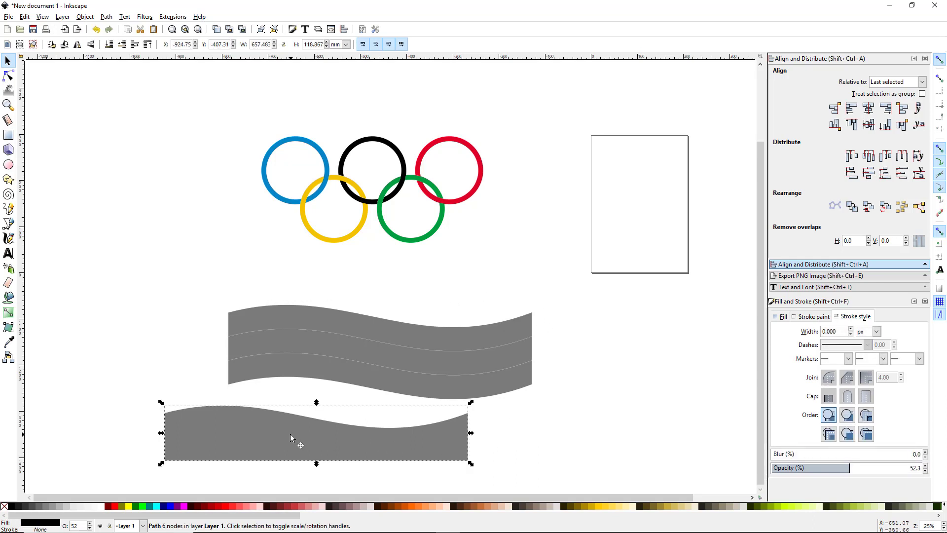
key("Delete")
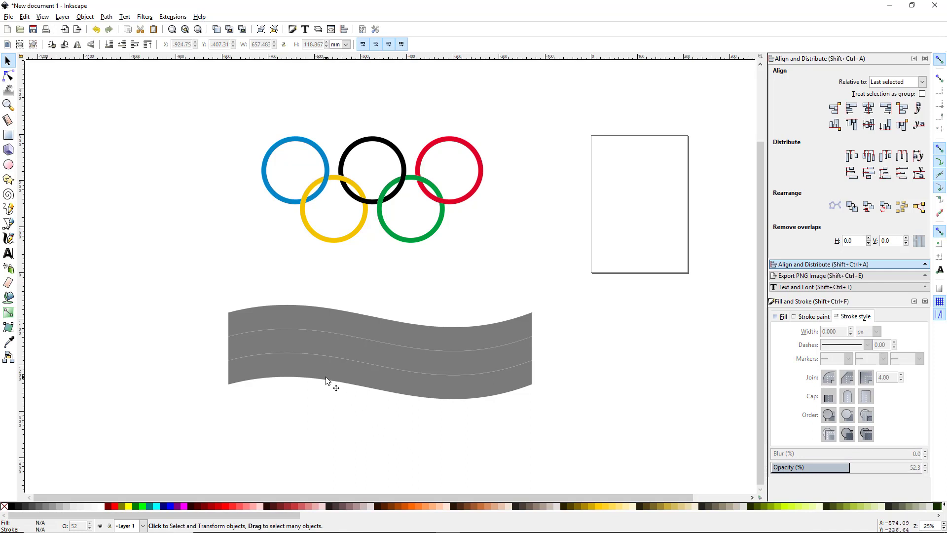
- Select the upper of the three remaining wavy bands and give it a linear gradient fill
left_click(376, 328)
left_click(410, 384)
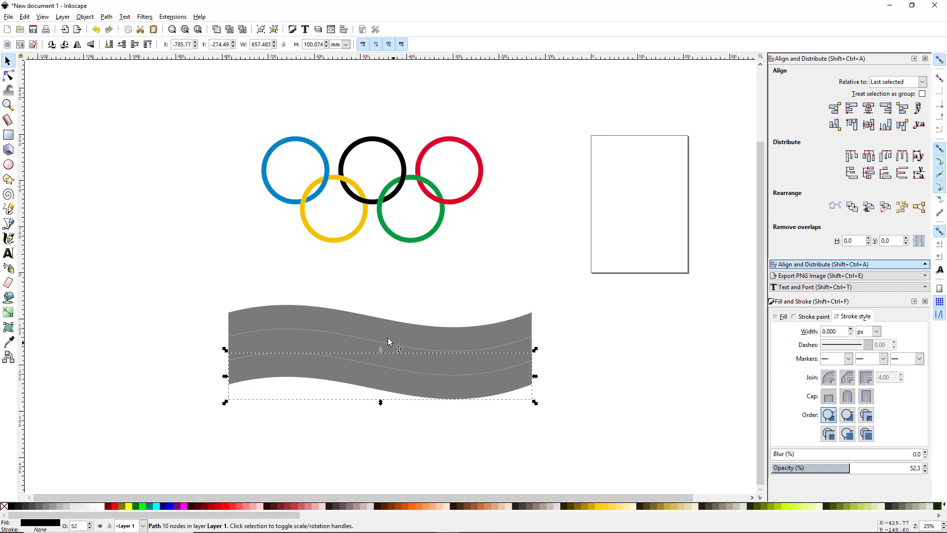
left_click(381, 331)
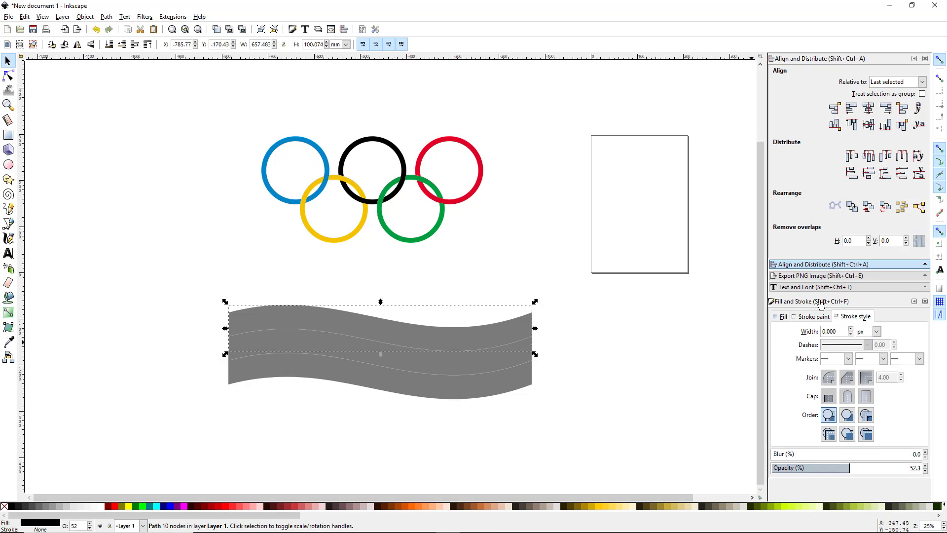
left_click(783, 318)
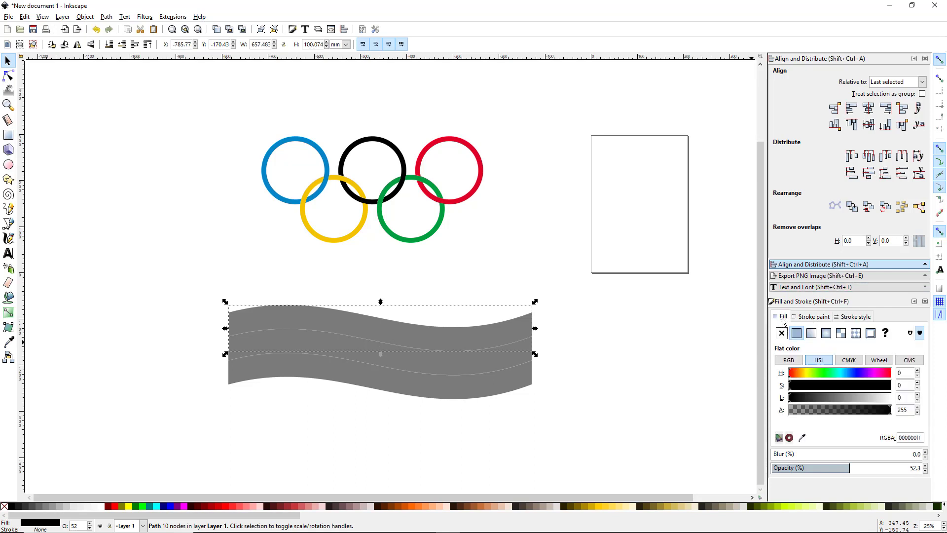
left_click(812, 333)
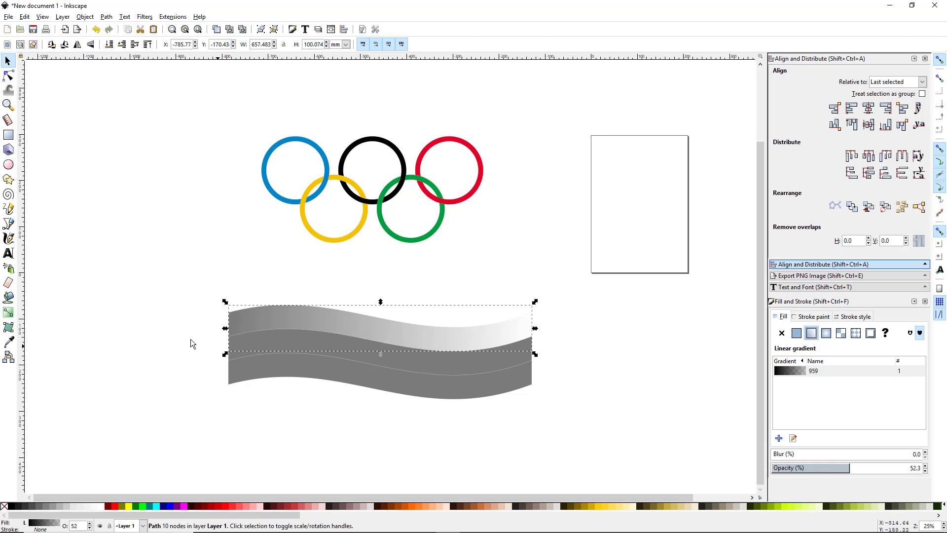
- Reorient the upper wavy band's linear gradient vertically, with its transparent end above its opaque end
left_click(8, 313)
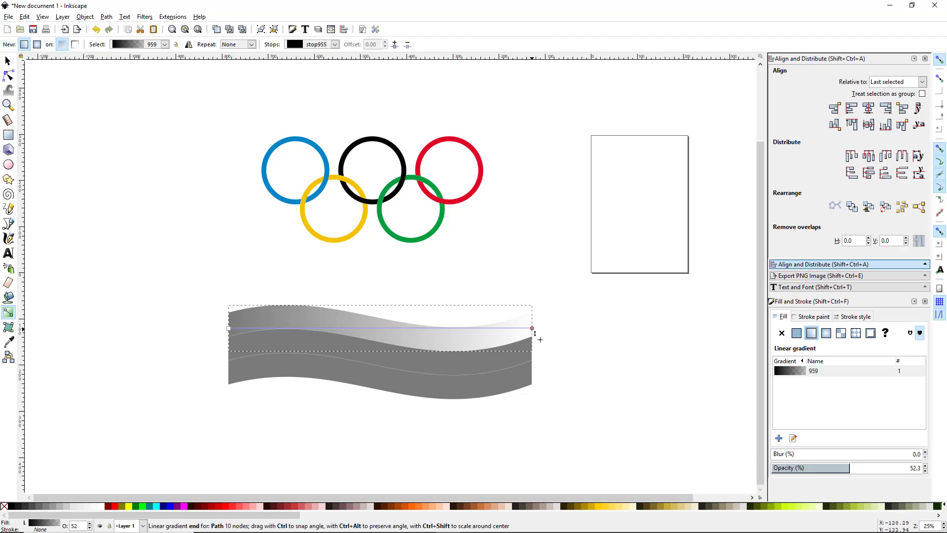
left_click_drag(532, 329, 383, 318)
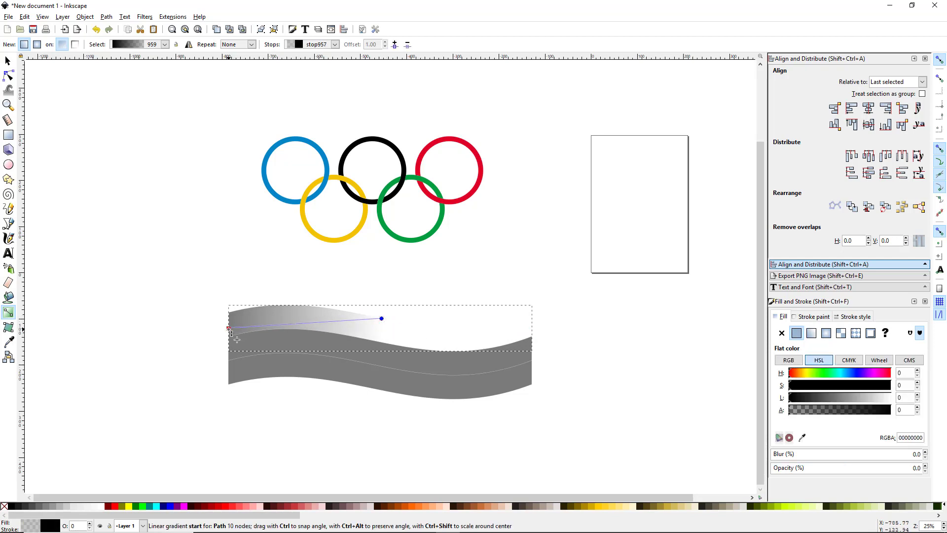
mouse_move(229, 328)
left_mouse_down()
mouse_move(365, 331)
mouse_move(384, 351)
mouse_move(382, 321)
mouse_move(389, 343)
left_mouse_up()
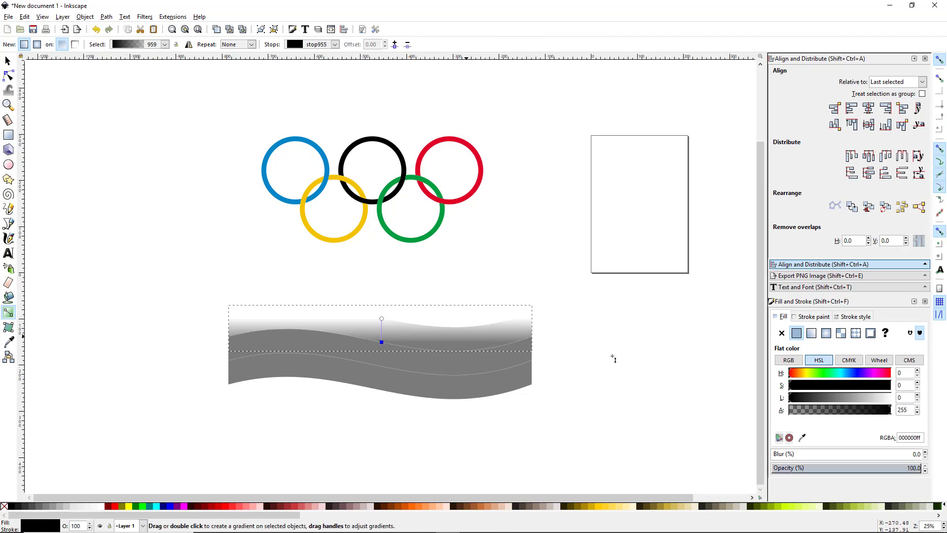
- Turn off snapping and adjust the upper band's gradient to fade from transparent at its top edge to opaque near its lower edge
left_click(940, 63)
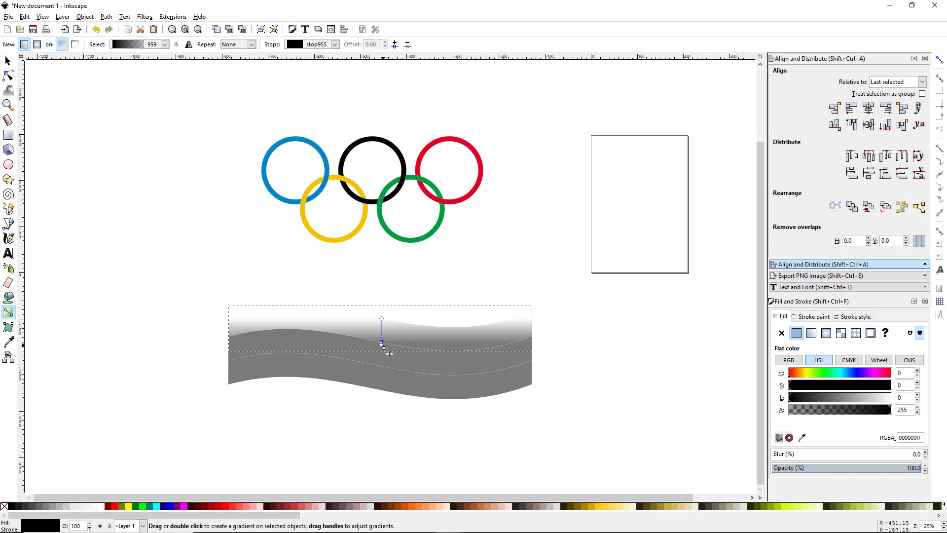
key("ctrl")
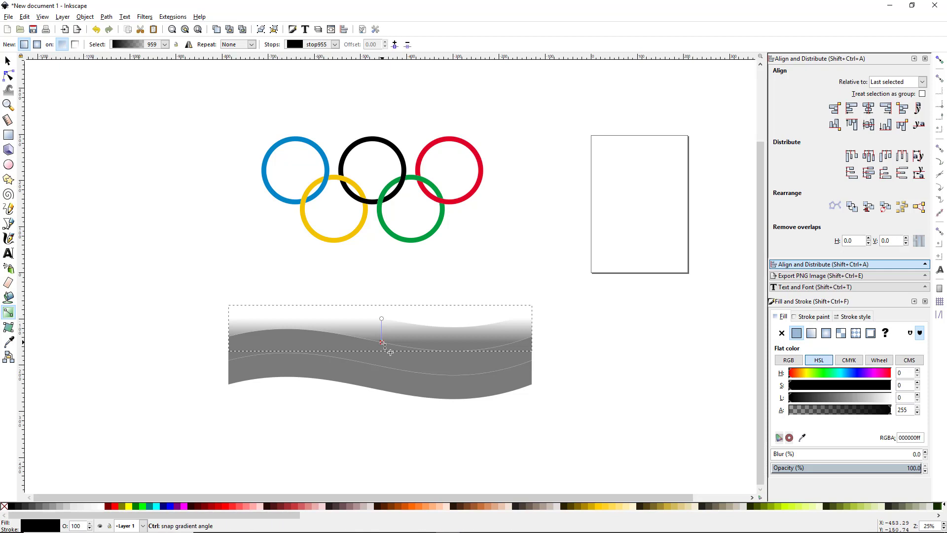
left_click_drag(389, 352, 390, 341)
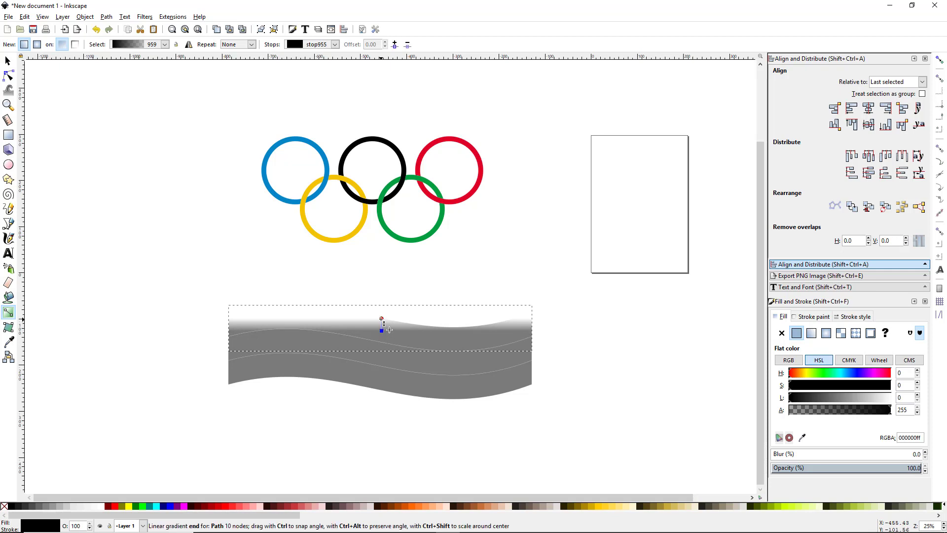
left_click_drag(389, 330, 381, 305)
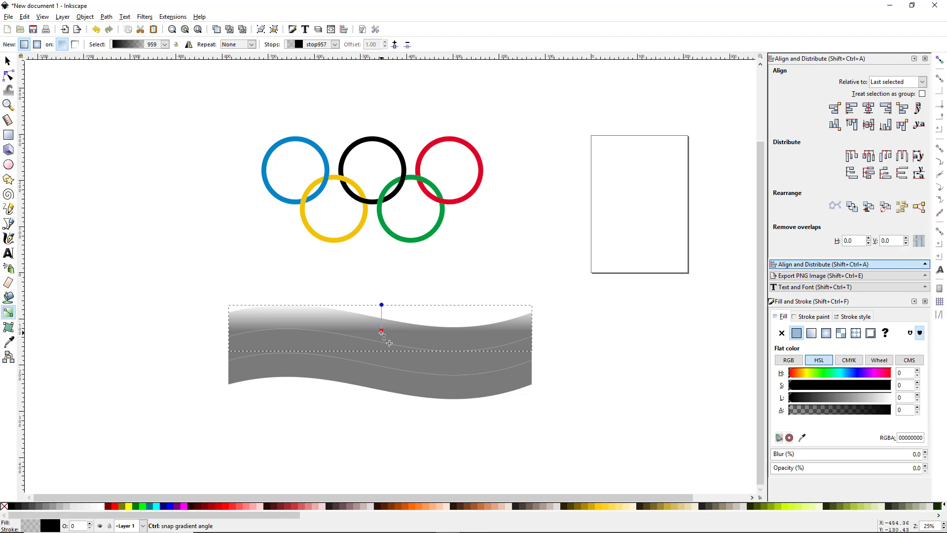
left_click_drag(389, 343, 388, 349)
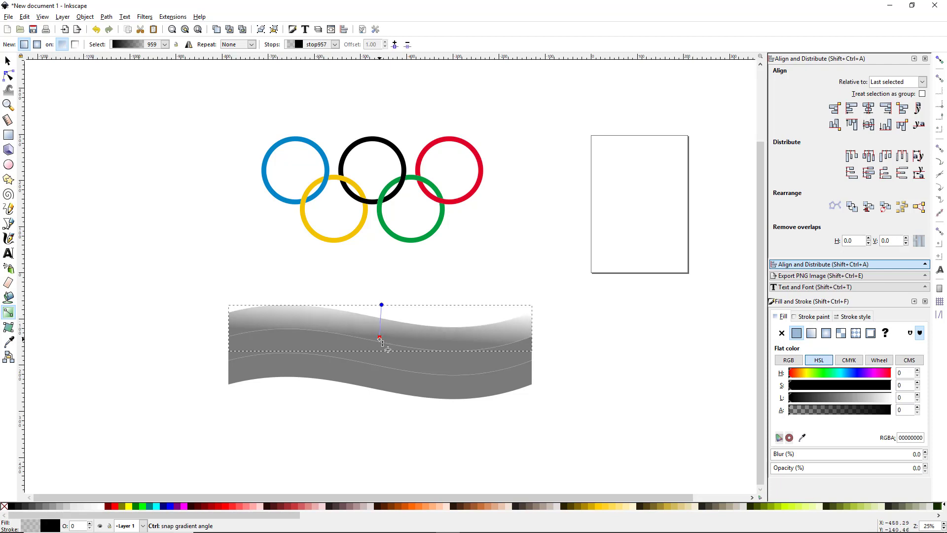
left_click(387, 348)
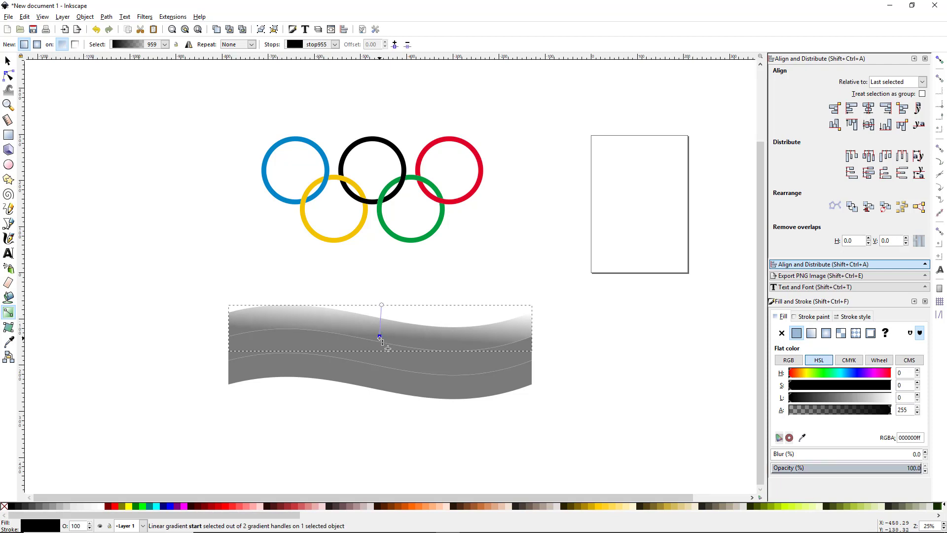
- Give the middle wavy band a linear gradient running vertically from transparent at its upper edge to opaque below
left_click(420, 365)
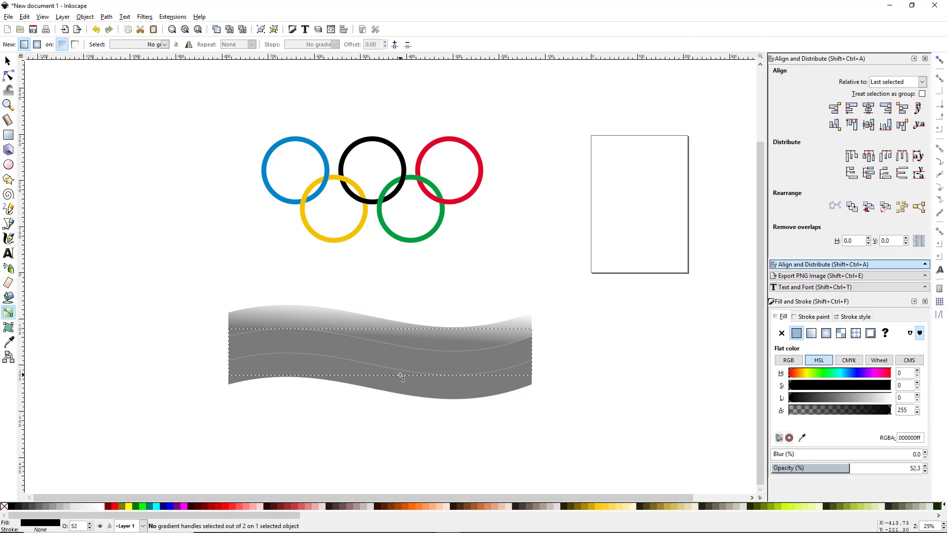
left_click(811, 333)
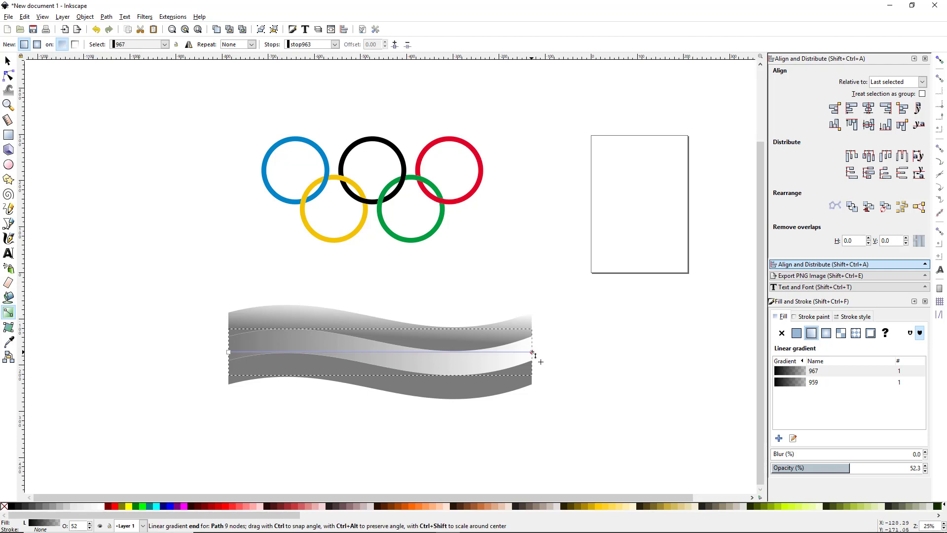
left_click_drag(533, 353, 379, 341)
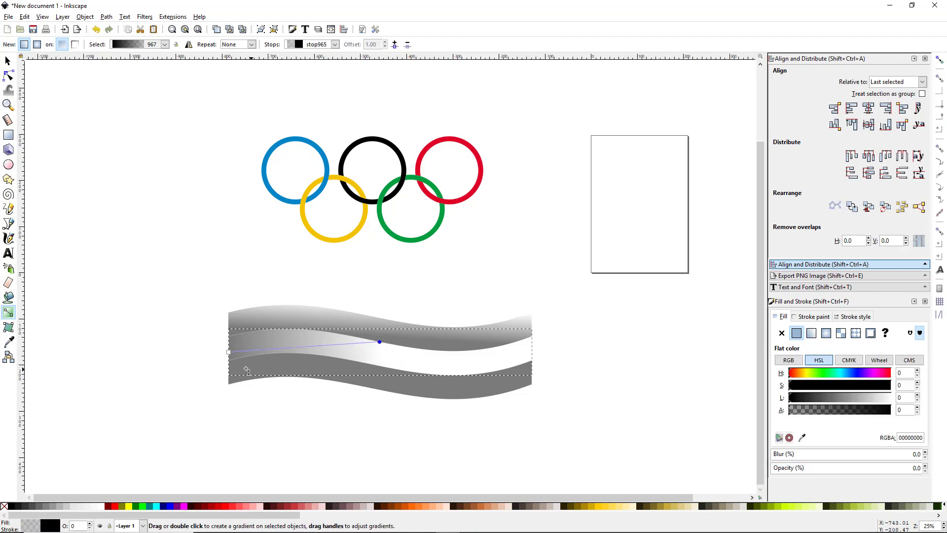
mouse_move(229, 353)
left_mouse_down()
mouse_move(376, 390)
mouse_move(379, 330)
left_mouse_up()
left_click(379, 341)
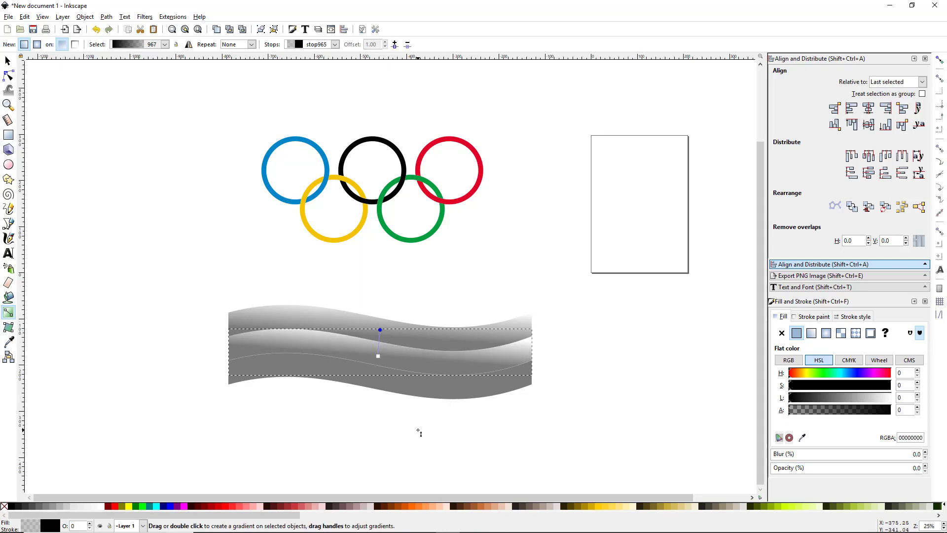
- Fill the lowest wavy band with a vertical linear gradient, transparent along its upper edge and opaque toward its lower edge
left_click(430, 389)
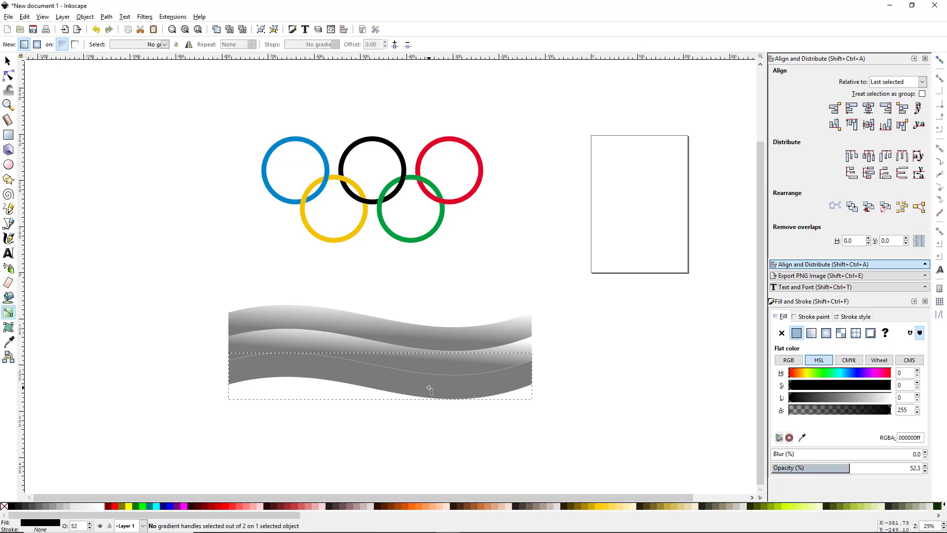
left_click(811, 333)
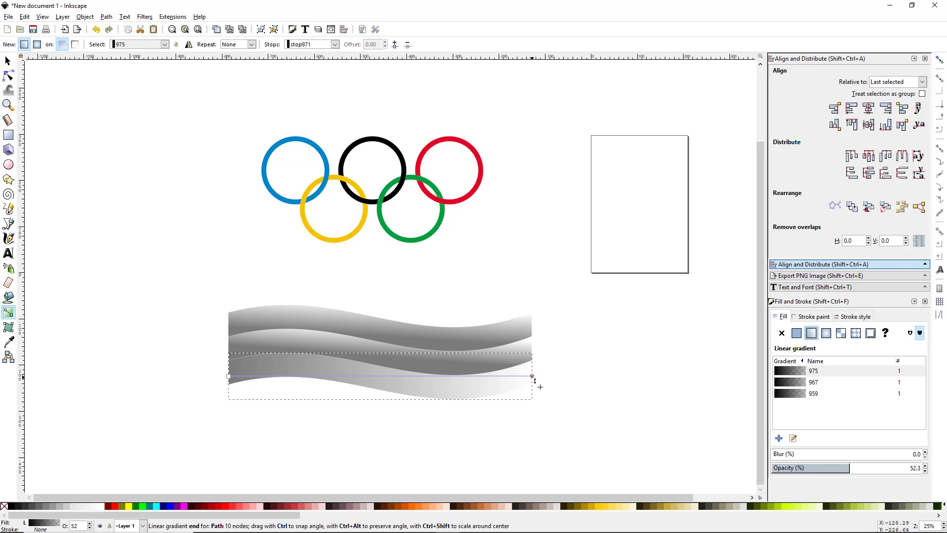
left_click_drag(531, 375, 381, 365)
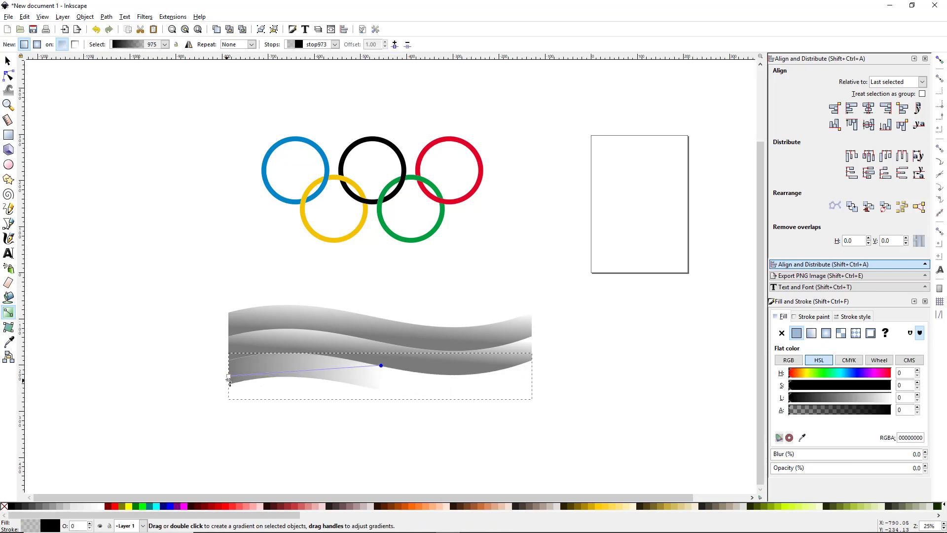
mouse_move(229, 376)
left_mouse_down()
mouse_move(388, 426)
mouse_move(378, 415)
mouse_move(381, 354)
left_mouse_up()
left_click(381, 355)
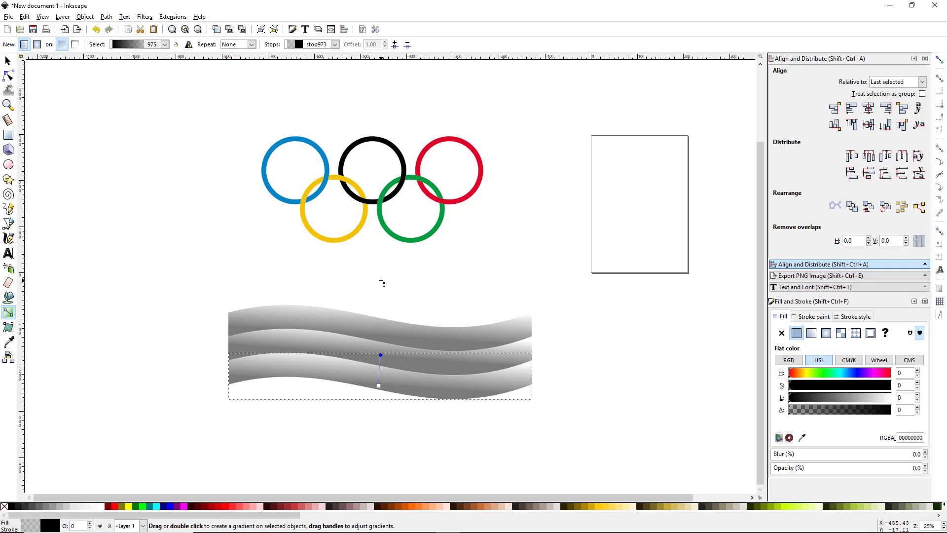
- Merge a duplicate of the five colored rings with Union and place it straight below, over the wavy bands
key("s")
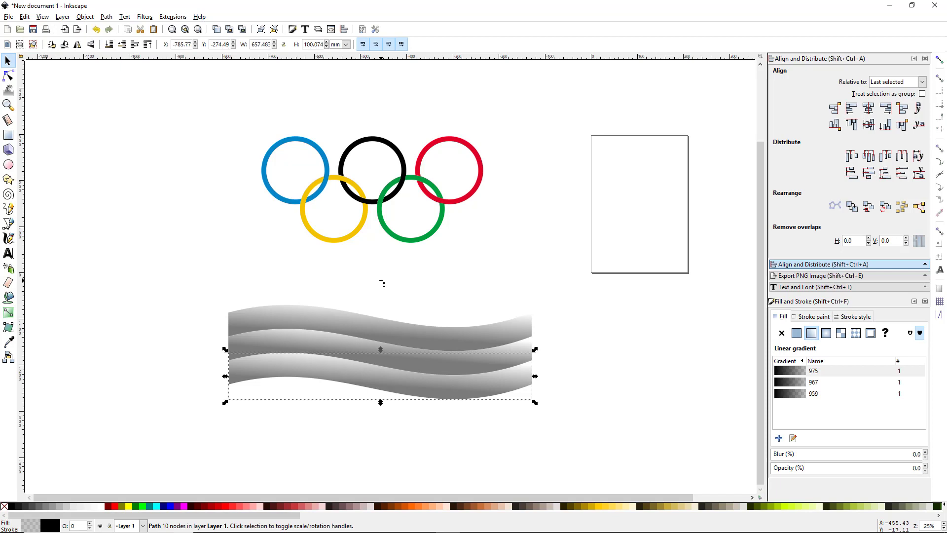
mouse_move(223, 105)
left_mouse_down()
mouse_move(283, 126)
mouse_move(525, 260)
left_mouse_up()
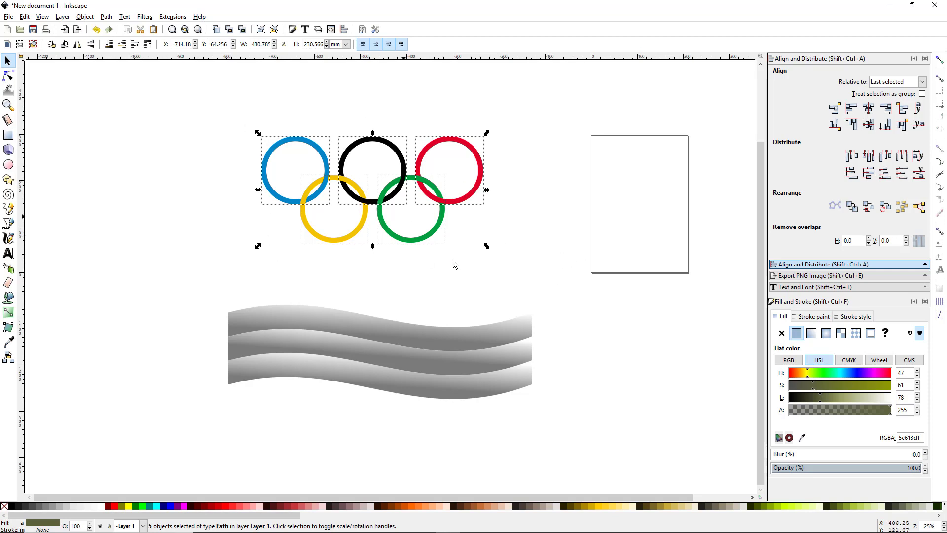
left_click(110, 18)
left_click(146, 73)
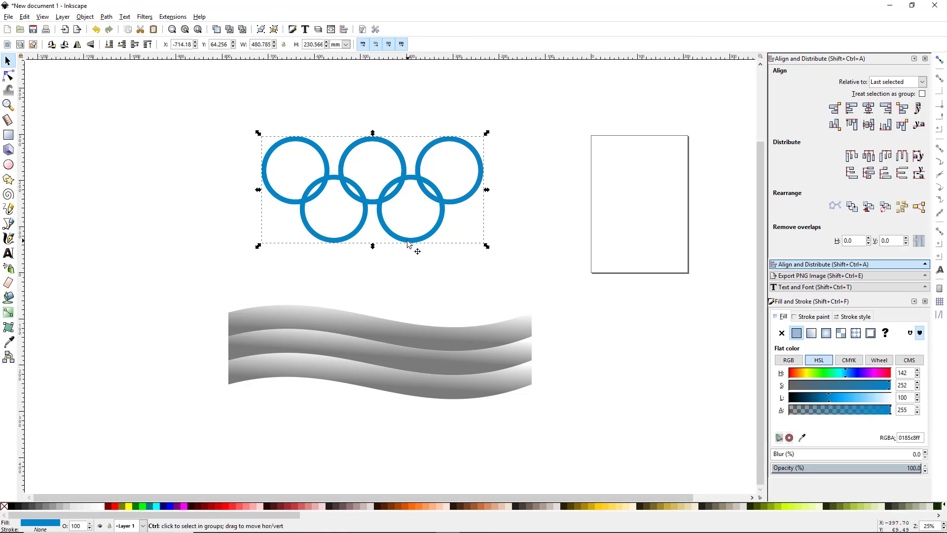
left_click_drag(409, 244, 424, 404)
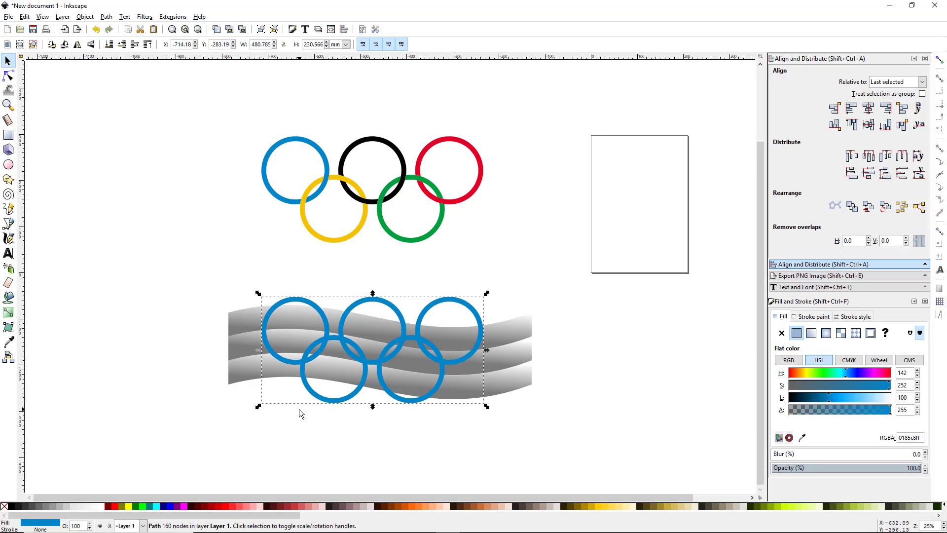
- Group the three gradient-filled wavy bands and clear the selection
left_click(246, 349, "shift")
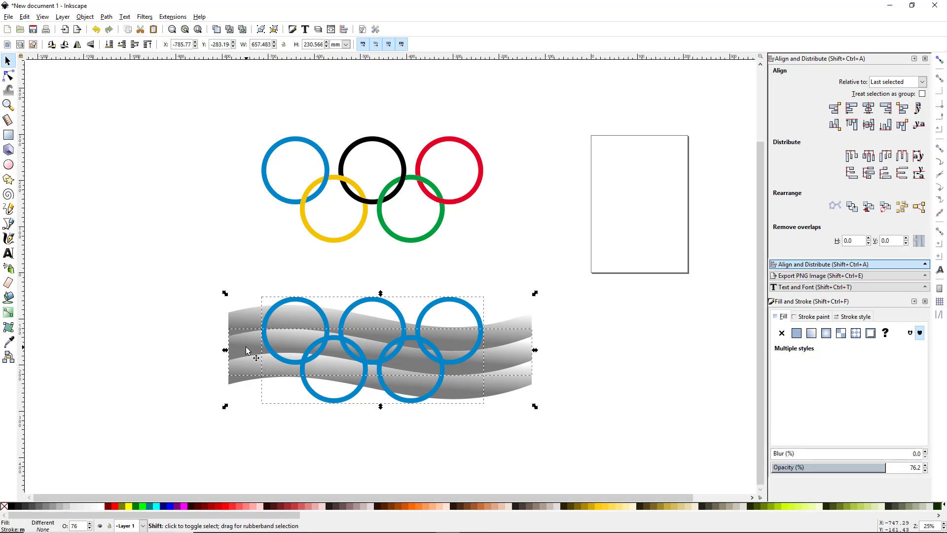
left_click(202, 303)
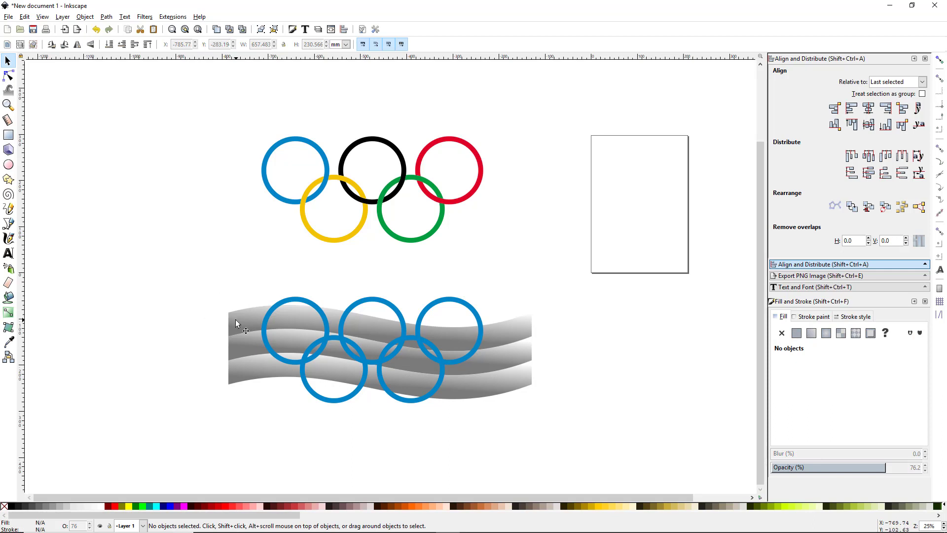
left_click(237, 341)
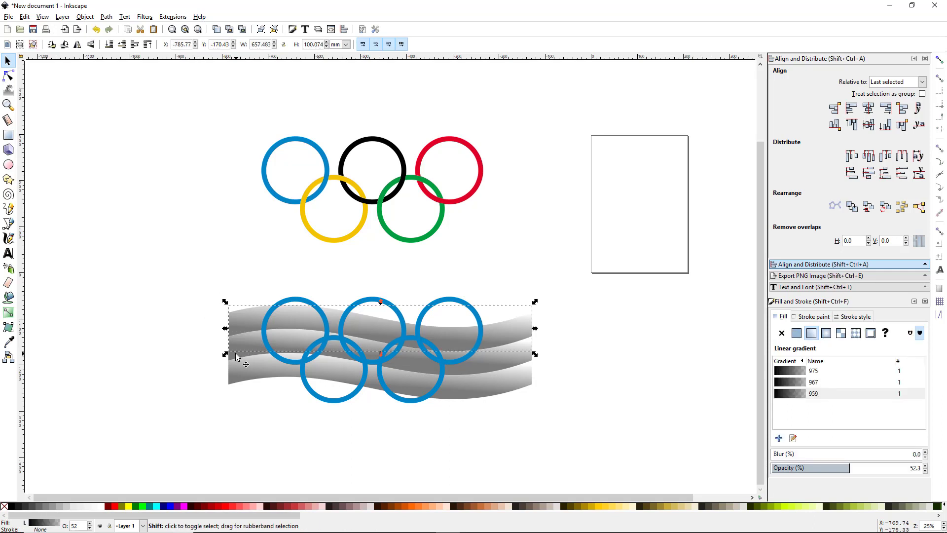
left_click(238, 357, "shift")
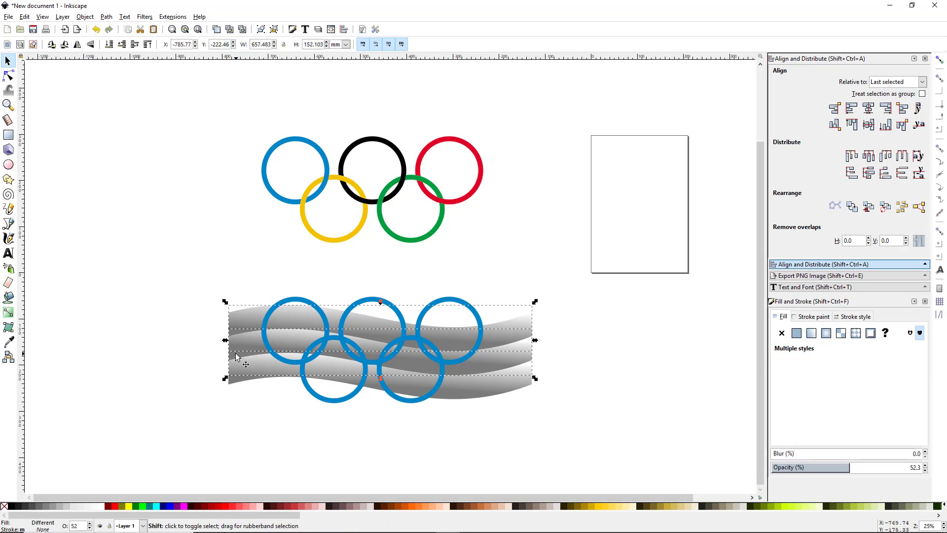
left_click(242, 389, "shift")
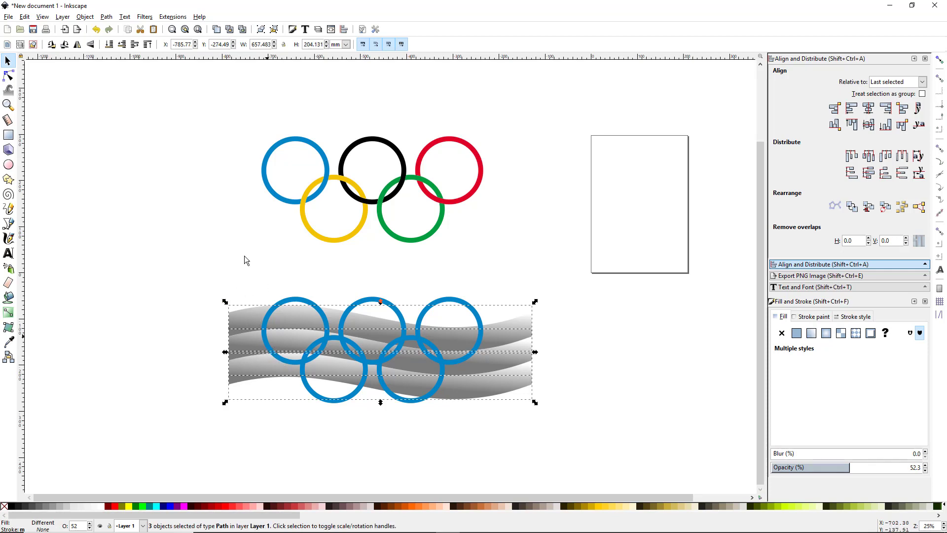
key("ctrl+g")
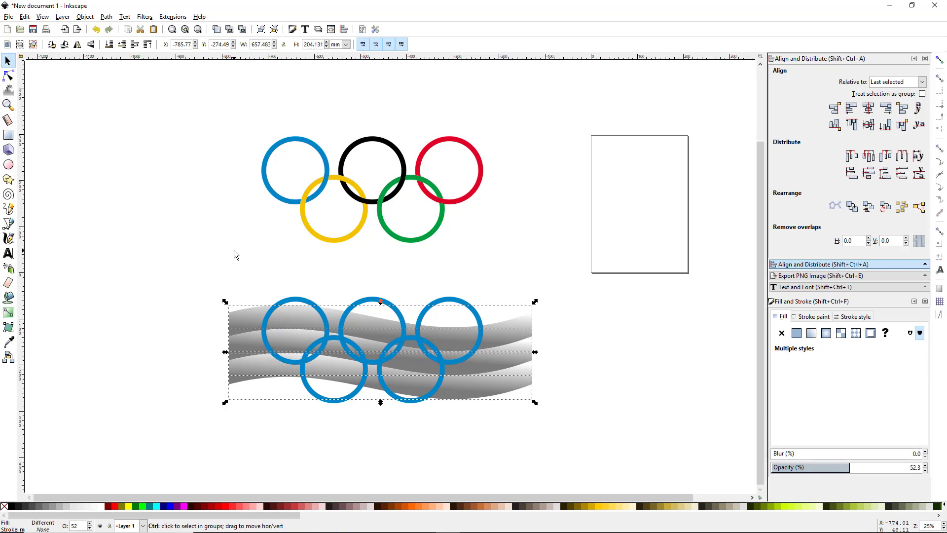
left_click(259, 250)
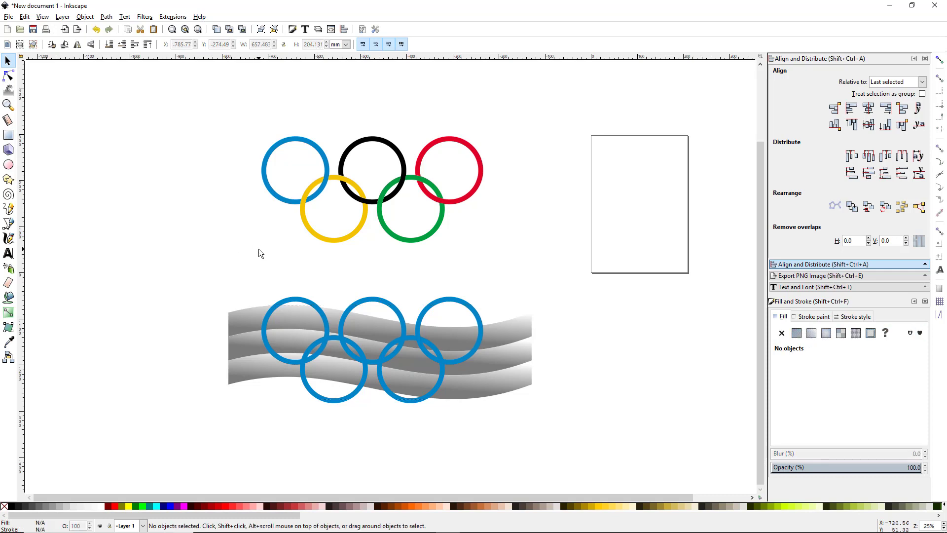
- Clip the group of wavy bands to the shape of the merged blue rings
left_click(297, 303)
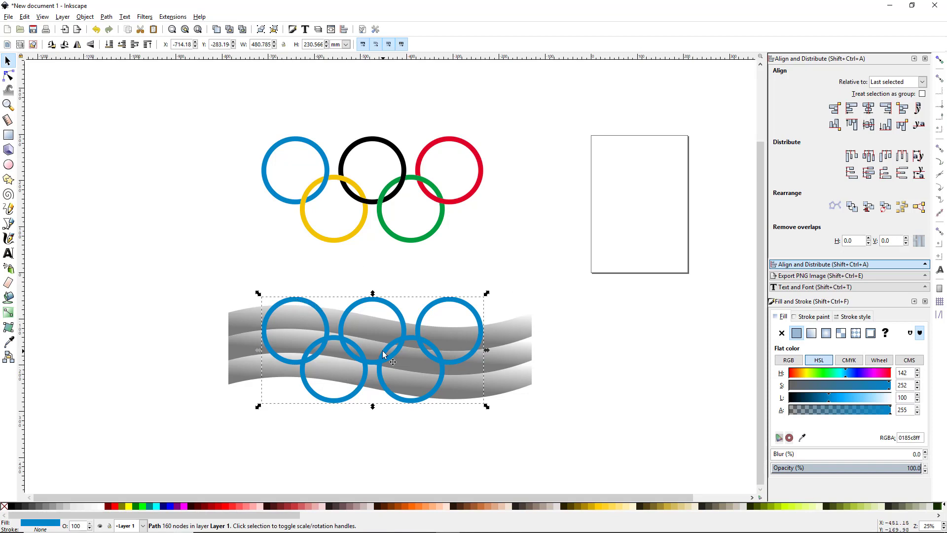
left_click(241, 325, "shift")
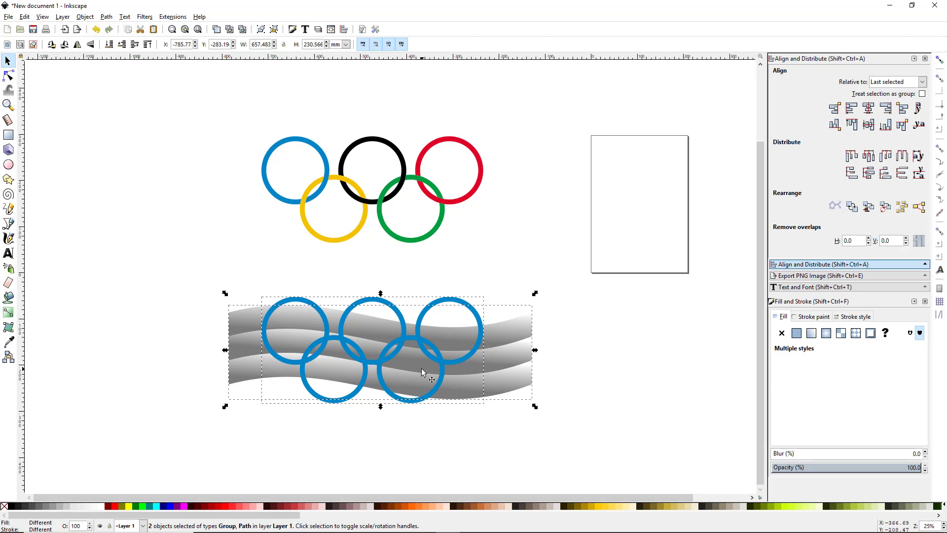
left_click(87, 18)
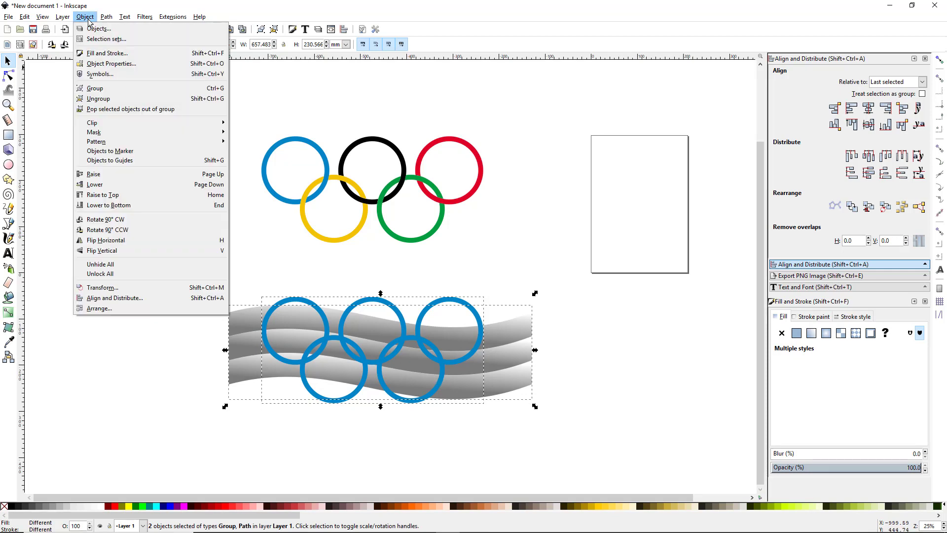
mouse_move(194, 123)
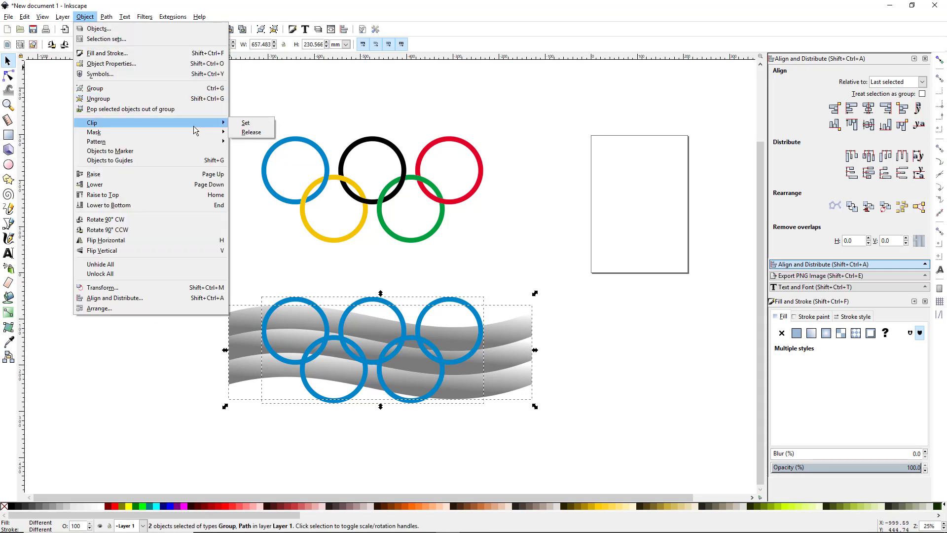
left_click(256, 123)
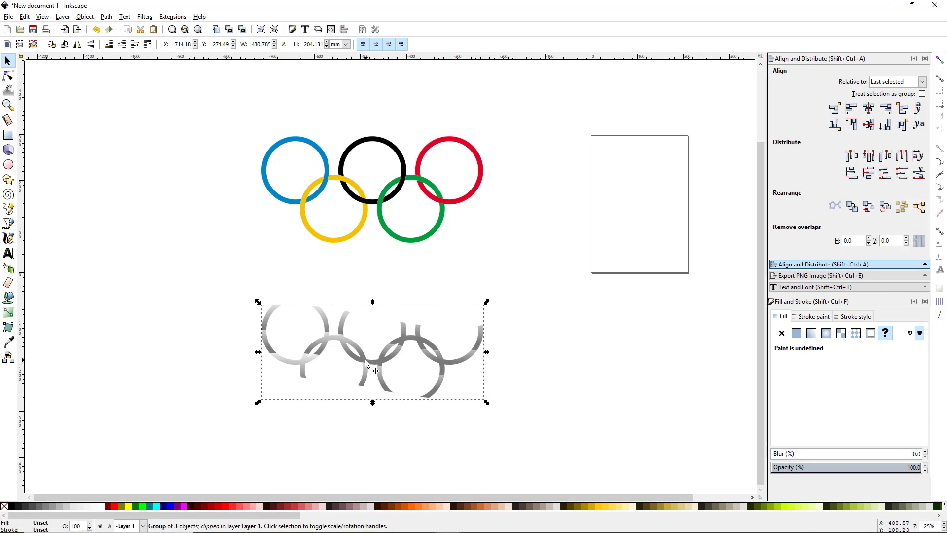
- Move the clipped gradient shading straight up onto the colored Olympic rings and turn snapping back on
key("ctrl")
left_click_drag(366, 364, 374, 197)
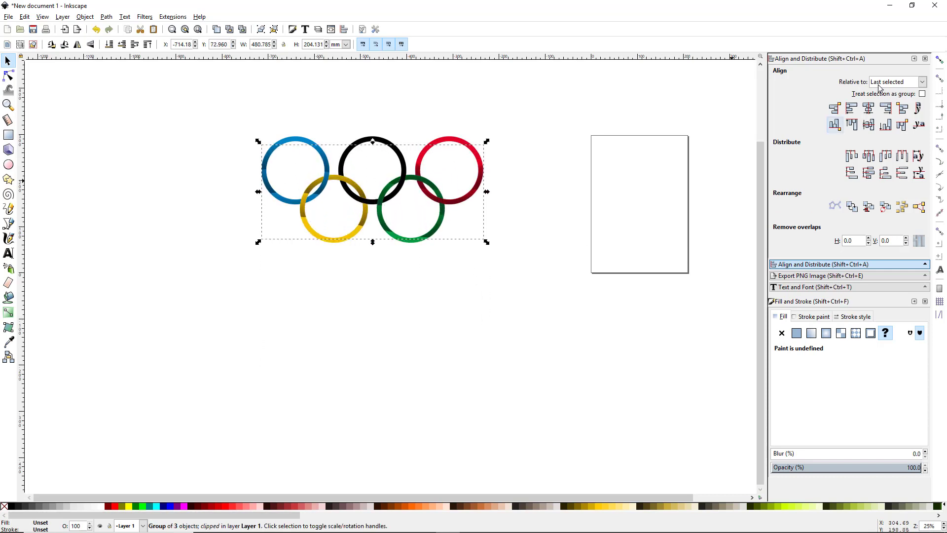
left_click(940, 61)
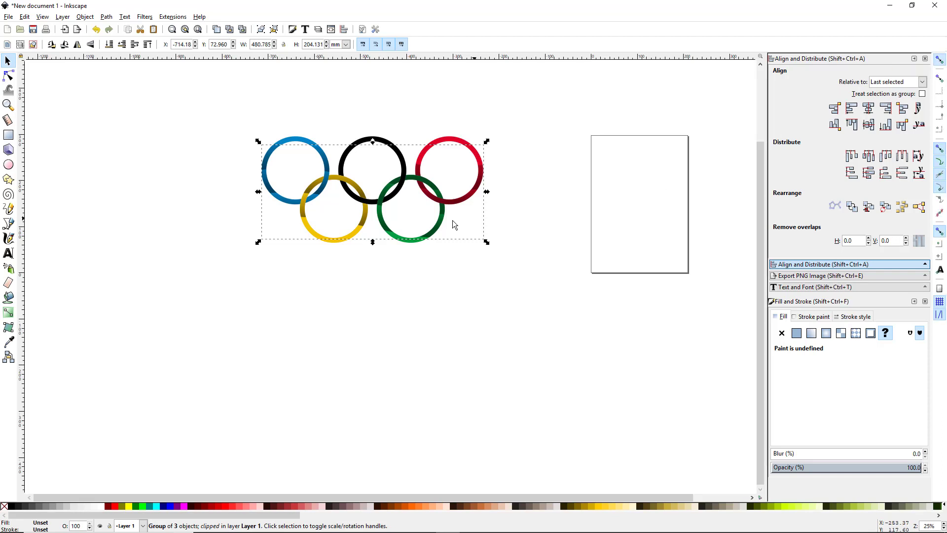
- Nudge the clipped gradient shading into place on the colored rings and clear the selection
left_click_drag(363, 223, 363, 225)
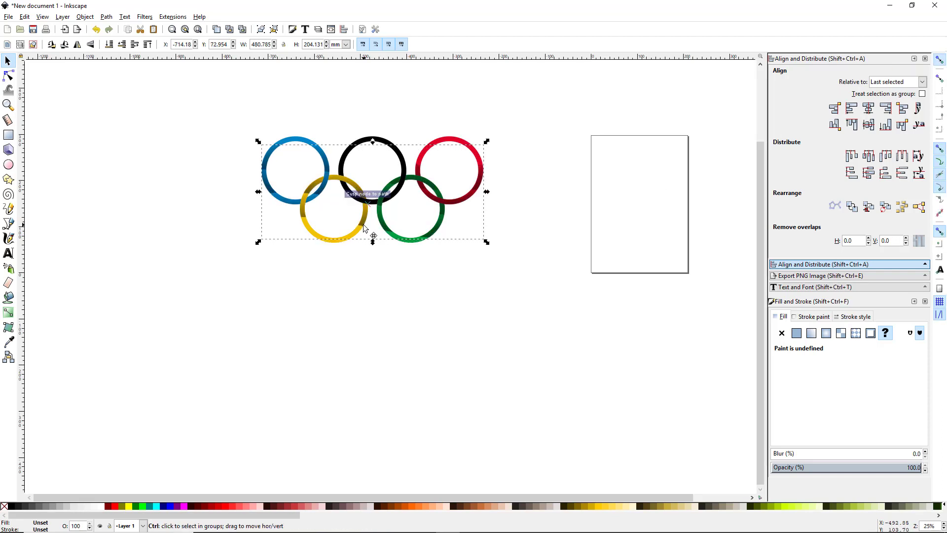
left_click(393, 287)
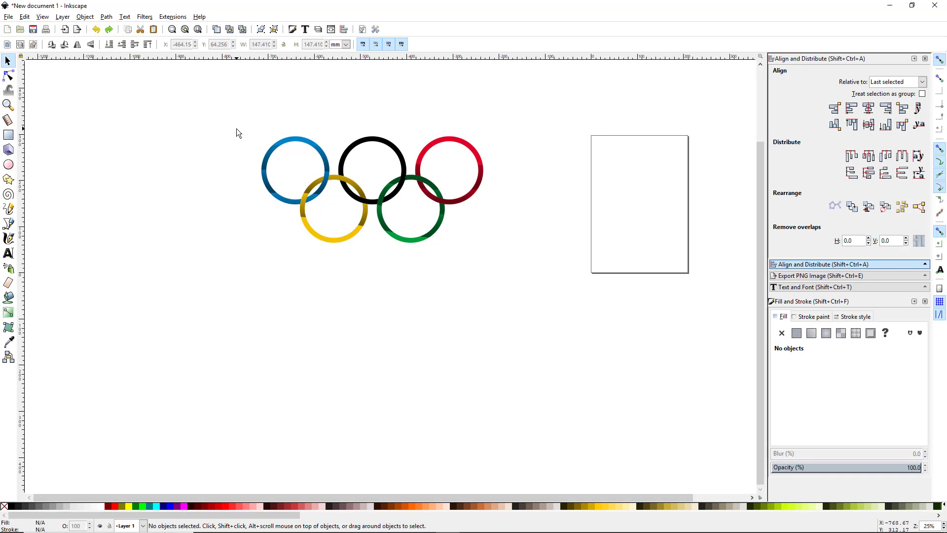
- Duplicate the five colored rings without the shading overlay and turn the copies into one black-filled group
left_click_drag(237, 114, 516, 286)
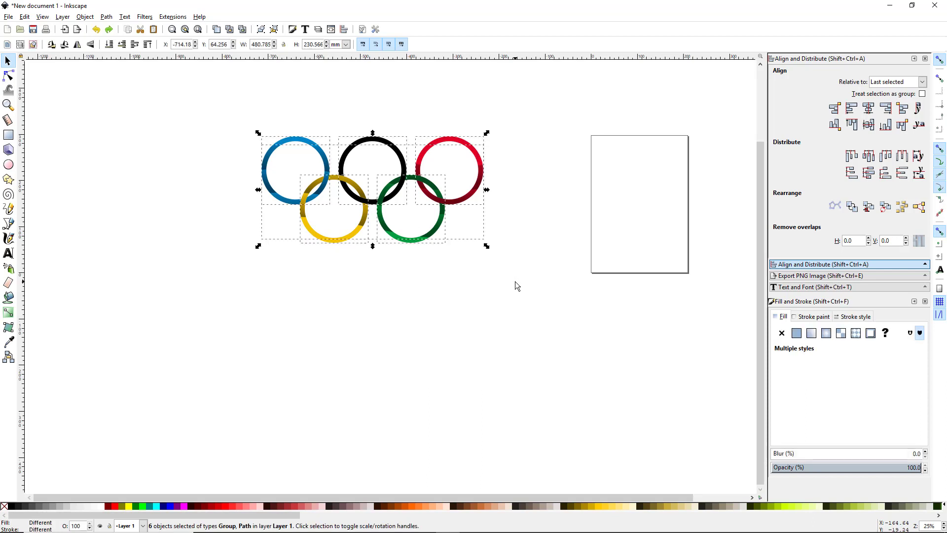
key("shift")
left_click(477, 189, "shift")
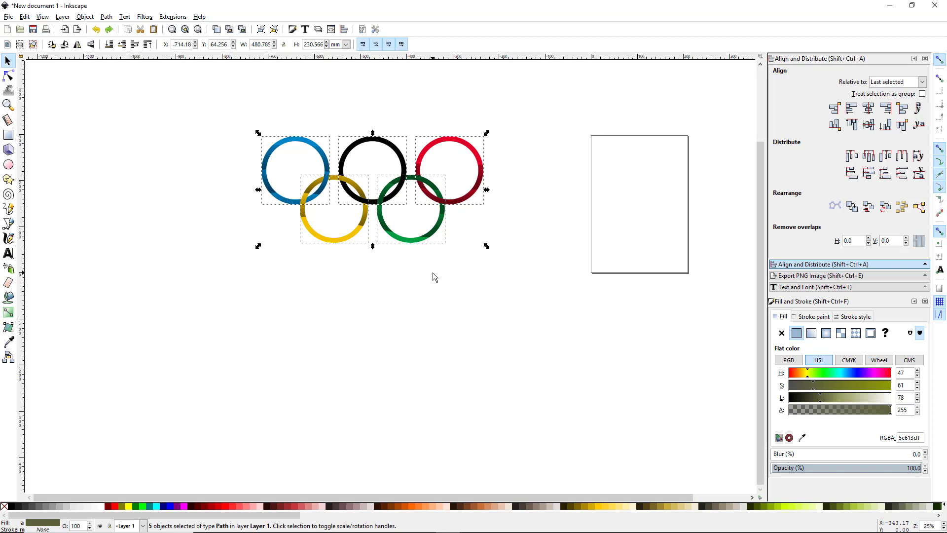
key("ctrl+d")
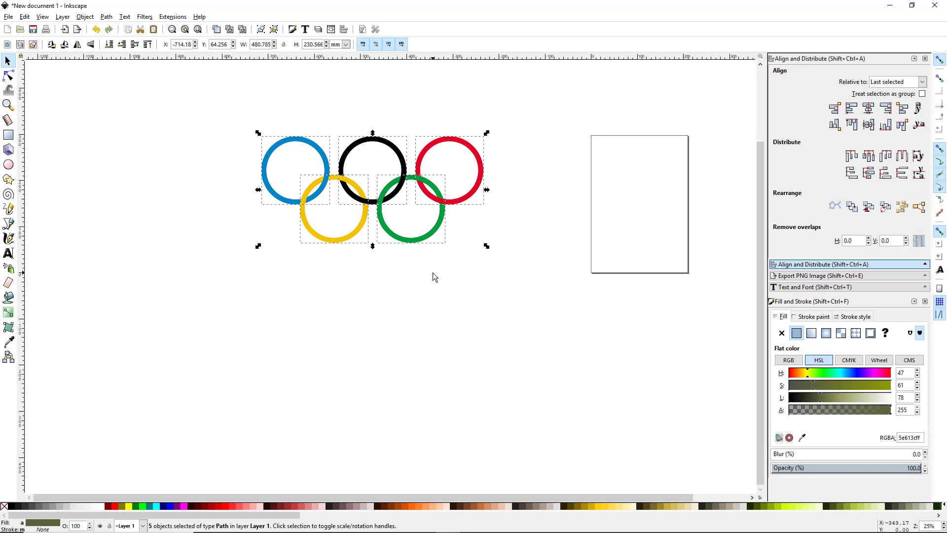
key("ctrl")
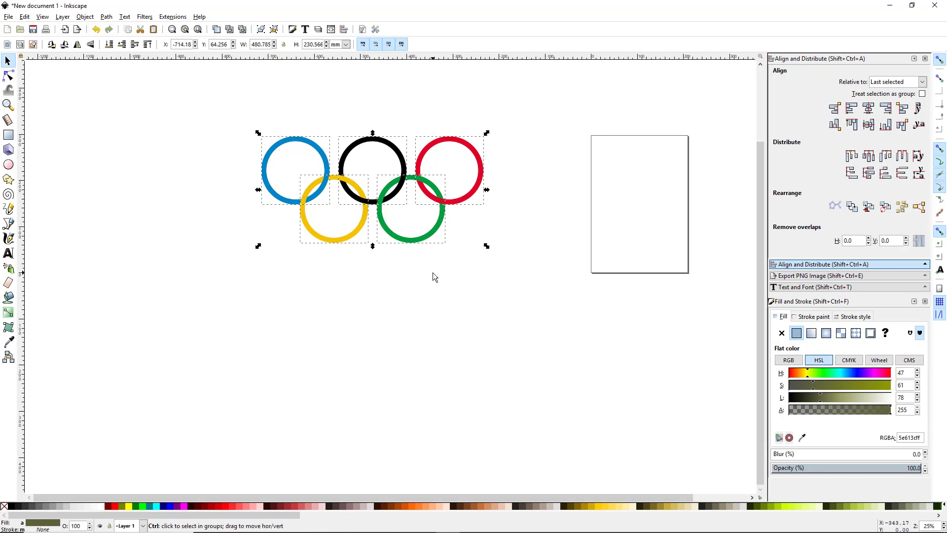
key("ctrl+g")
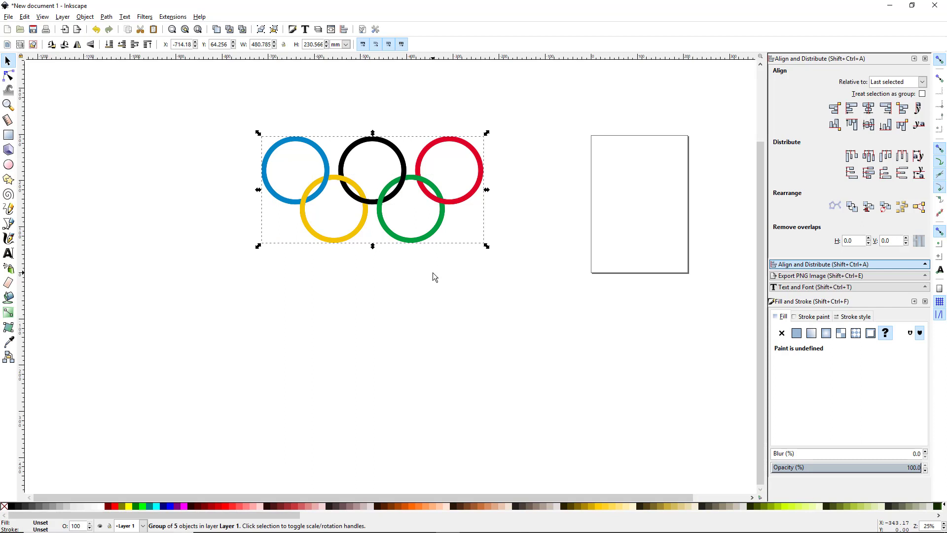
left_click(11, 507)
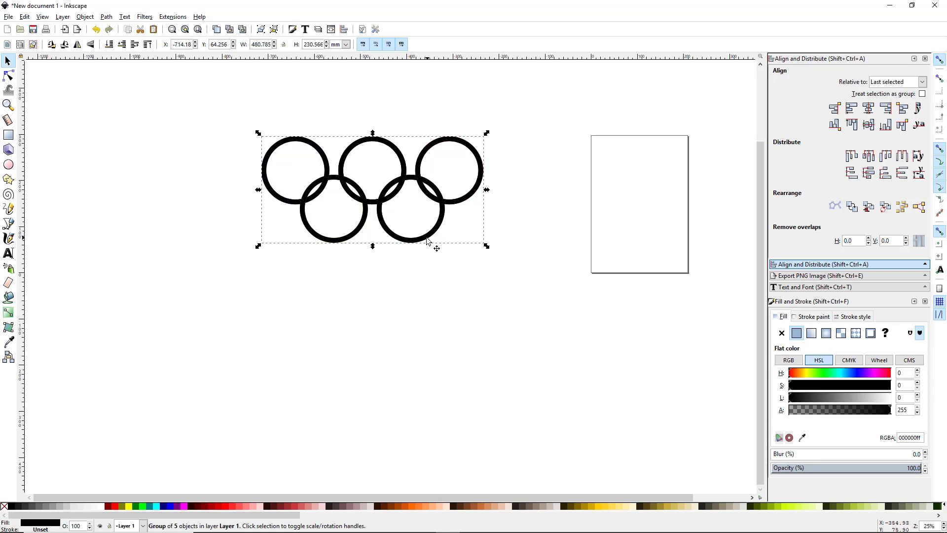
- Turn off snapping and offset the black ring group slightly down and to the right of the colored rings
left_click_drag(426, 240, 440, 249)
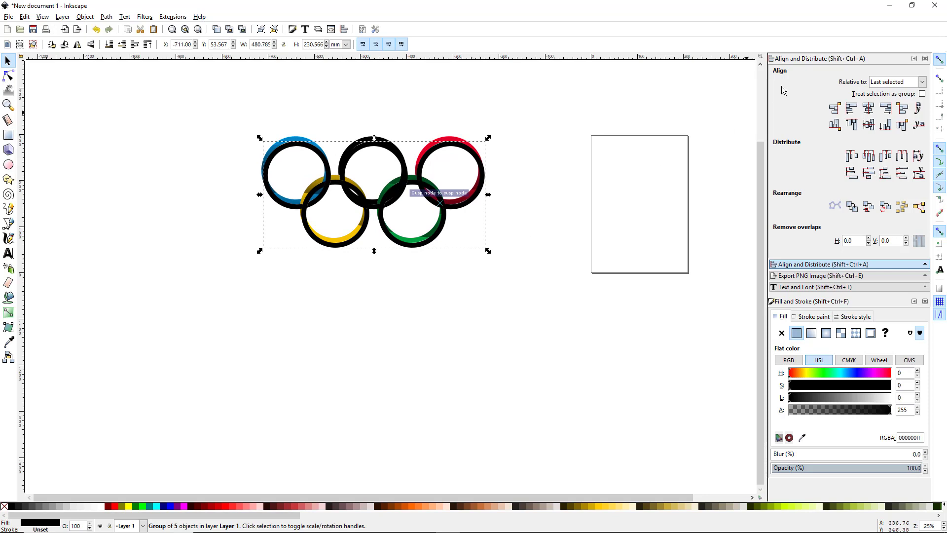
left_click(939, 62)
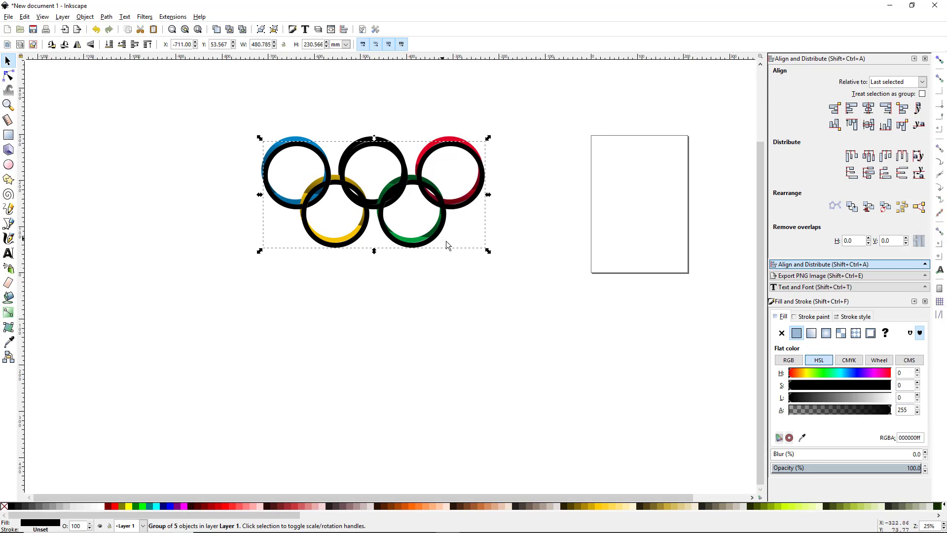
left_click_drag(432, 242, 436, 240)
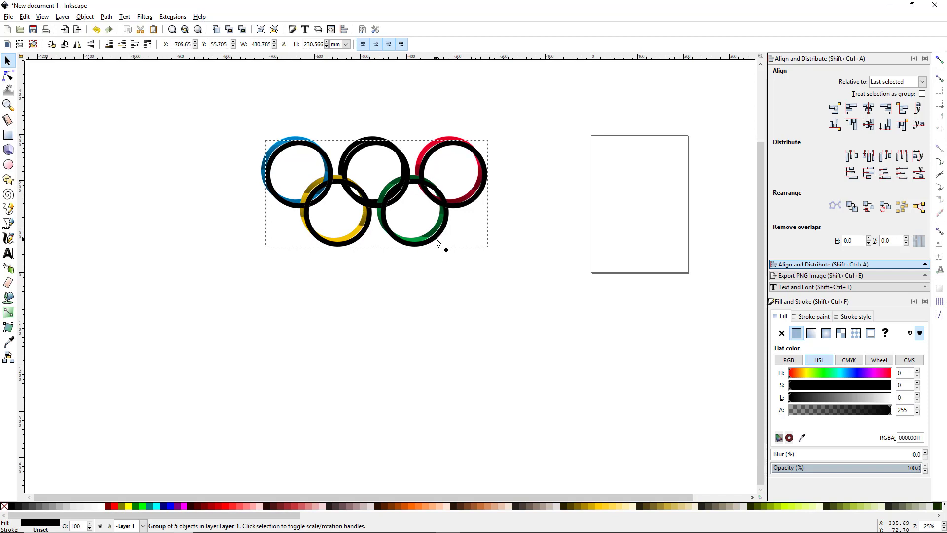
left_click_drag(436, 243, 436, 242)
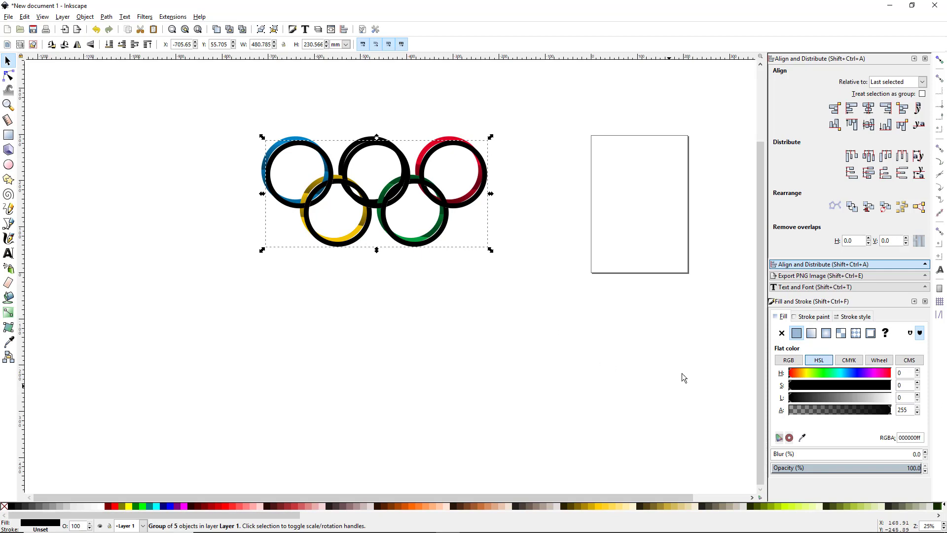
- Soften the black ring group with a blur of 1% and an opacity of 81.2%
left_click(926, 451)
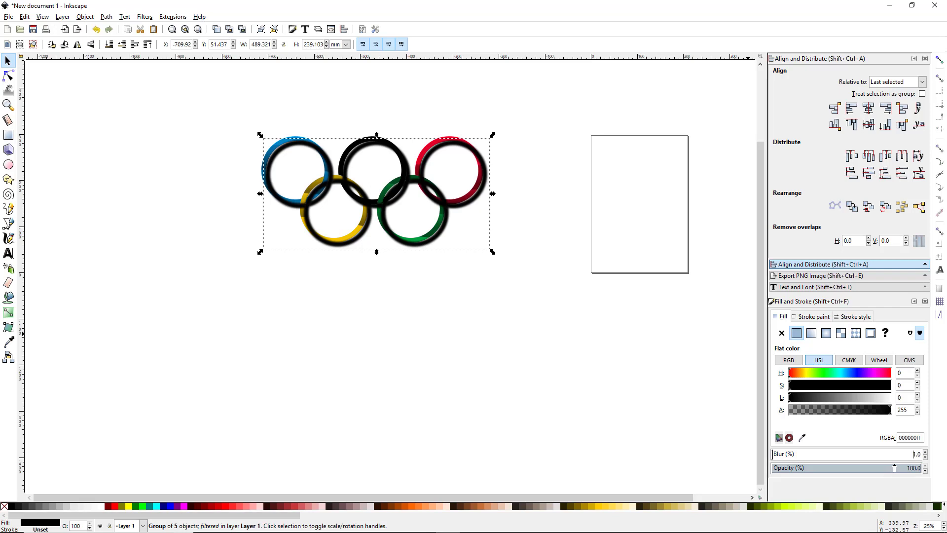
left_click(898, 467)
left_click_drag(897, 468, 893, 468)
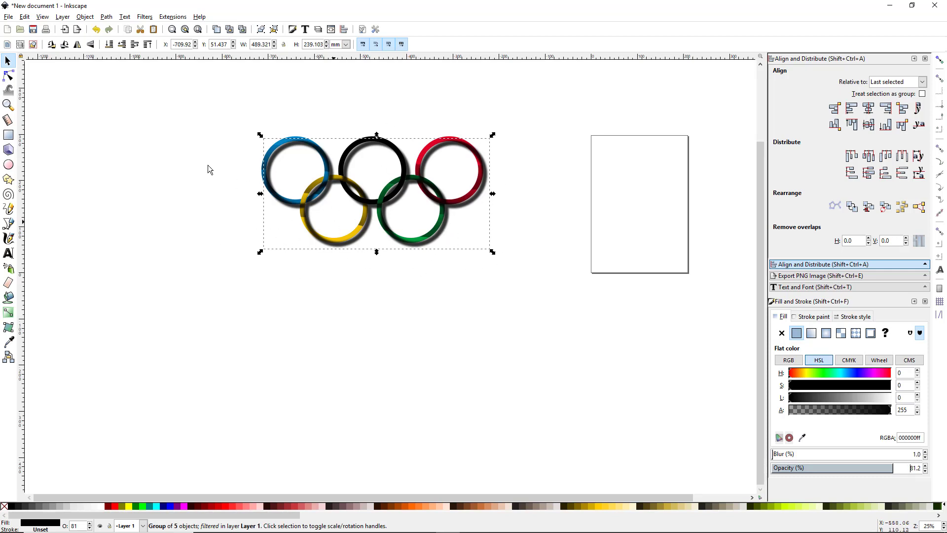
- Lower the blurred black ring group behind all other objects as a drop shadow and clear the selection
left_click(109, 45)
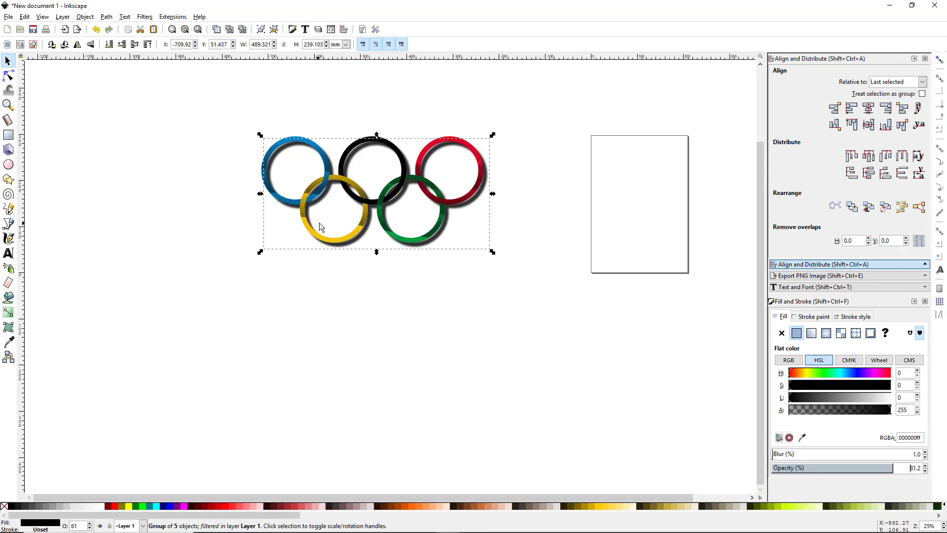
scroll(394, 237, "up", 2)
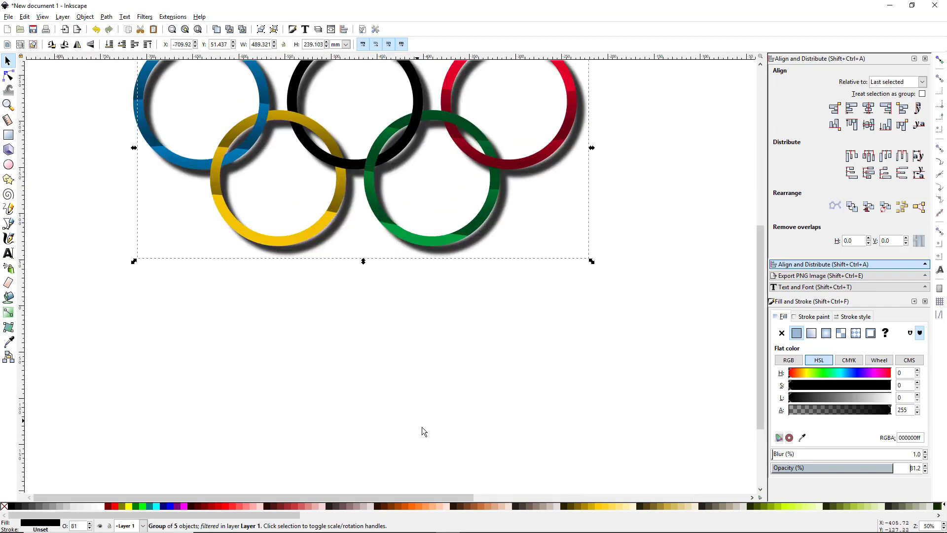
left_click(395, 376)
left_click_drag(393, 231, 435, 352)
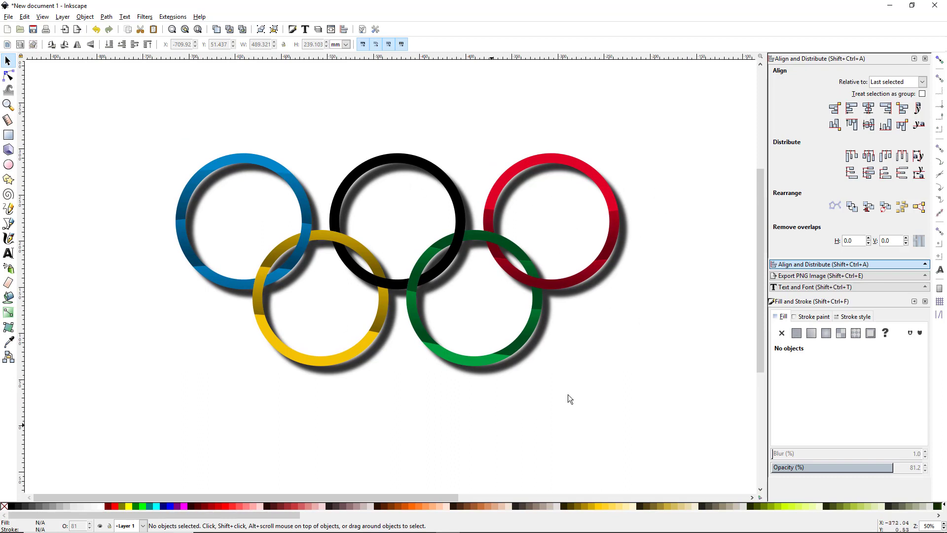
scroll(384, 401, "down", 1)
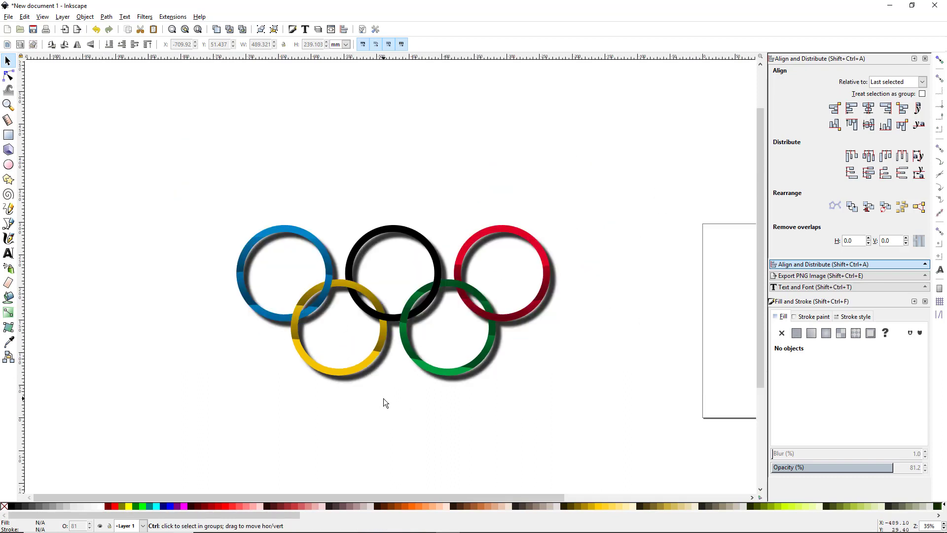
left_click_drag(384, 400, 359, 348)
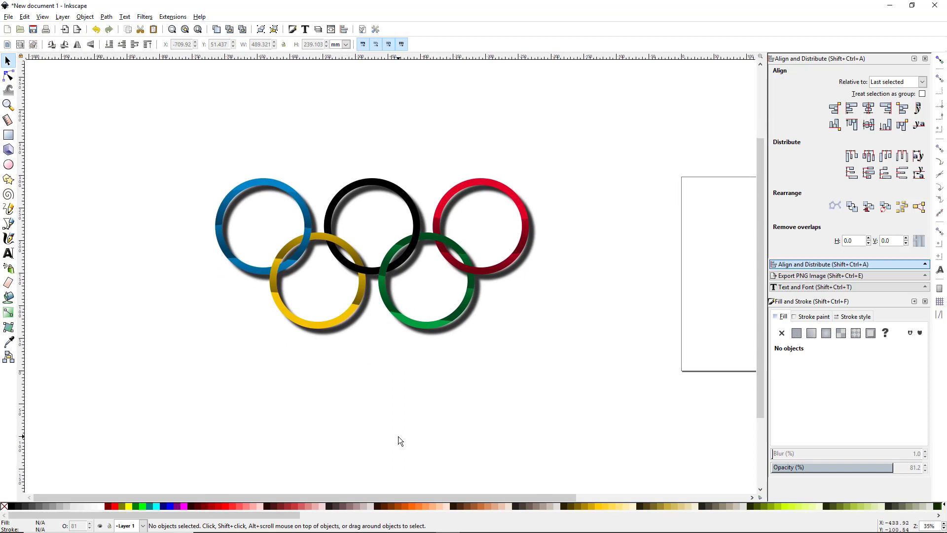